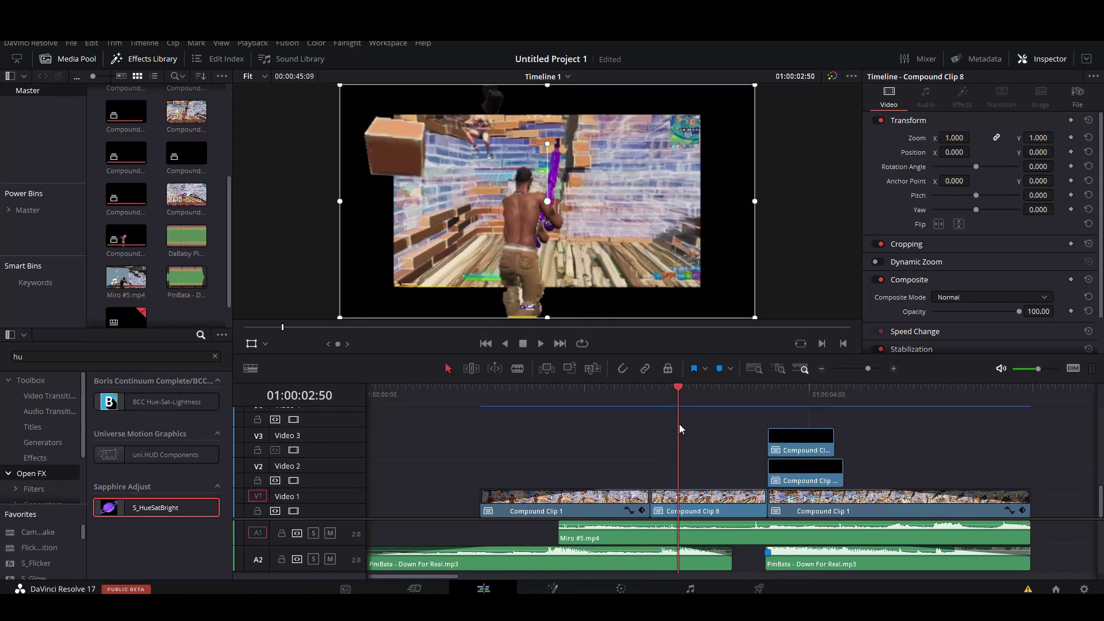
Place the Fortnite 2021.04.17 gameplay clip on Video 1 in empty space past the existing clips and play it.
{"action": "left_click_drag", "start_coordinate": [871, 369], "coordinate": [852, 369]}
{"action": "scroll", "coordinate": [775, 443], "scroll_direction": "right", "scroll_amount": 8}
{"action": "left_click_drag", "start_coordinate": [126, 277], "coordinate": [735, 506]}
{"action": "left_click", "coordinate": [840, 388]}
{"action": "key", "text": "space"}
Lower the Fortnite clip's audio volume to -5.60.
{"action": "left_click_drag", "start_coordinate": [854, 370], "coordinate": [857, 368]}
{"action": "left_click", "coordinate": [788, 536]}
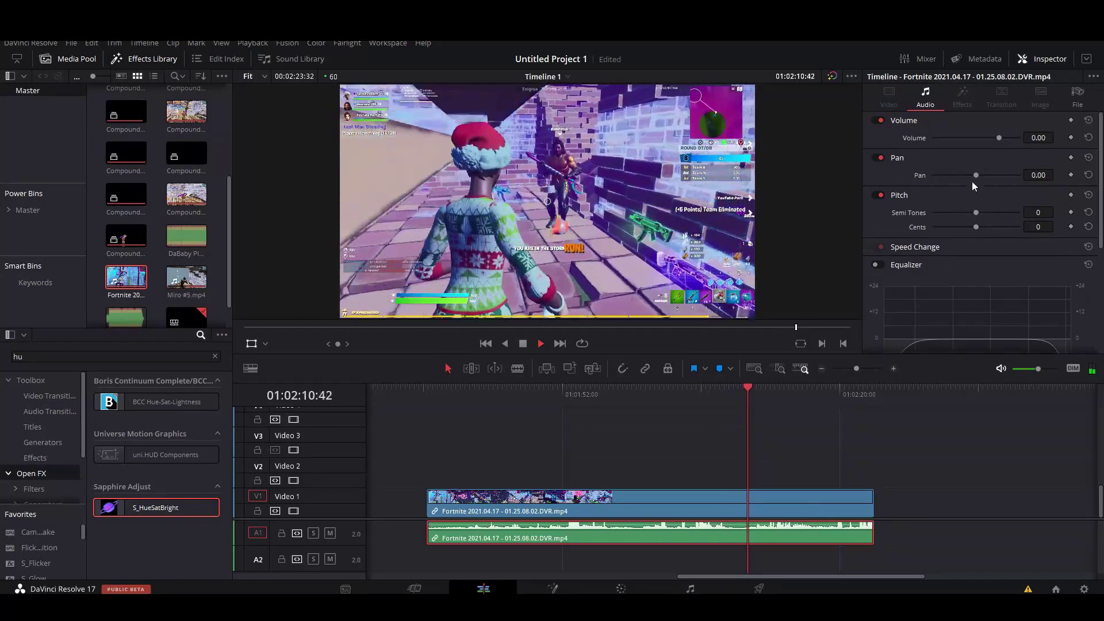
{"action": "left_click_drag", "start_coordinate": [1049, 140], "coordinate": [1017, 139]}
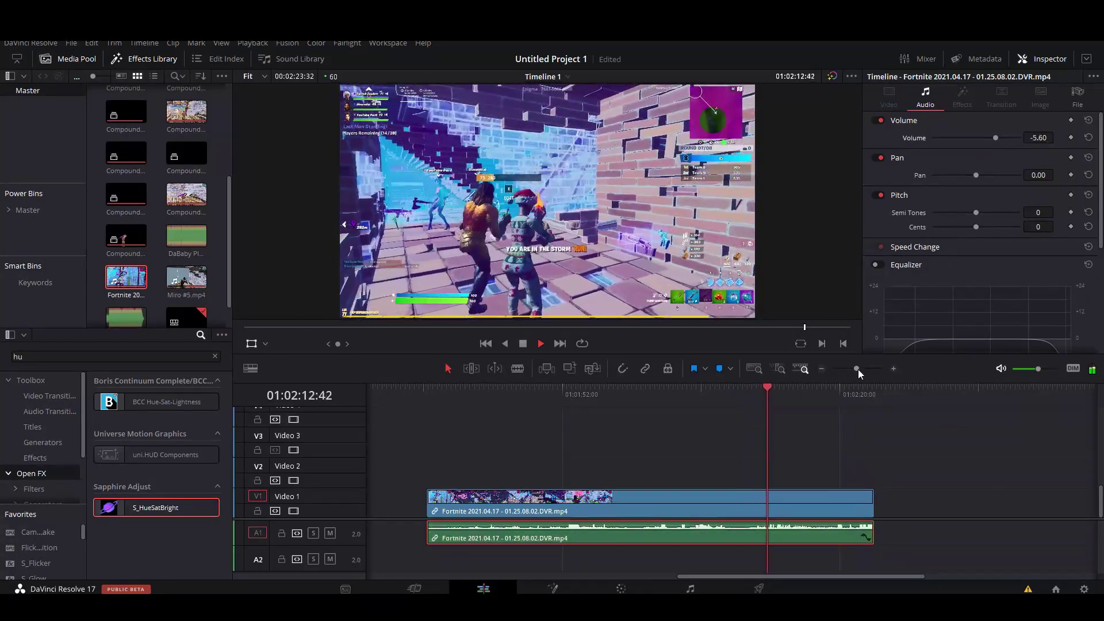
Split the Fortnite clip at 01:02:21:37, near its end, and delete the long portion before the cut.
{"action": "left_click_drag", "start_coordinate": [857, 370], "coordinate": [866, 375]}
{"action": "scroll", "coordinate": [658, 433], "scroll_direction": "right", "scroll_amount": 5}
{"action": "left_click", "coordinate": [727, 396]}
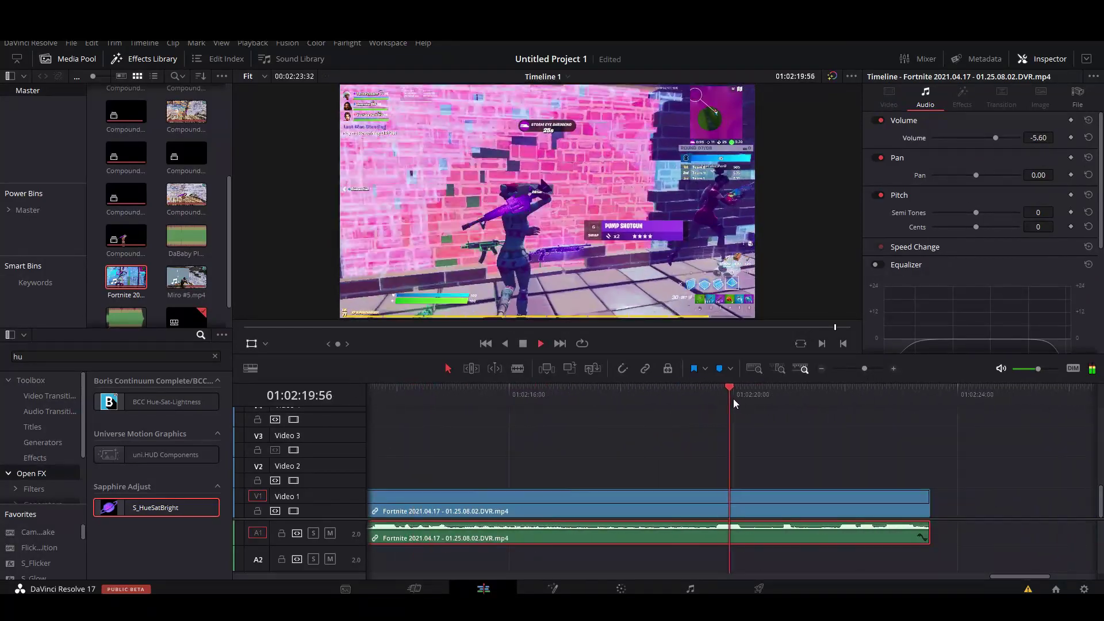
{"action": "key", "text": "space"}
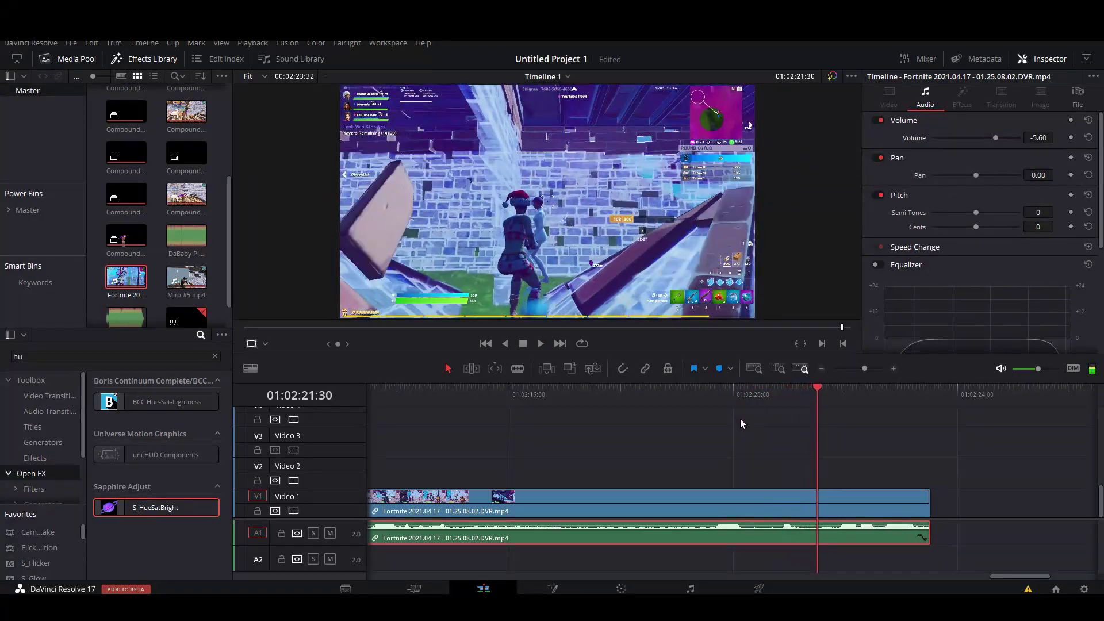
{"action": "left_click", "coordinate": [875, 368]}
{"action": "left_click_drag", "start_coordinate": [722, 391], "coordinate": [695, 405]}
{"action": "left_click_drag", "start_coordinate": [623, 471], "coordinate": [641, 529]}
{"action": "key", "text": "ctrl+b"}
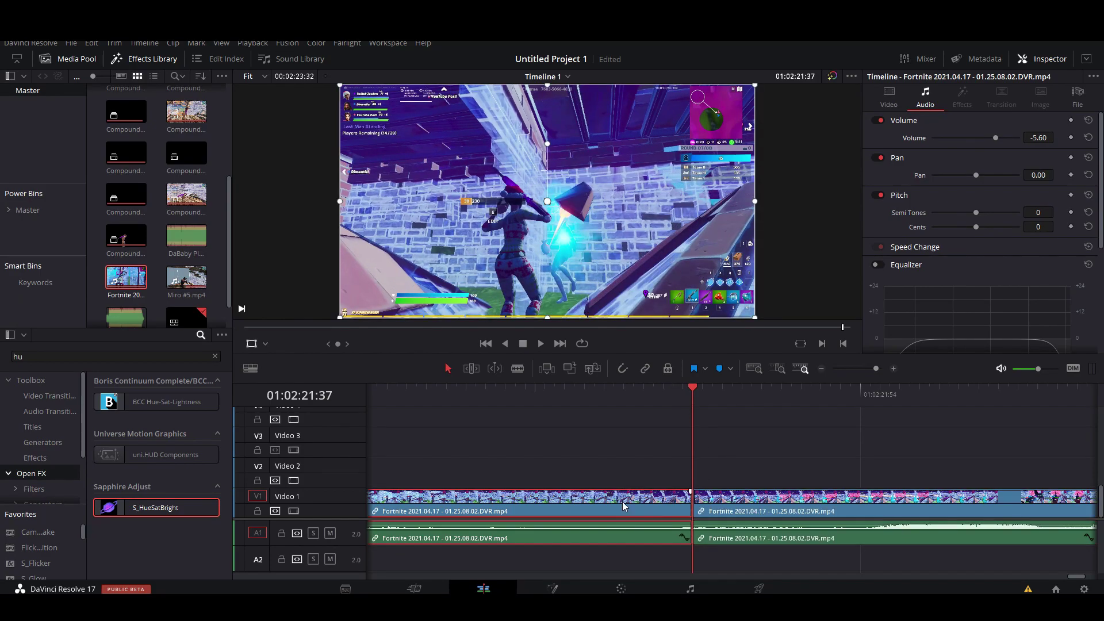
{"action": "key", "text": "BackSpace"}
Move the remaining clip earlier with its start extended back, and add a clip marker at 01:02:16:27.
{"action": "left_click", "coordinate": [868, 370]}
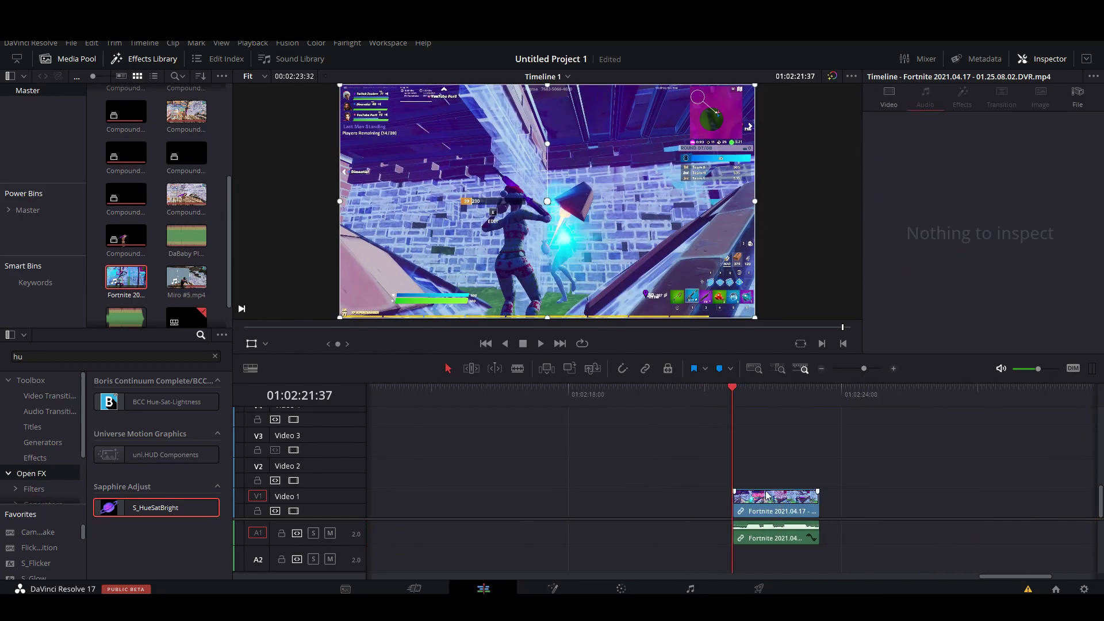
{"action": "left_click_drag", "start_coordinate": [780, 529], "coordinate": [408, 511]}
{"action": "left_click_drag", "start_coordinate": [494, 391], "coordinate": [498, 394]}
{"action": "left_click", "coordinate": [506, 496]}
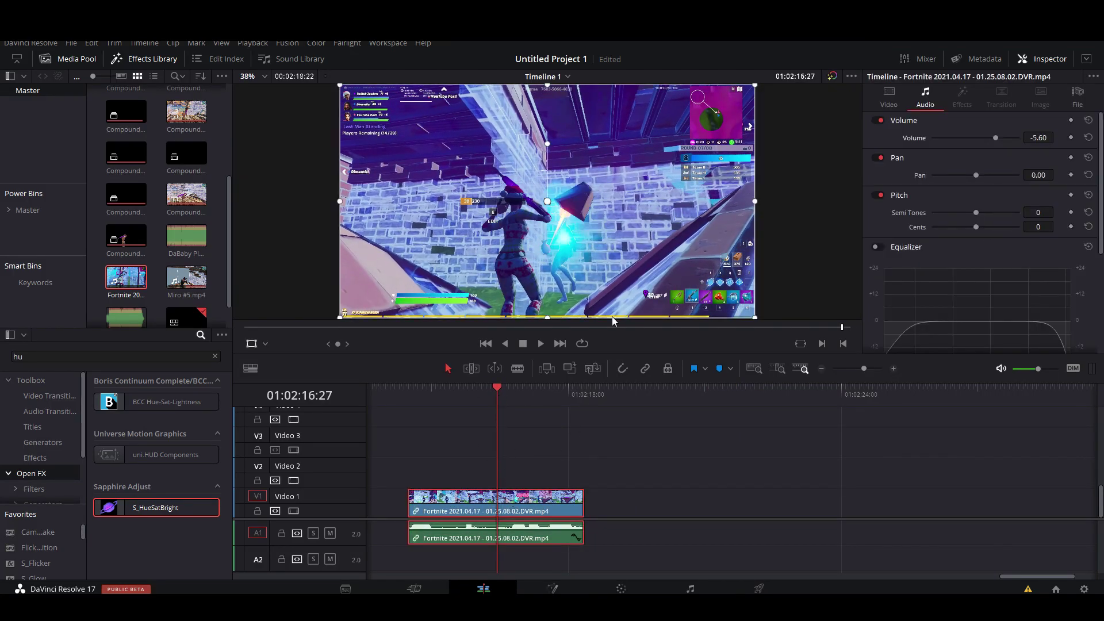
{"action": "left_click", "coordinate": [719, 369]}
{"action": "left_click_drag", "start_coordinate": [859, 366], "coordinate": [871, 371]}
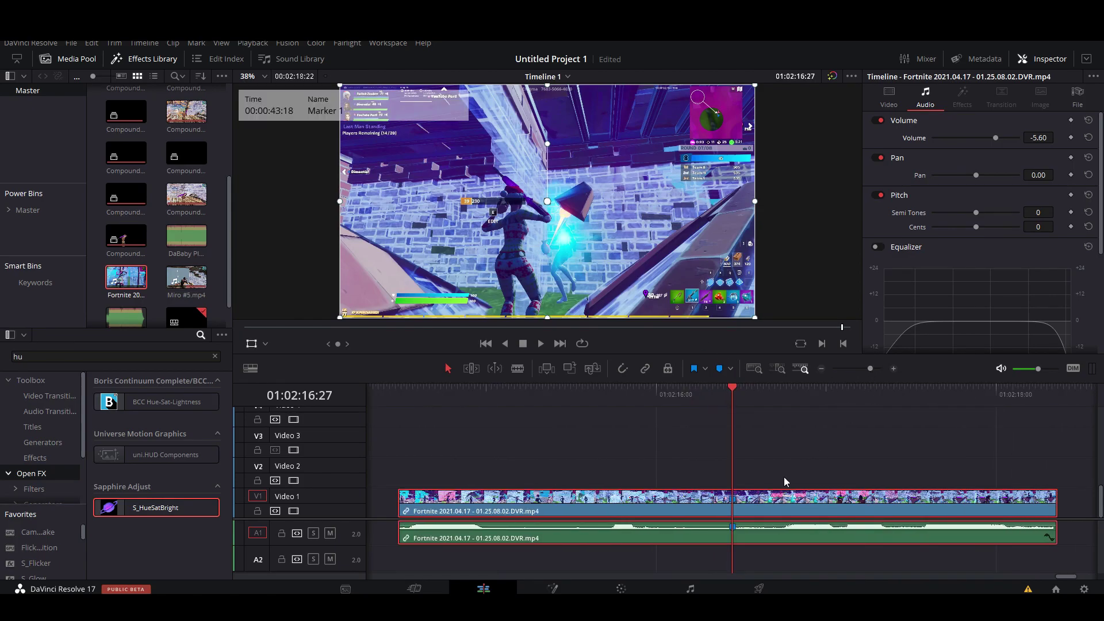
Split the Fortnite video at the marker and at about 01:02:16:00 to isolate the short segment before the marker.
{"action": "mouse_move", "coordinate": [736, 400]}
{"action": "left_mouse_down"}
{"action": "mouse_move", "coordinate": [680, 410]}
{"action": "mouse_move", "coordinate": [699, 400]}
{"action": "mouse_move", "coordinate": [737, 407]}
{"action": "mouse_move", "coordinate": [729, 413]}
{"action": "mouse_move", "coordinate": [640, 415]}
{"action": "mouse_move", "coordinate": [660, 419]}
{"action": "left_mouse_up"}
{"action": "left_click", "coordinate": [760, 496]}
{"action": "key", "text": "ctrl+b"}
{"action": "mouse_move", "coordinate": [700, 384]}
{"action": "left_mouse_down"}
{"action": "mouse_move", "coordinate": [731, 402]}
{"action": "mouse_move", "coordinate": [688, 405]}
{"action": "left_mouse_up"}
{"action": "key", "text": "ctrl+b"}
Duplicate the isolated segment onto Video 2 directly above the original.
{"action": "left_click", "coordinate": [701, 499]}
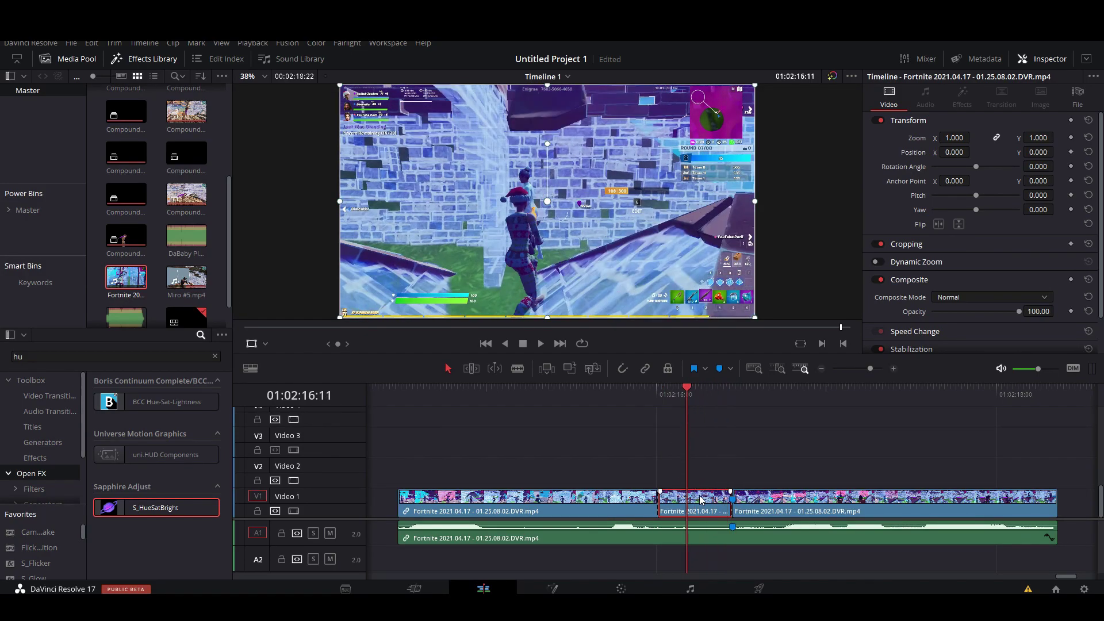
{"action": "left_click_drag", "start_coordinate": [704, 499], "coordinate": [703, 468]}
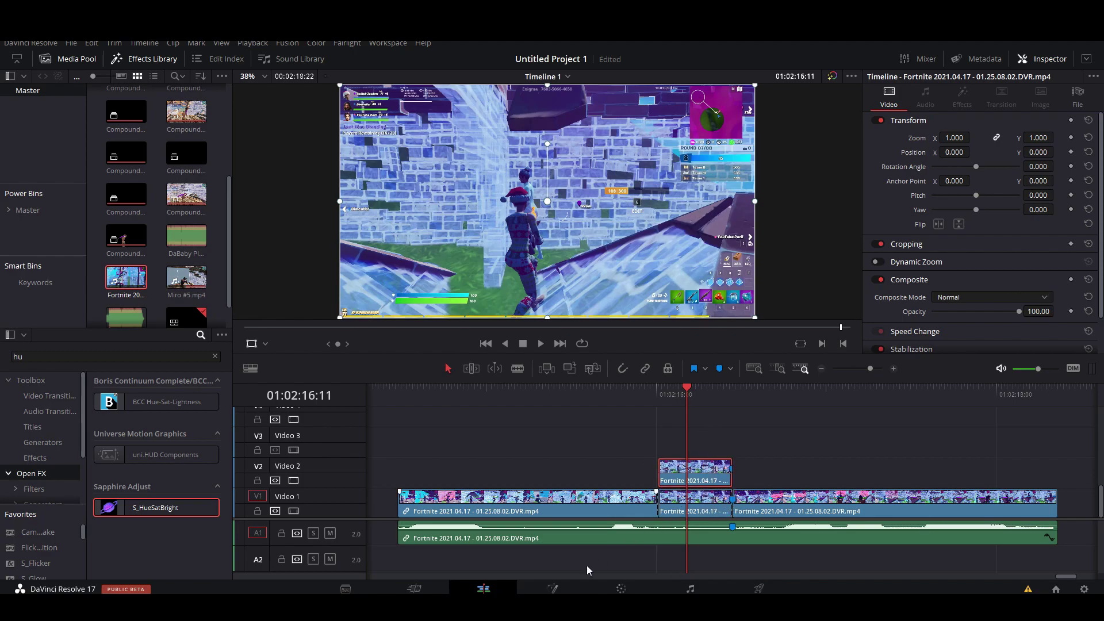
{"action": "left_click", "coordinate": [556, 587]}
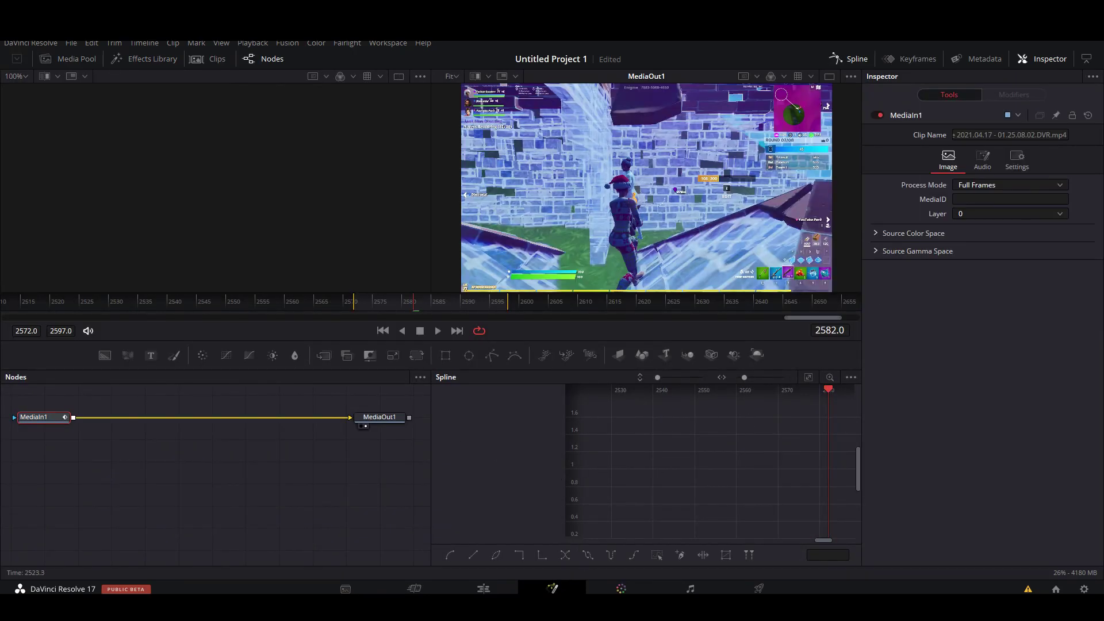
Add a Curve window to the Video 2 copy's grade on the Color page for masking the character.
{"action": "left_click", "coordinate": [621, 589]}
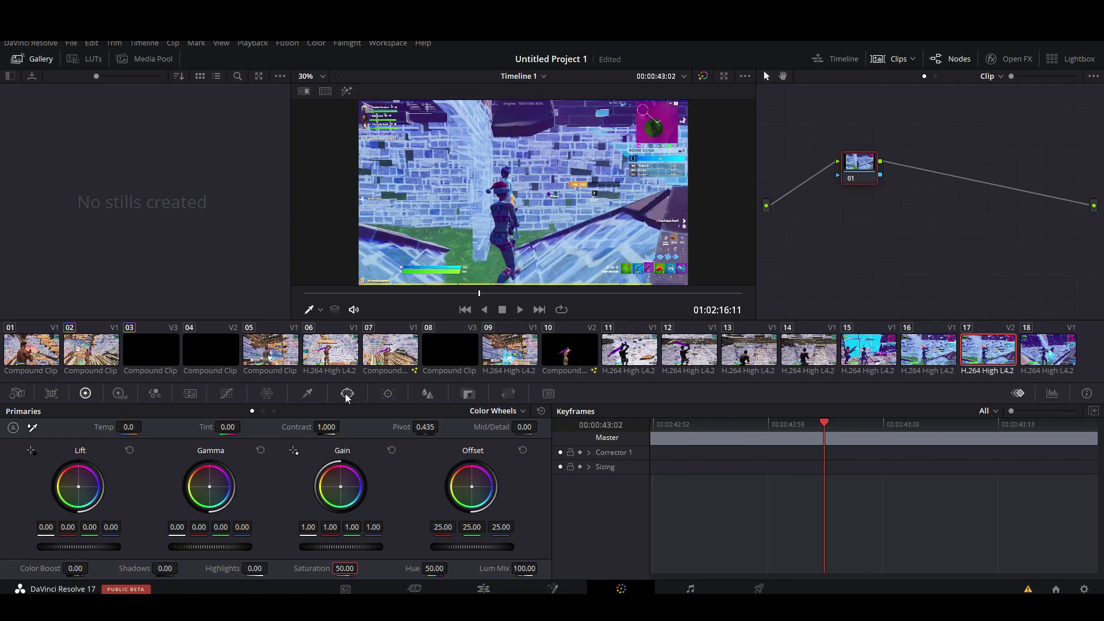
{"action": "left_click", "coordinate": [347, 393]}
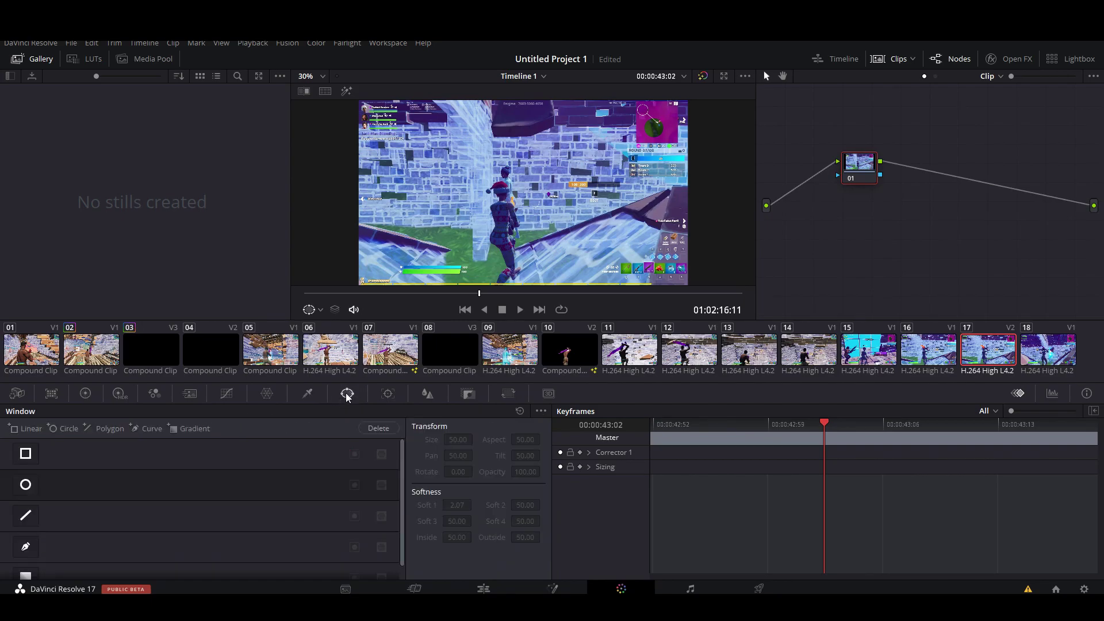
{"action": "left_click", "coordinate": [27, 551]}
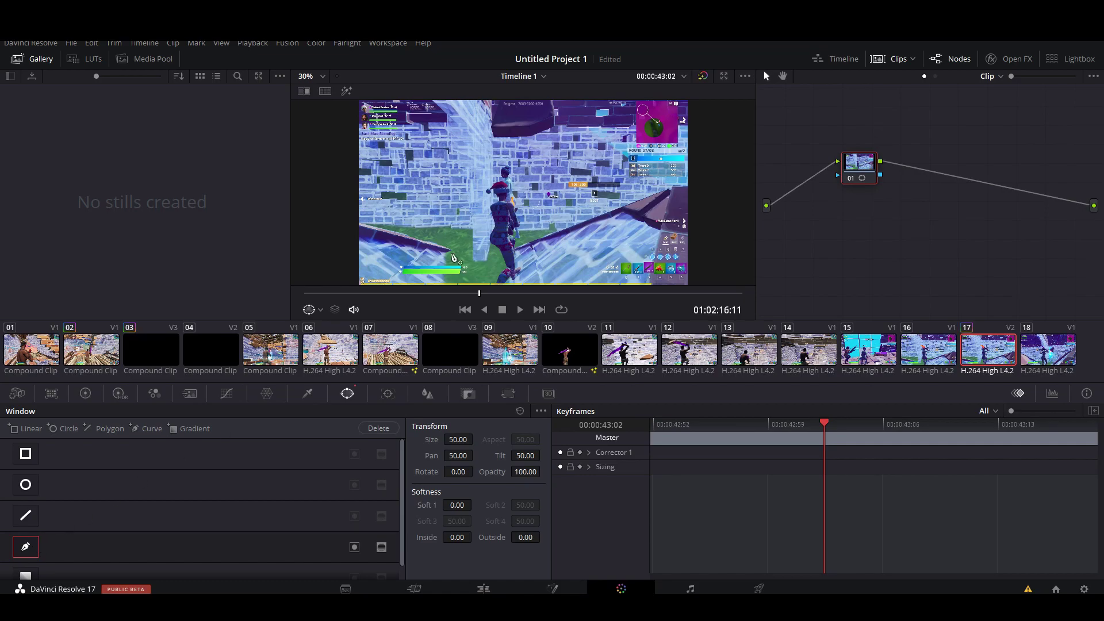
{"action": "scroll", "coordinate": [483, 218], "scroll_direction": "up", "scroll_amount": 5}
Trace the start of a mask outline around the character's Santa hat and head with the Curve window.
{"action": "left_click_drag", "start_coordinate": [477, 207], "coordinate": [578, 269]}
{"action": "mouse_move", "coordinate": [496, 176]}
{"action": "left_mouse_down"}
{"action": "mouse_move", "coordinate": [446, 202]}
{"action": "mouse_move", "coordinate": [418, 241]}
{"action": "left_mouse_up"}
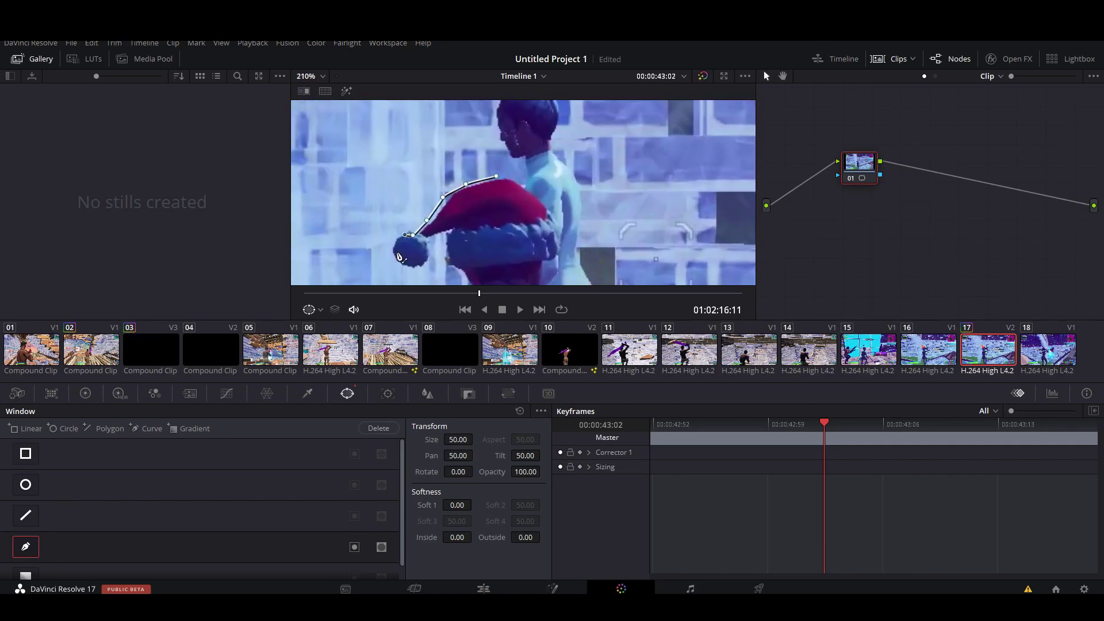
{"action": "left_click", "coordinate": [429, 234]}
{"action": "left_click", "coordinate": [446, 231]}
{"action": "left_click", "coordinate": [459, 231]}
{"action": "left_click", "coordinate": [452, 243]}
{"action": "left_click", "coordinate": [448, 259]}
{"action": "left_click", "coordinate": [460, 271]}
{"action": "left_click", "coordinate": [488, 283]}
{"action": "left_click_drag", "start_coordinate": [500, 282], "coordinate": [535, 190]}
{"action": "scroll", "coordinate": [535, 190], "scroll_direction": "down", "scroll_amount": 8}
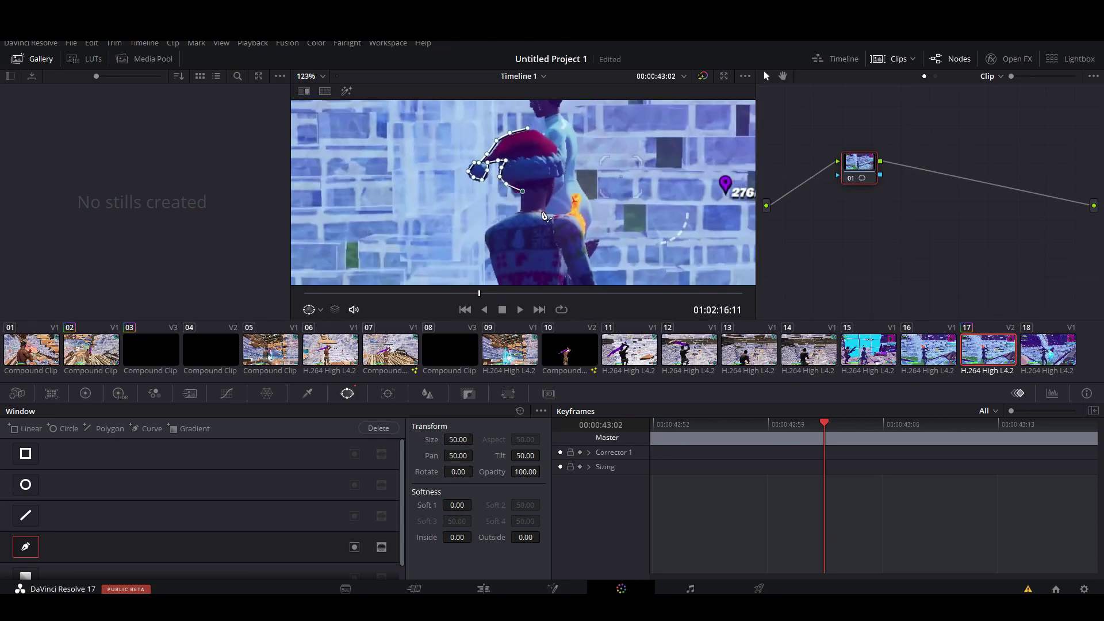
{"action": "mouse_move", "coordinate": [570, 278]}
{"action": "left_mouse_down"}
{"action": "mouse_move", "coordinate": [606, 221]}
{"action": "mouse_move", "coordinate": [607, 153]}
{"action": "mouse_move", "coordinate": [566, 279]}
{"action": "left_mouse_up"}
{"action": "left_click_drag", "start_coordinate": [636, 162], "coordinate": [627, 276]}
Extend the open mask outline down the character's back at frame 00:00:42:57.
{"action": "left_click_drag", "start_coordinate": [823, 425], "coordinate": [739, 431]}
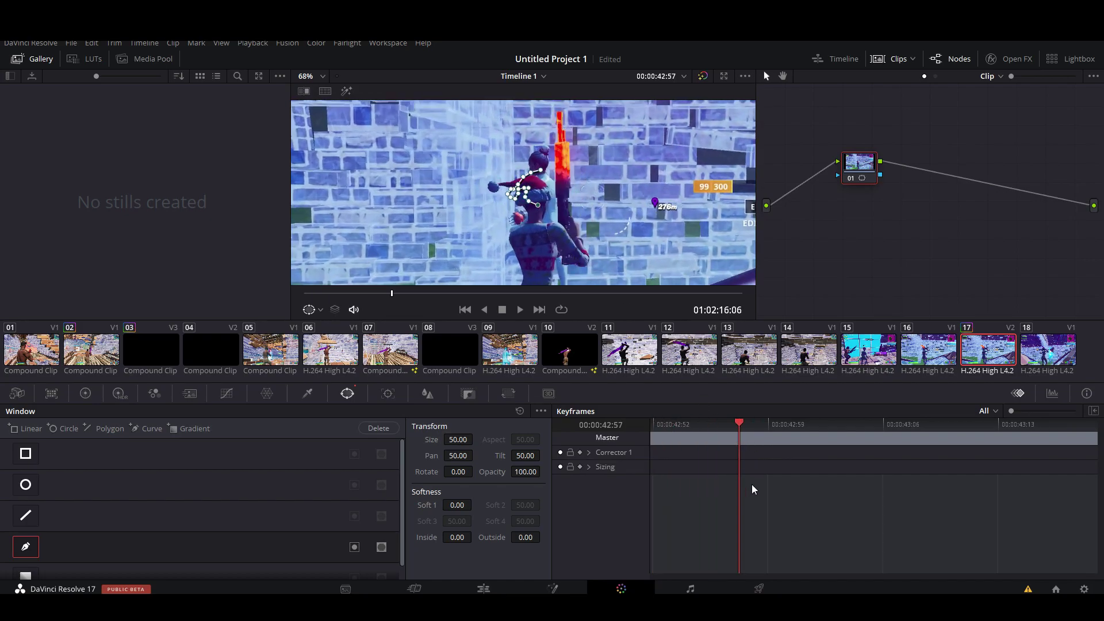
{"action": "left_click_drag", "start_coordinate": [747, 430], "coordinate": [746, 456]}
{"action": "left_click", "coordinate": [514, 236]}
{"action": "left_click_drag", "start_coordinate": [560, 258], "coordinate": [563, 229]}
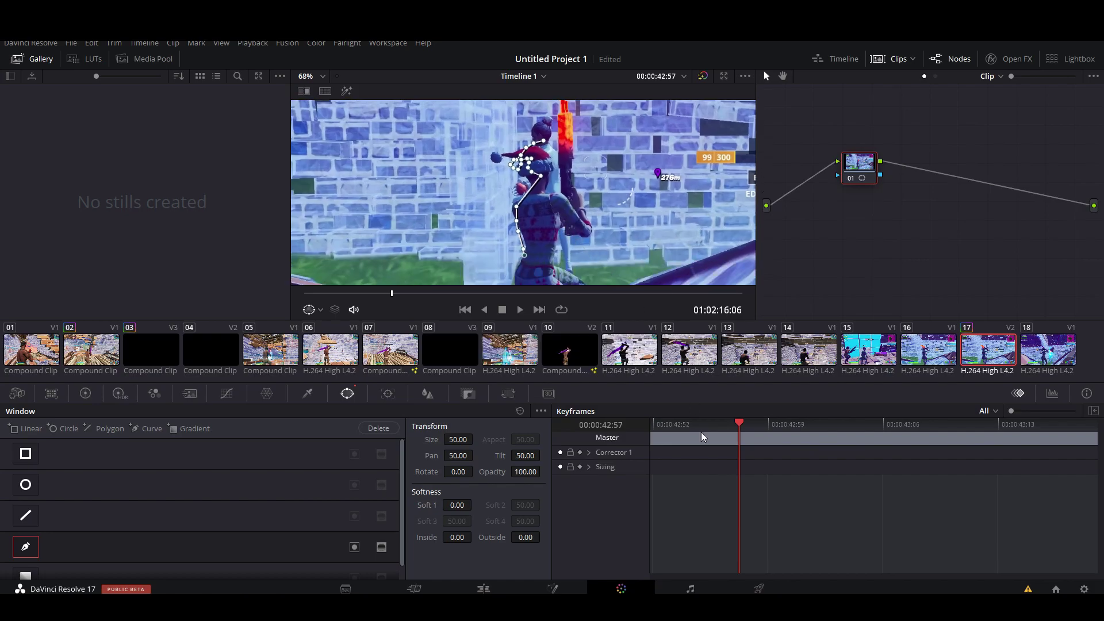
Move the Video 2 copy aside on the edit timeline and insert a Transform node in the Video 1 segment's Fusion composition.
{"action": "left_click", "coordinate": [483, 589]}
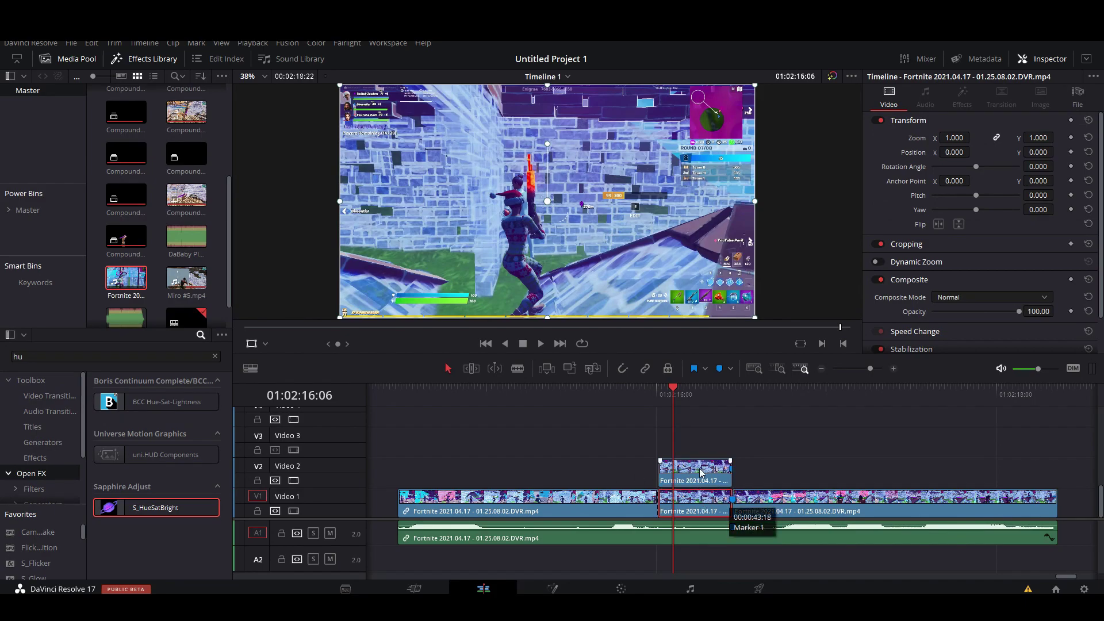
{"action": "left_click_drag", "start_coordinate": [707, 474], "coordinate": [524, 474]}
{"action": "left_click", "coordinate": [555, 589]}
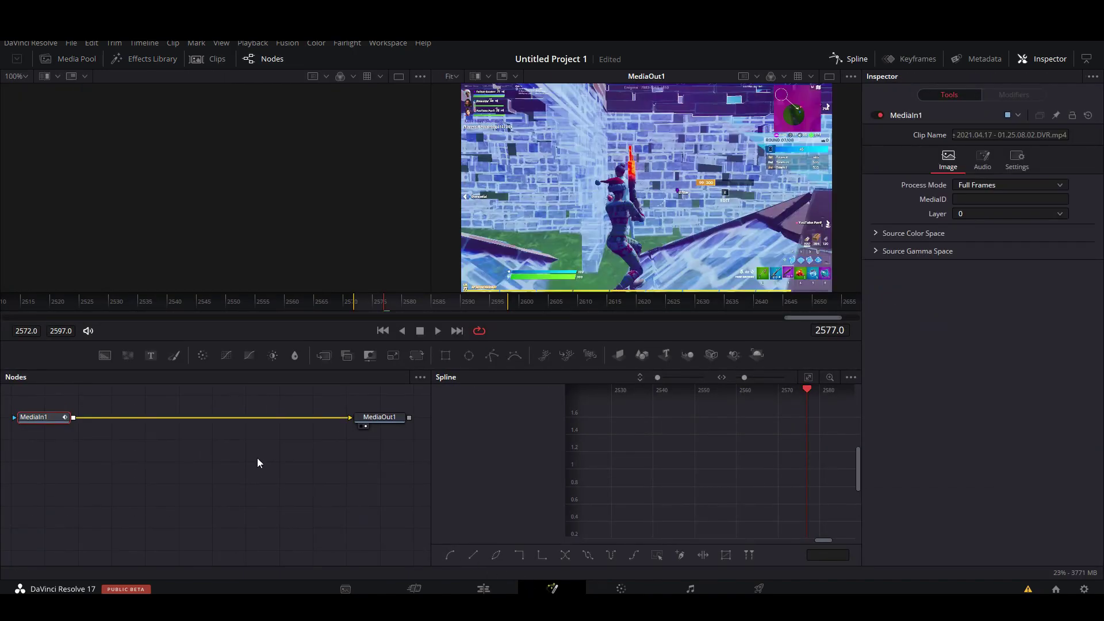
{"action": "left_click_drag", "start_coordinate": [275, 423], "coordinate": [170, 423]}
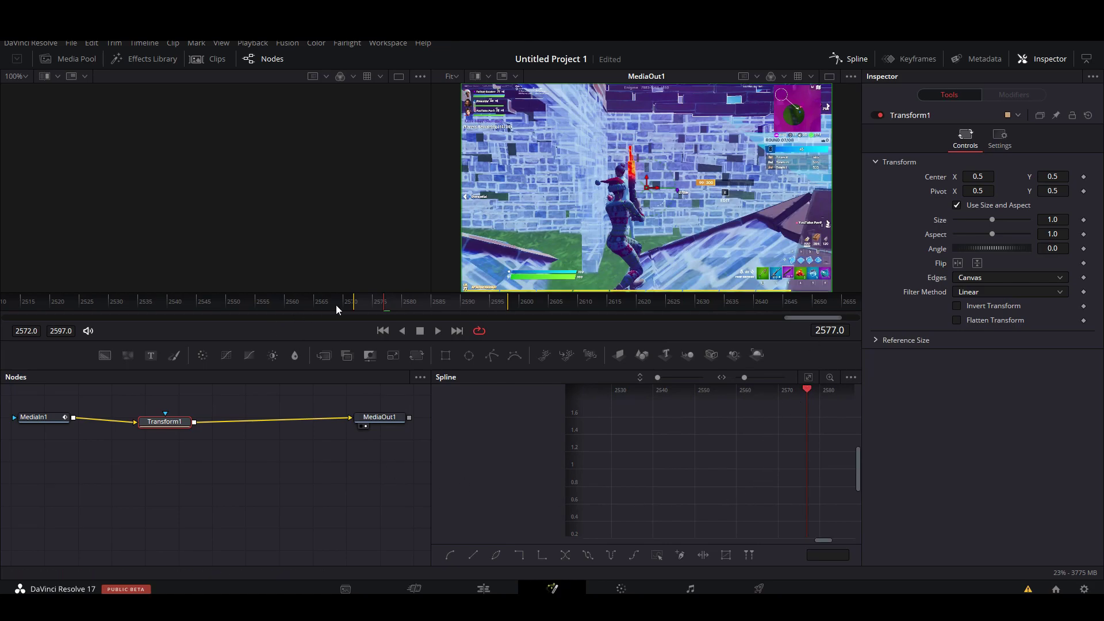
Keyframe the Transform node's Size from 1.0 at frame 2572 to 0.8 at frame 2597.
{"action": "left_click", "coordinate": [361, 301]}
{"action": "left_click", "coordinate": [354, 298]}
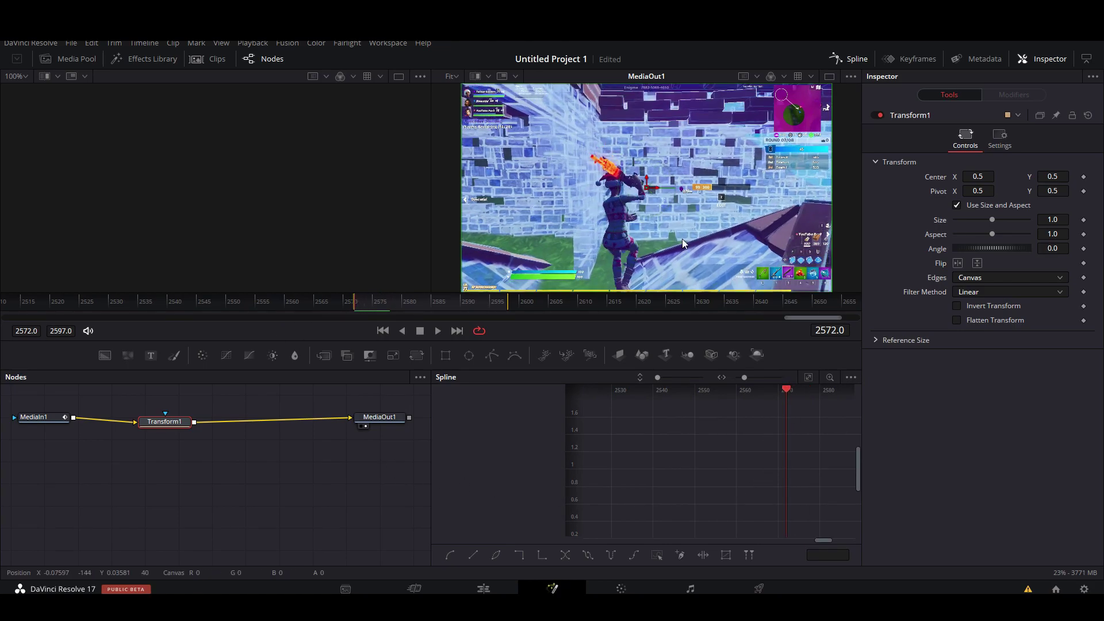
{"action": "left_click", "coordinate": [1083, 219]}
{"action": "left_click_drag", "start_coordinate": [391, 303], "coordinate": [509, 304]}
{"action": "left_click", "coordinate": [1084, 220]}
{"action": "mouse_move", "coordinate": [503, 302]}
{"action": "left_mouse_down"}
{"action": "mouse_move", "coordinate": [488, 302]}
{"action": "mouse_move", "coordinate": [508, 305]}
{"action": "left_mouse_up"}
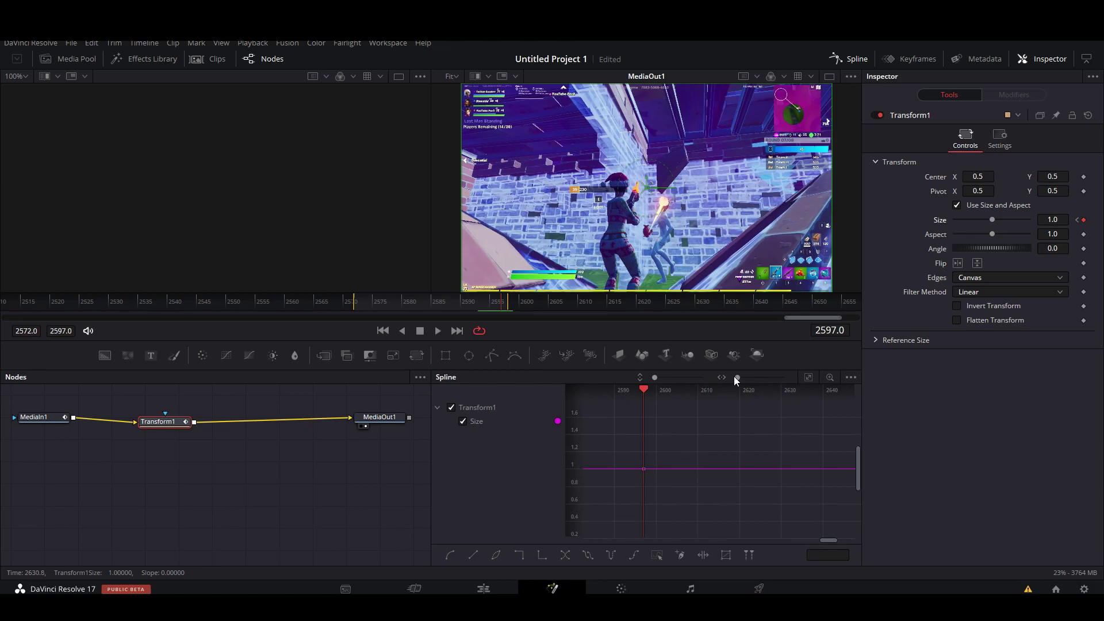
{"action": "left_click_drag", "start_coordinate": [1052, 220], "coordinate": [1018, 219]}
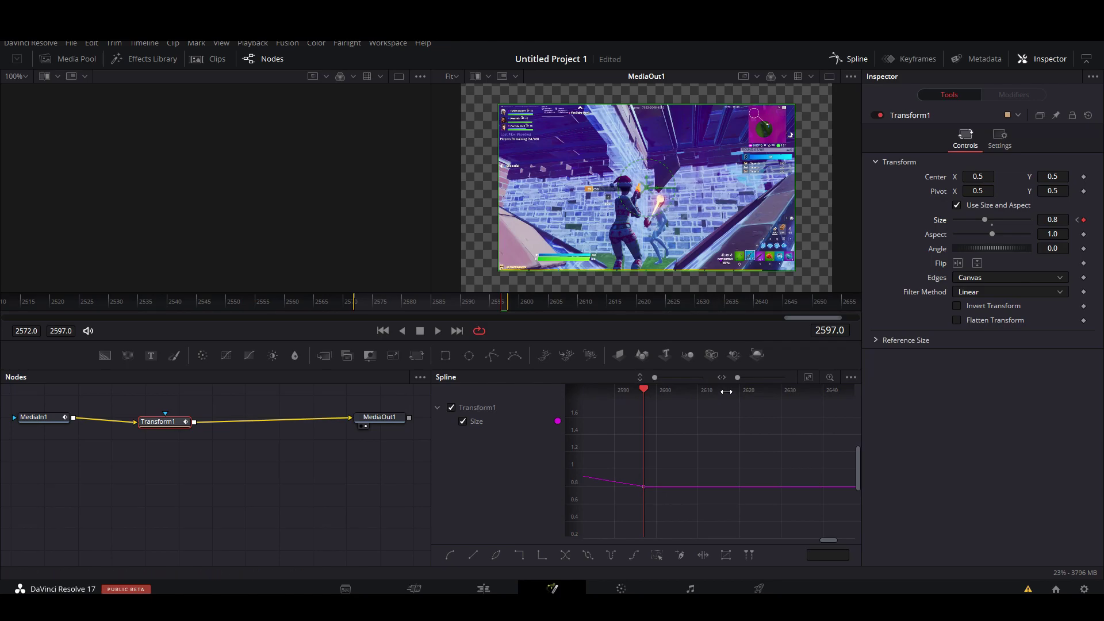
Smooth the Size spline into an ease with long horizontal handles between both keyframes, and save the project.
{"action": "left_click_drag", "start_coordinate": [690, 445], "coordinate": [800, 473]}
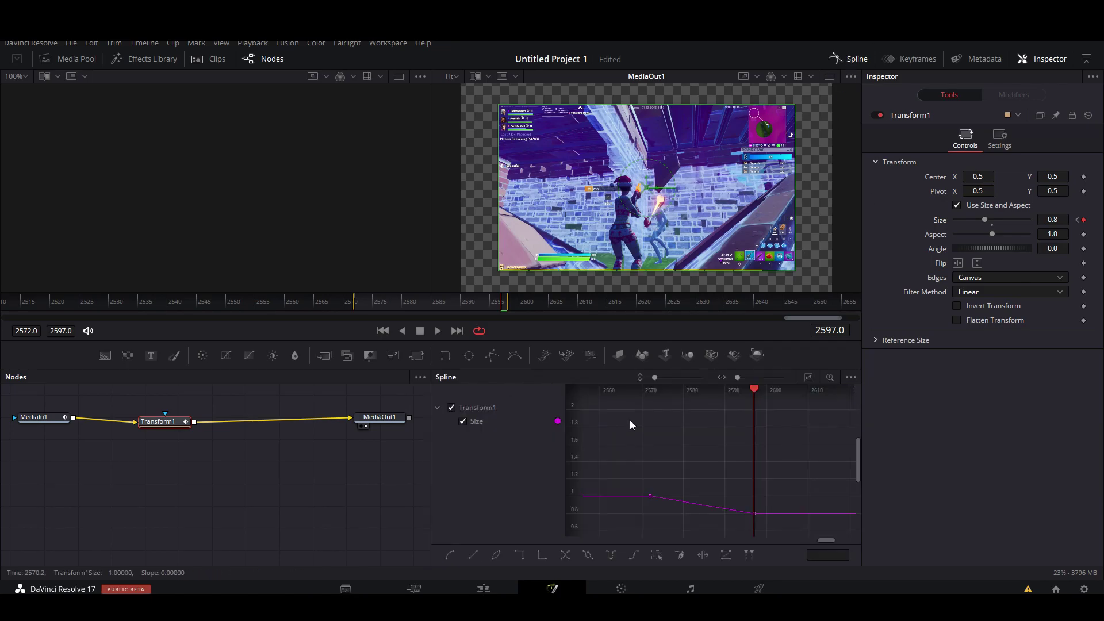
{"action": "scroll", "coordinate": [641, 450], "scroll_direction": "down", "scroll_amount": 3}
{"action": "left_click_drag", "start_coordinate": [641, 450], "coordinate": [736, 444]}
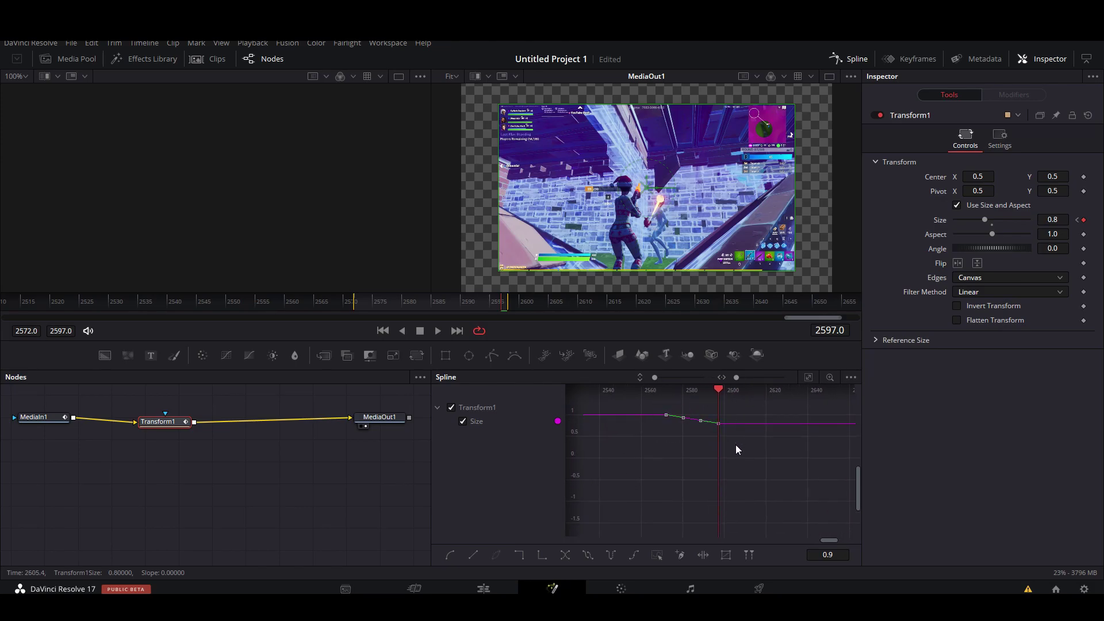
{"action": "left_click", "coordinate": [784, 424]}
{"action": "left_click_drag", "start_coordinate": [736, 376], "coordinate": [739, 378]}
{"action": "left_click_drag", "start_coordinate": [642, 495], "coordinate": [715, 513]}
{"action": "left_click_drag", "start_coordinate": [678, 440], "coordinate": [730, 449]}
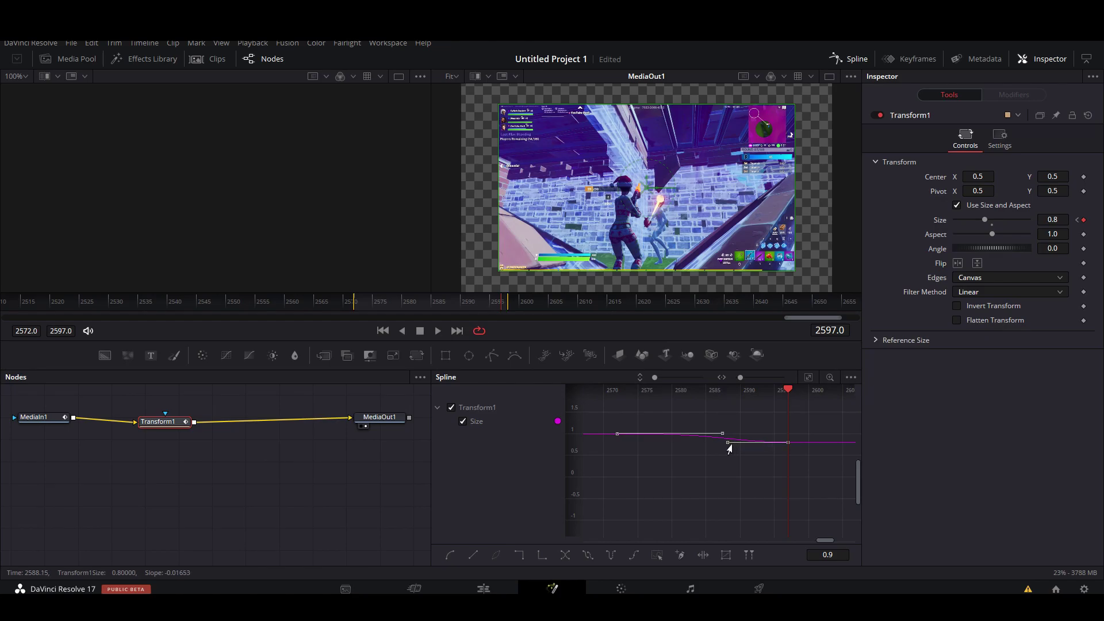
{"action": "key", "text": "ctrl+s"}
Play back and scrub the Video 1 segment on the edit timeline to check the zoom-out.
{"action": "left_click", "coordinate": [483, 588]}
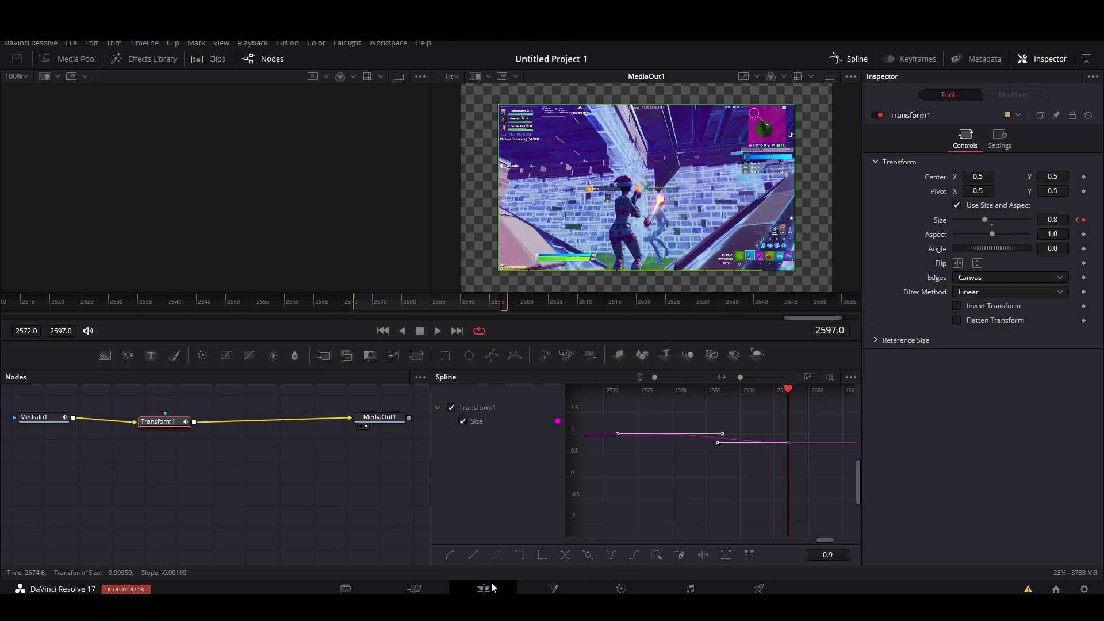
{"action": "left_click", "coordinate": [643, 391]}
{"action": "key", "text": "space"}
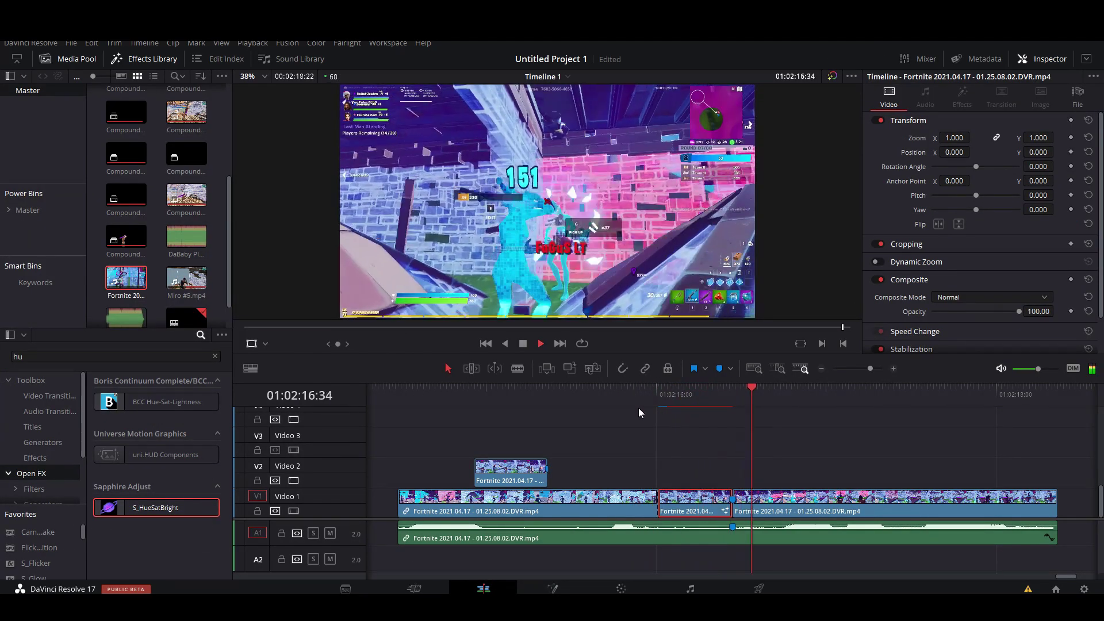
{"action": "left_click", "coordinate": [647, 394]}
{"action": "key", "text": "space"}
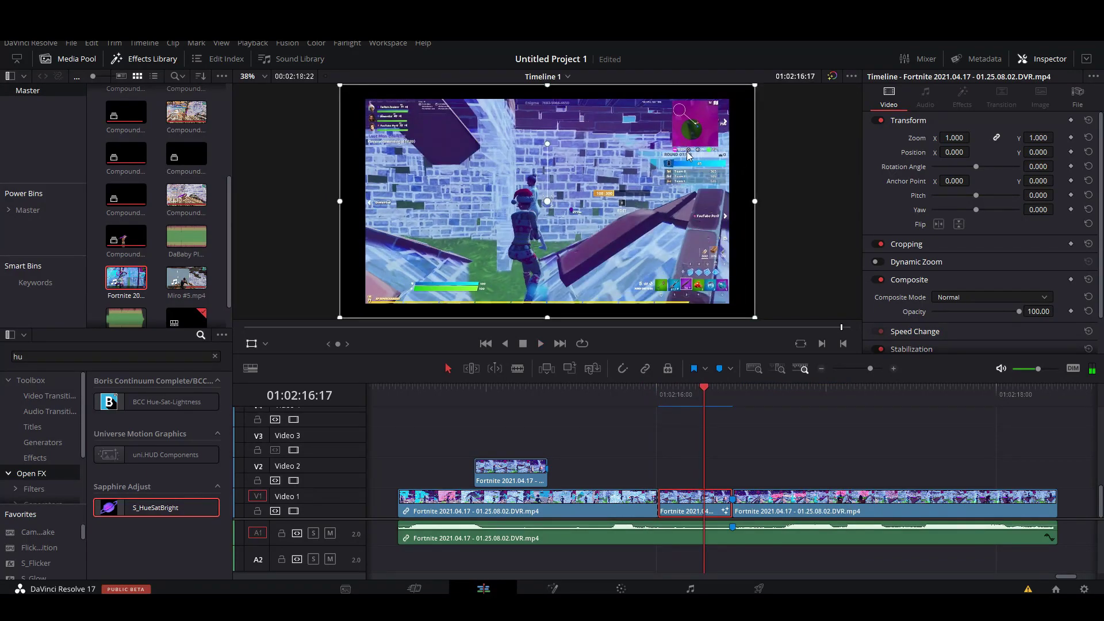
{"action": "left_click", "coordinate": [644, 396]}
{"action": "left_click_drag", "start_coordinate": [646, 409], "coordinate": [702, 418]}
Move the Video 2 copy back above the zoomed segment and give it a short fade-in.
{"action": "left_click_drag", "start_coordinate": [502, 467], "coordinate": [687, 463]}
{"action": "left_click_drag", "start_coordinate": [702, 402], "coordinate": [686, 425]}
{"action": "left_click", "coordinate": [698, 479]}
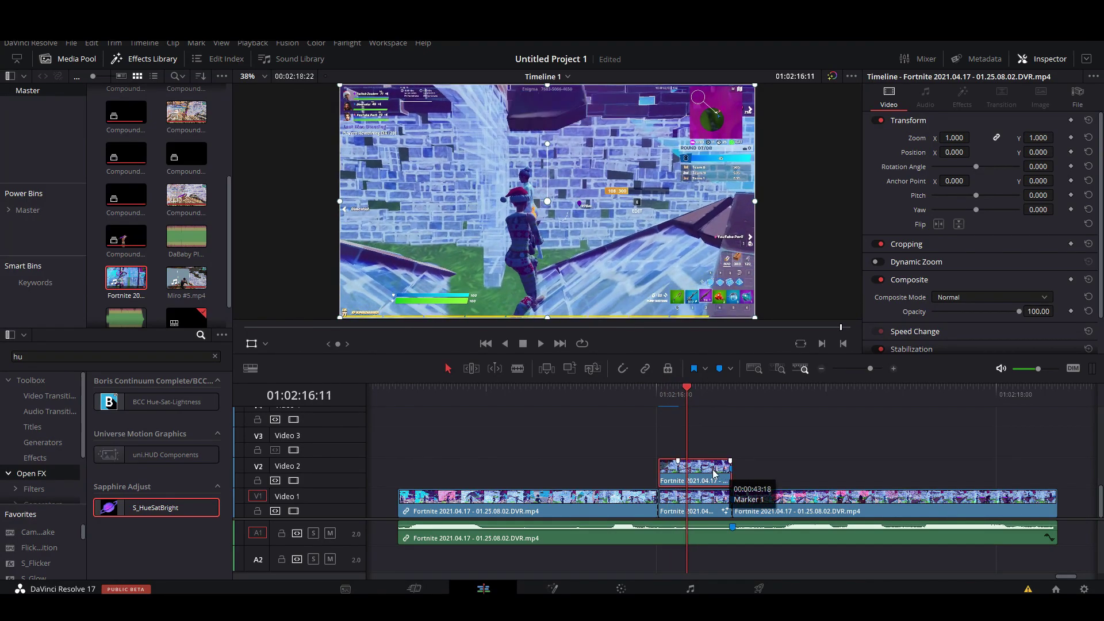
Examine the finished example effect in Compound Clip 8 near the timeline's start, around 01:00:02:42 to 01:00:02:54.
{"action": "left_click_drag", "start_coordinate": [868, 369], "coordinate": [850, 372]}
{"action": "scroll", "coordinate": [627, 447], "scroll_direction": "left", "scroll_amount": 5}
{"action": "left_click_drag", "start_coordinate": [401, 393], "coordinate": [365, 399]}
{"action": "key", "text": "space"}
{"action": "left_click_drag", "start_coordinate": [851, 369], "coordinate": [860, 369]}
{"action": "left_click_drag", "start_coordinate": [578, 395], "coordinate": [565, 423]}
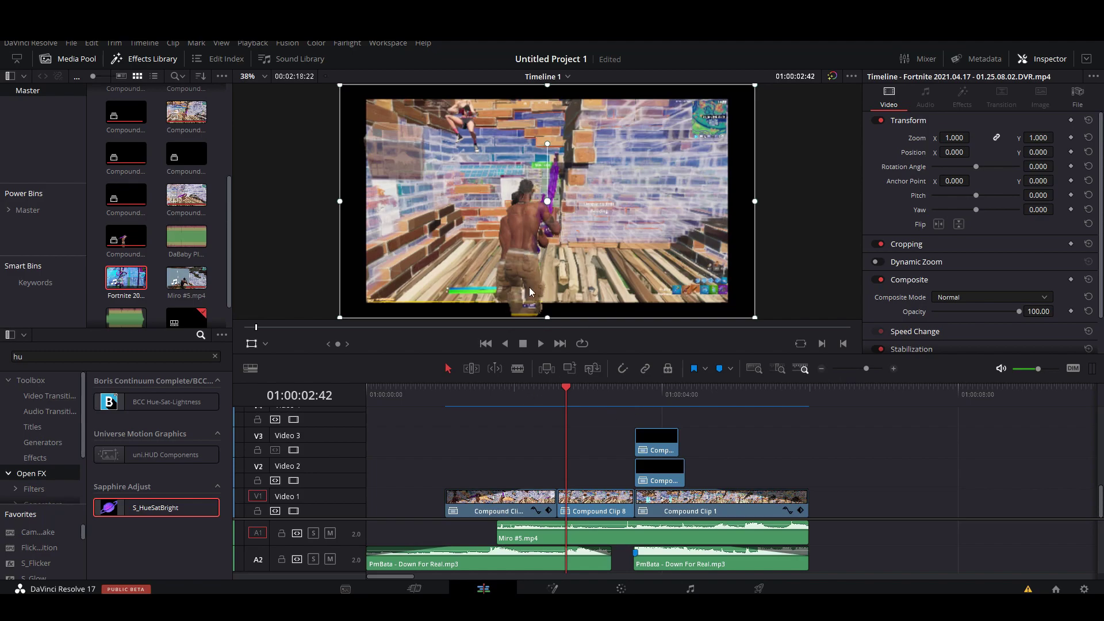
{"action": "mouse_move", "coordinate": [565, 396]}
{"action": "left_mouse_down"}
{"action": "mouse_move", "coordinate": [592, 399]}
{"action": "mouse_move", "coordinate": [580, 398]}
{"action": "left_mouse_up"}
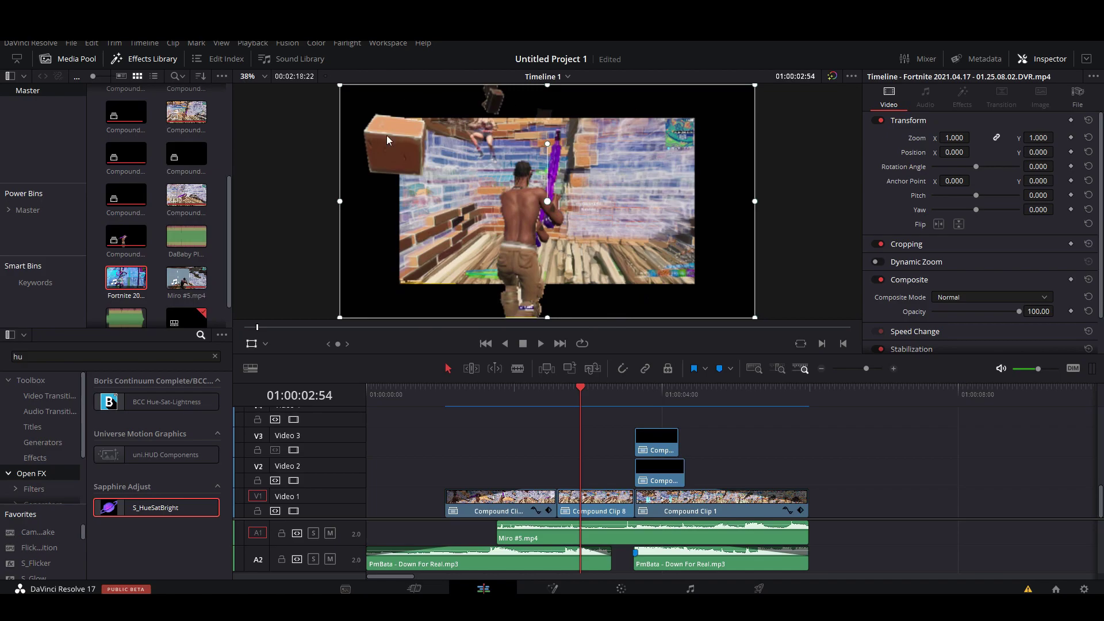
{"action": "mouse_move", "coordinate": [866, 369]}
{"action": "left_mouse_down"}
{"action": "mouse_move", "coordinate": [853, 368]}
{"action": "mouse_move", "coordinate": [870, 368]}
{"action": "left_mouse_up"}
{"action": "left_click", "coordinate": [627, 392]}
Move the segment's copy from Video 2 to Video 3, earlier on the timeline and clear of the zoomed segment.
{"action": "left_click", "coordinate": [871, 397]}
{"action": "key", "text": "space"}
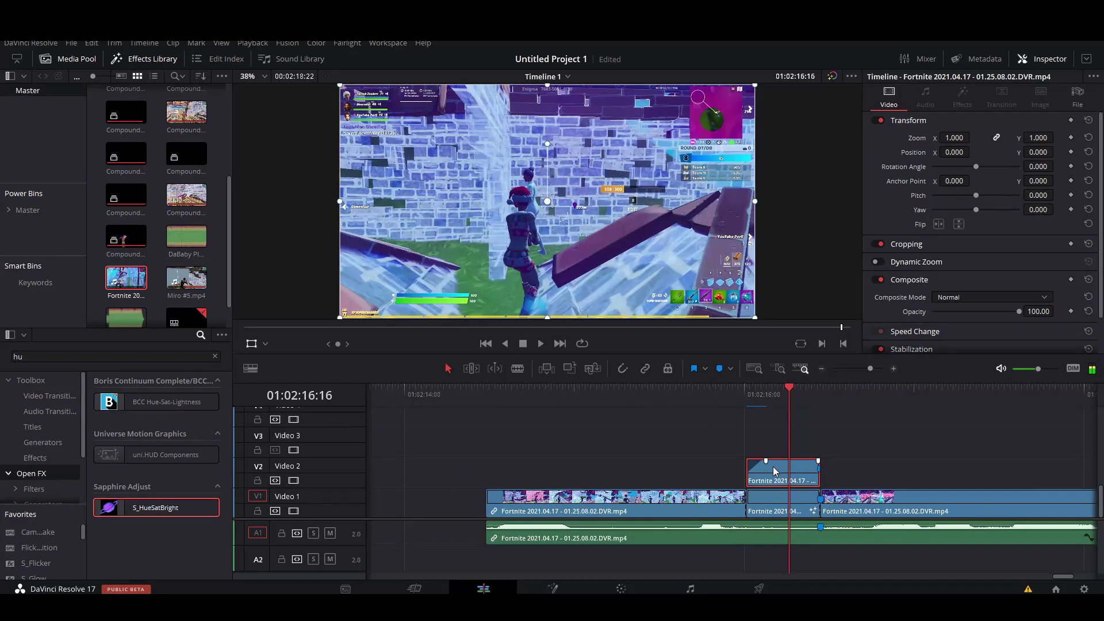
{"action": "left_click_drag", "start_coordinate": [777, 471], "coordinate": [606, 442]}
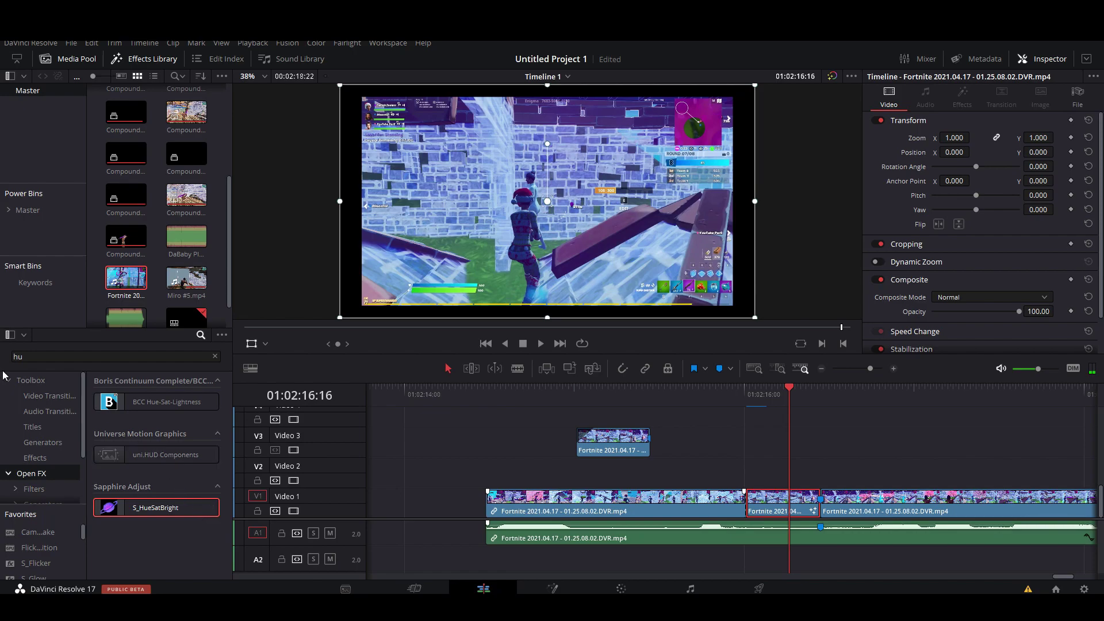
Search the effects for "S_distor" and apply S_DistortRGB to the short zoomed segment on Video 1.
{"action": "left_click", "coordinate": [220, 361]}
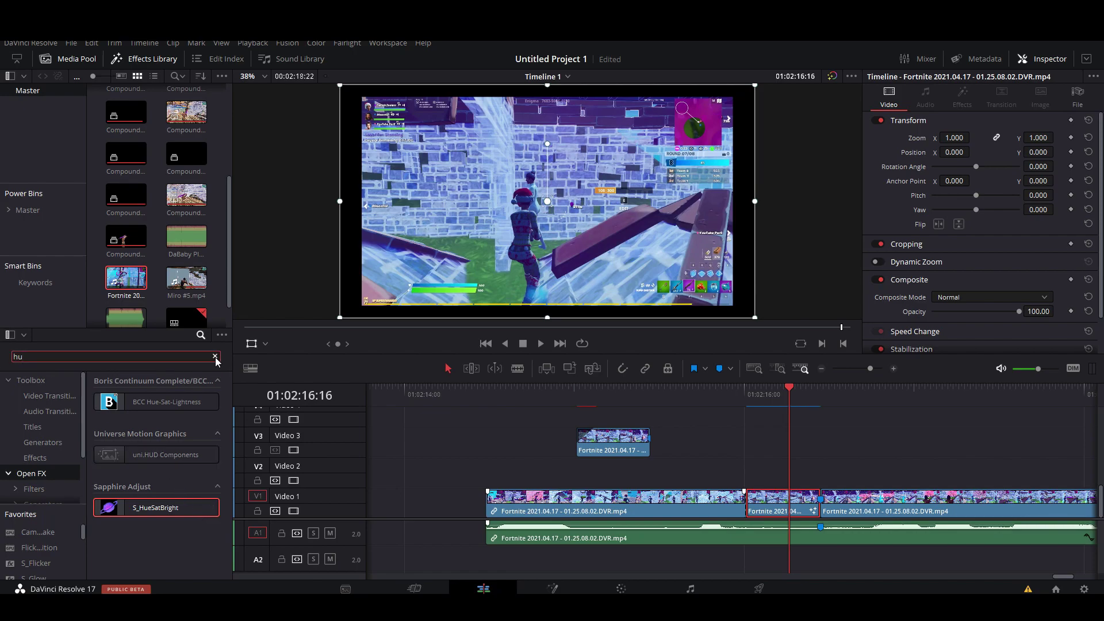
{"action": "left_click", "coordinate": [215, 357]}
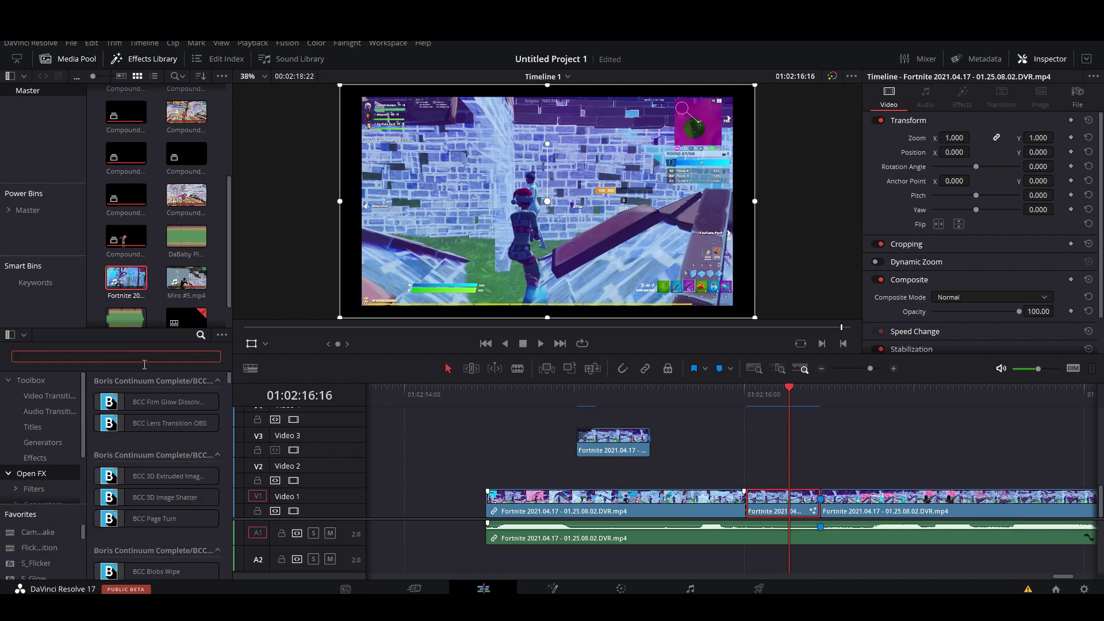
{"action": "type", "text": "S"}
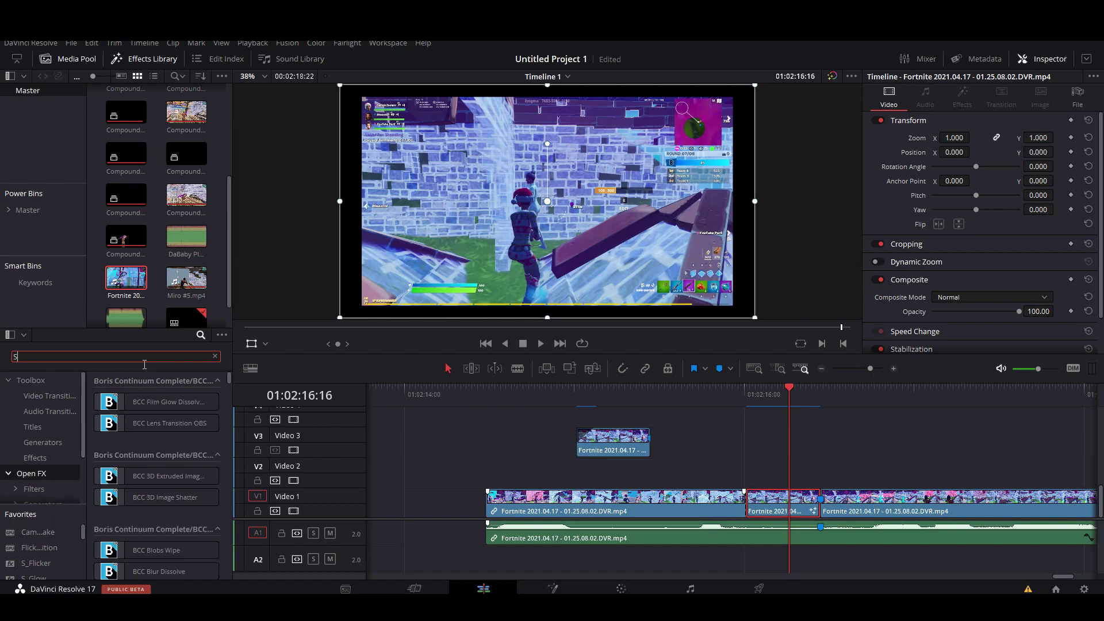
{"action": "type", "text": "_"}
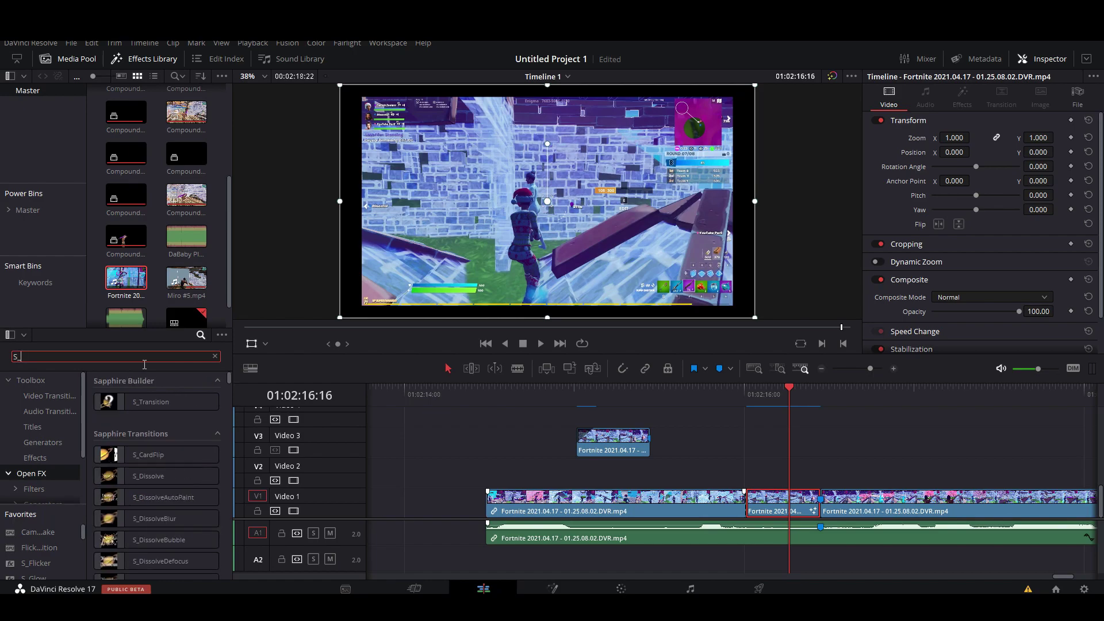
{"action": "type", "text": "distor"}
{"action": "left_click_drag", "start_coordinate": [164, 465], "coordinate": [774, 502]}
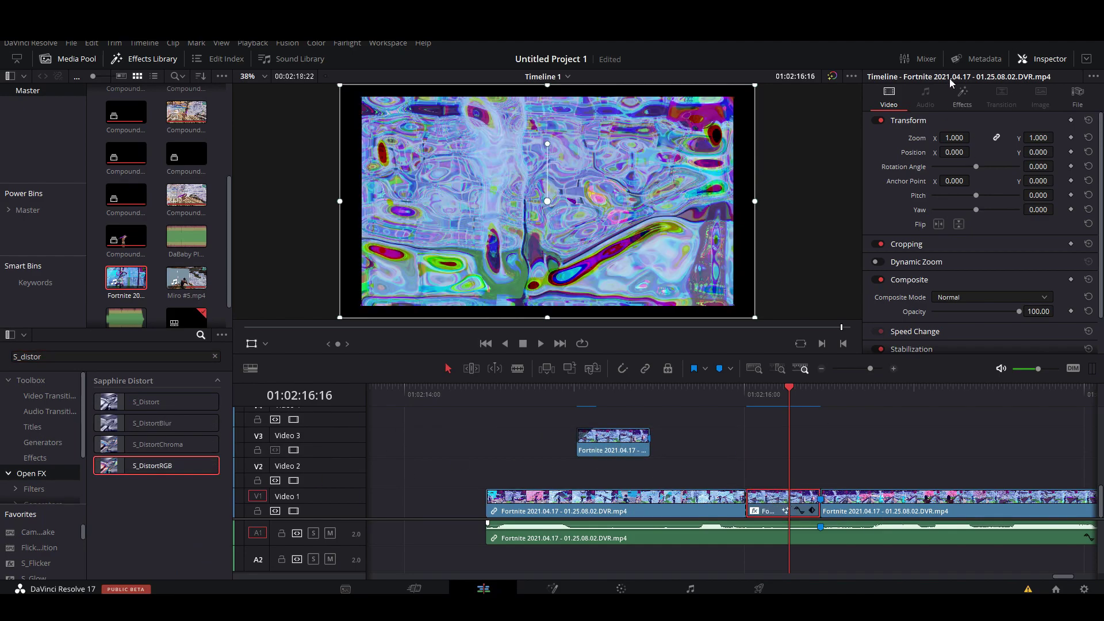
Set the S_DistortRGB Amount to -0.020 and inspect the frame's upper corner up close.
{"action": "left_click", "coordinate": [962, 96]}
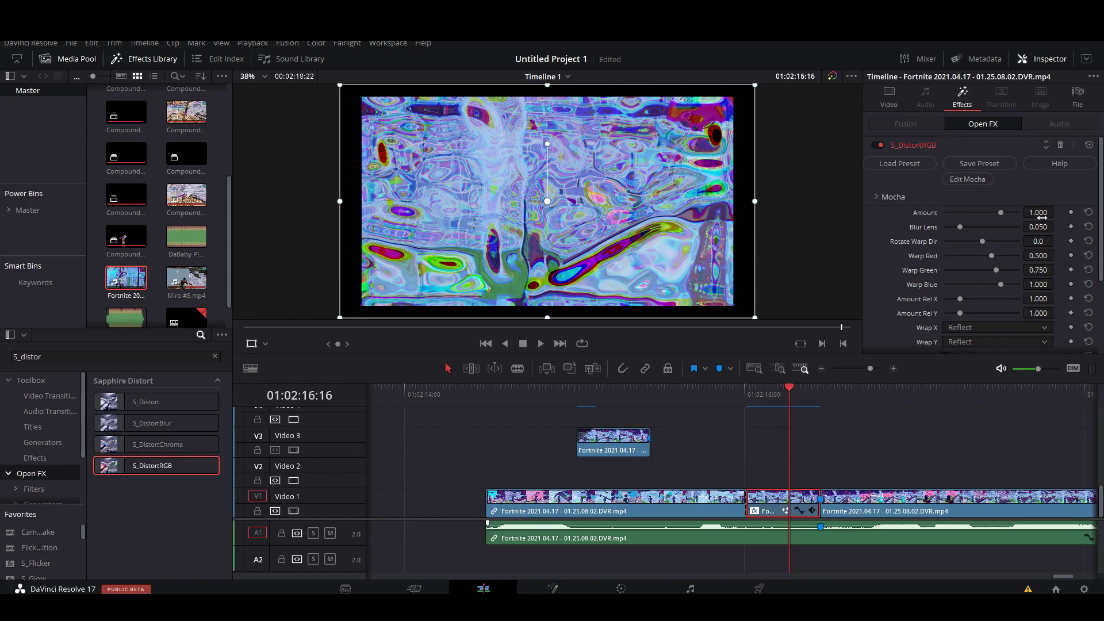
{"action": "left_click_drag", "start_coordinate": [1038, 213], "coordinate": [1092, 235]}
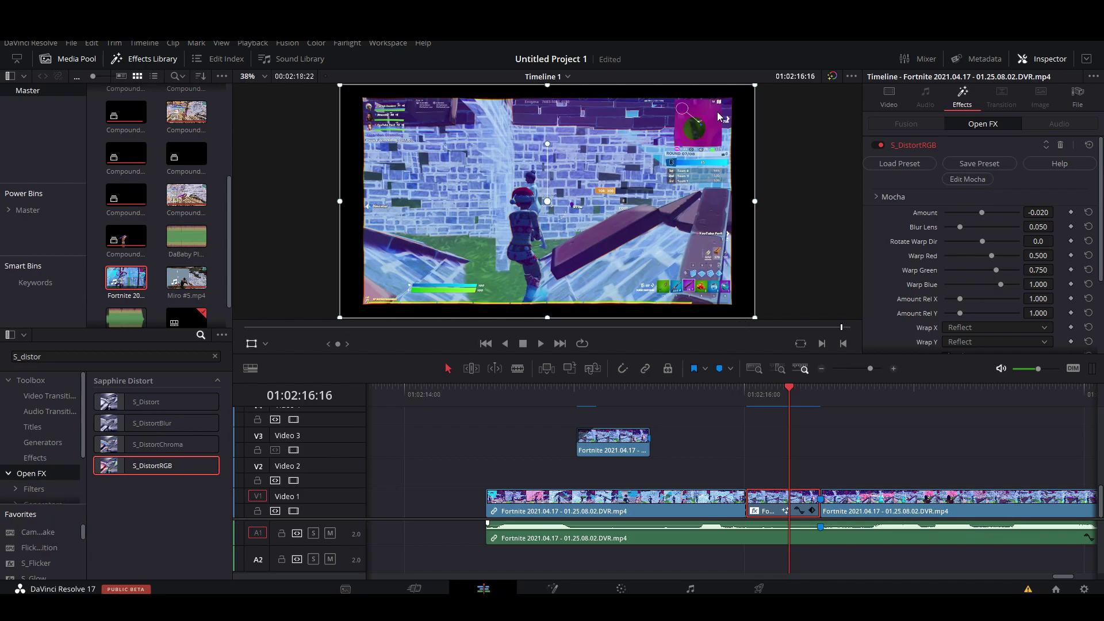
{"action": "scroll", "coordinate": [716, 115], "scroll_direction": "up", "scroll_amount": 5}
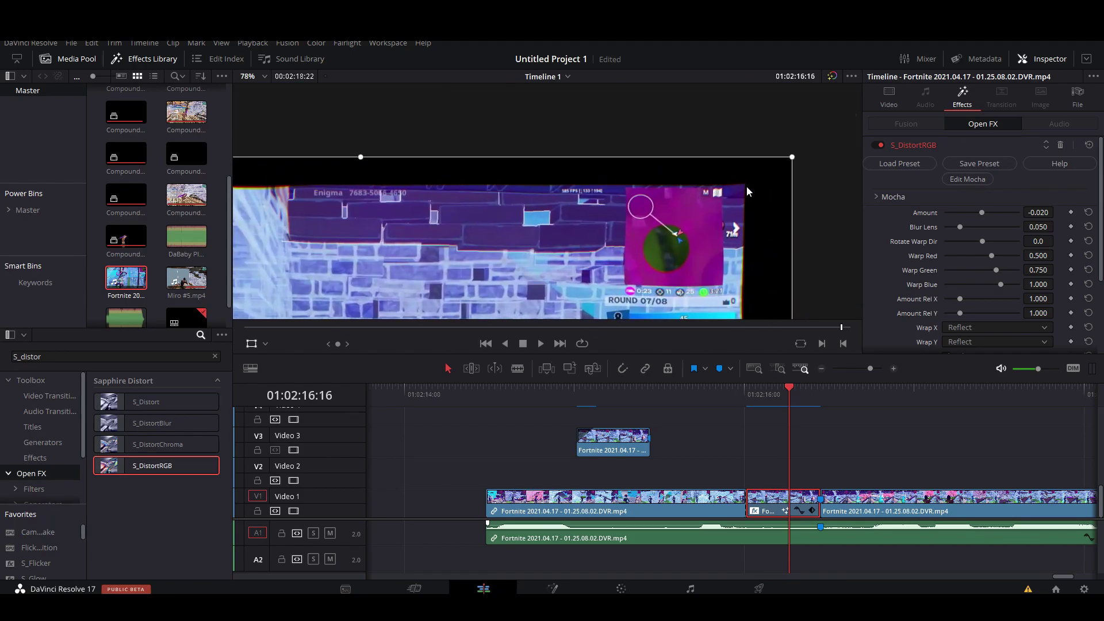
{"action": "scroll", "coordinate": [678, 237], "scroll_direction": "down", "scroll_amount": 1}
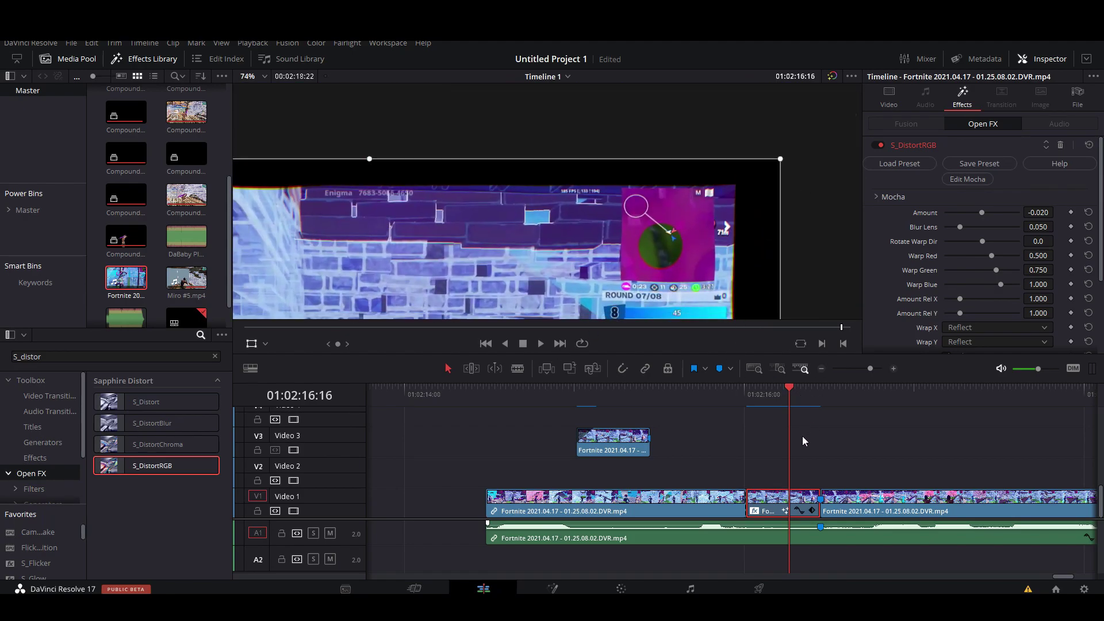
Keyframe the S_DistortRGB Amount at 01:02:16:01, set it to -0.014 at 01:02:16:26, and scrub through the segment.
{"action": "left_click", "coordinate": [746, 405]}
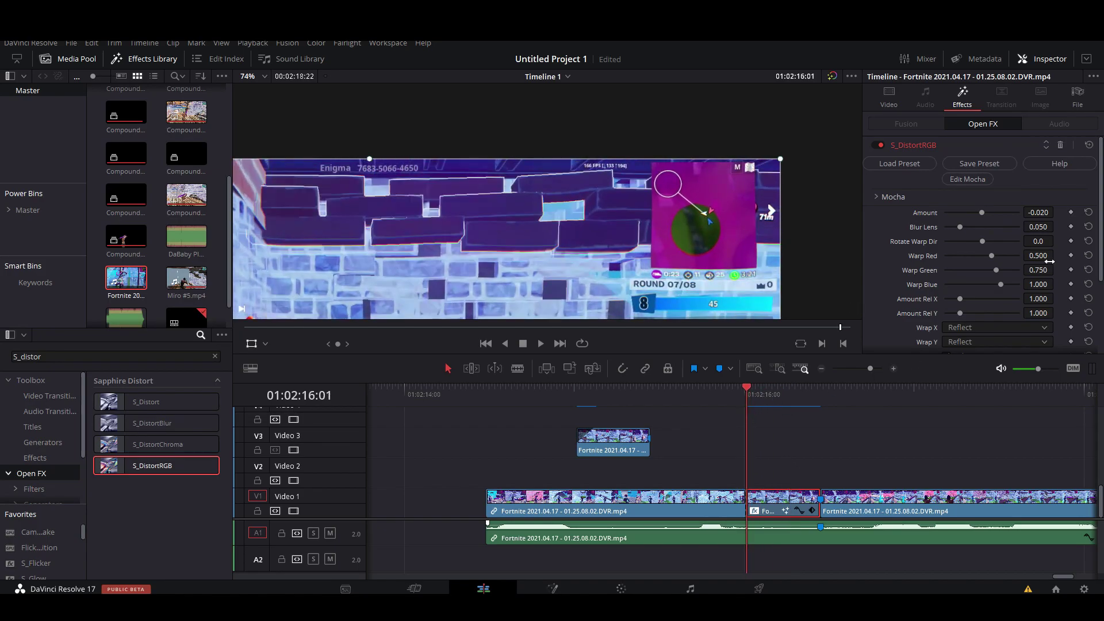
{"action": "left_click_drag", "start_coordinate": [745, 392], "coordinate": [819, 405]}
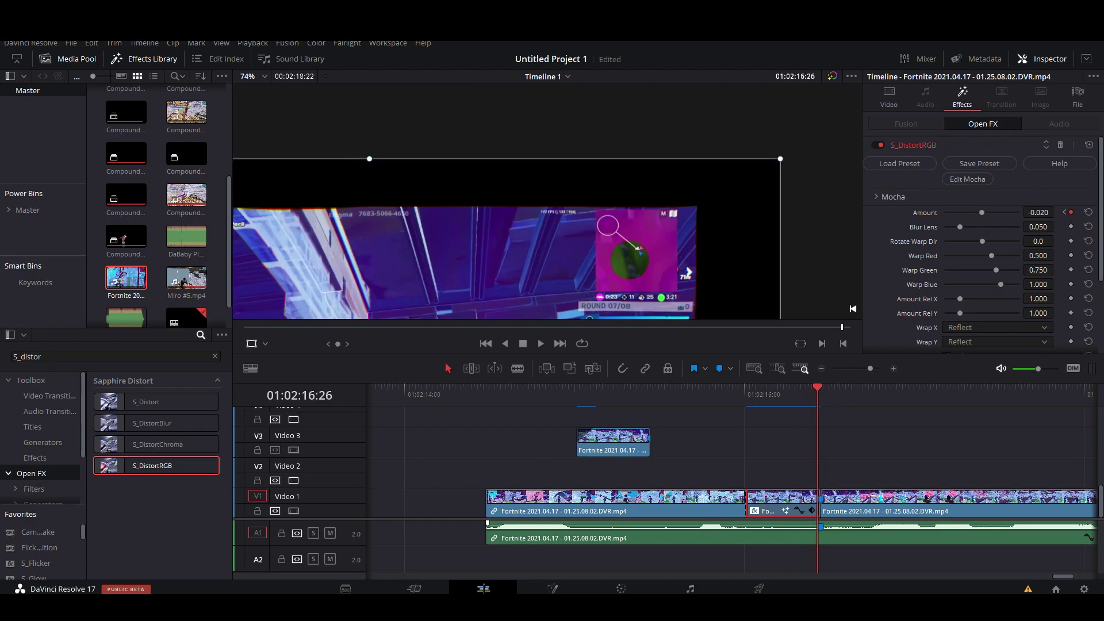
{"action": "left_click_drag", "start_coordinate": [1039, 218], "coordinate": [1043, 218]}
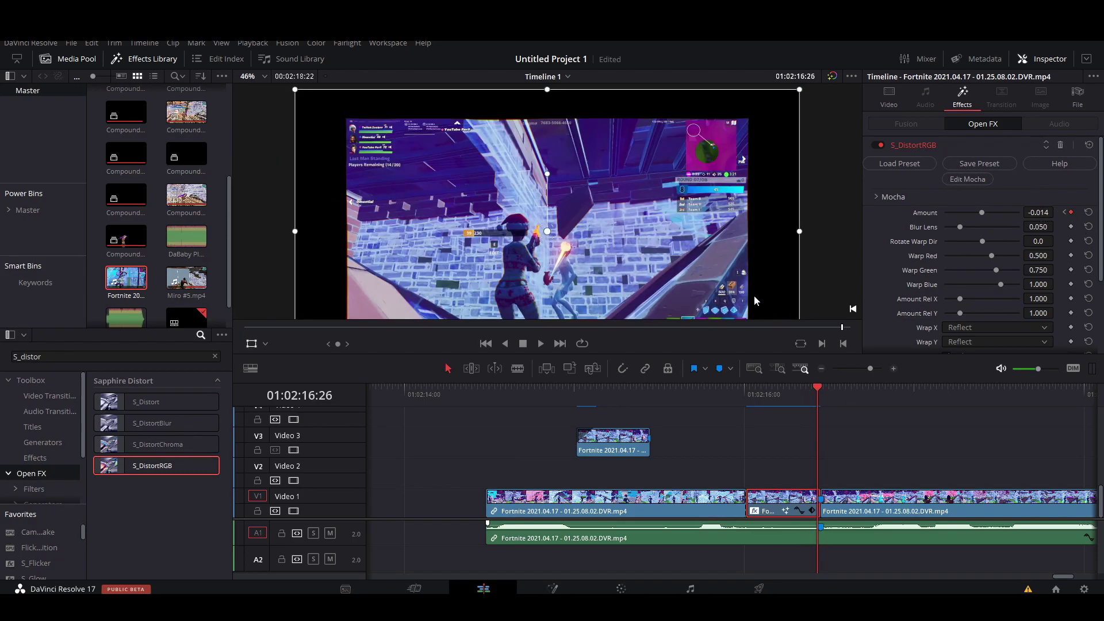
{"action": "mouse_move", "coordinate": [806, 405]}
{"action": "left_mouse_down"}
{"action": "mouse_move", "coordinate": [778, 395]}
{"action": "mouse_move", "coordinate": [795, 404]}
{"action": "mouse_move", "coordinate": [764, 409]}
{"action": "mouse_move", "coordinate": [786, 405]}
{"action": "left_mouse_up"}
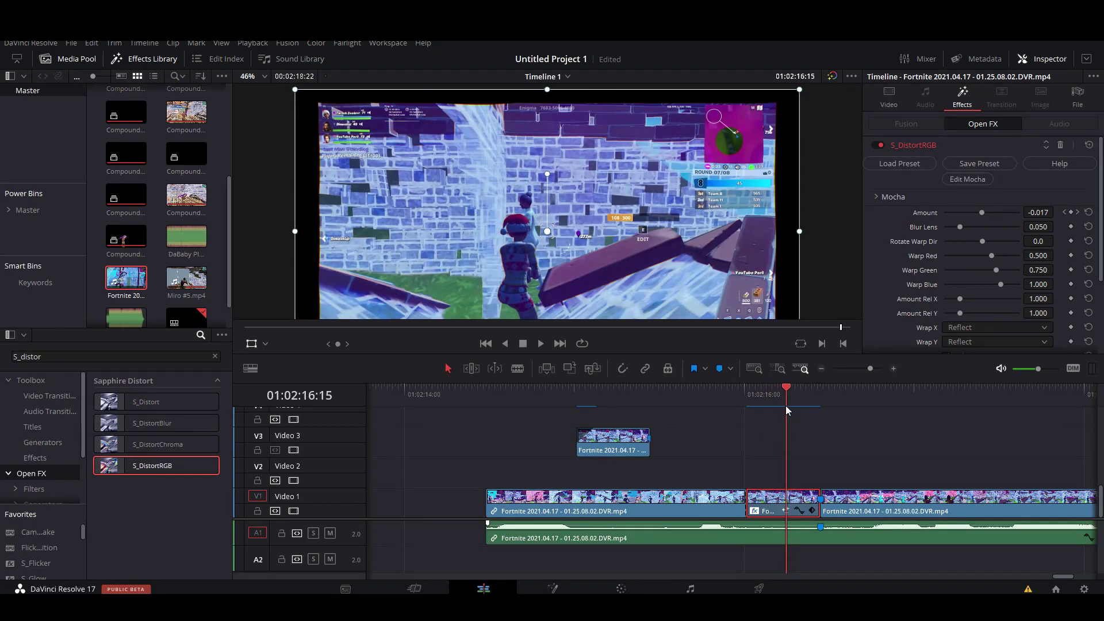
Set the viewer zoom to Fit to show the whole frame.
{"action": "left_click_drag", "start_coordinate": [870, 369], "coordinate": [868, 367]}
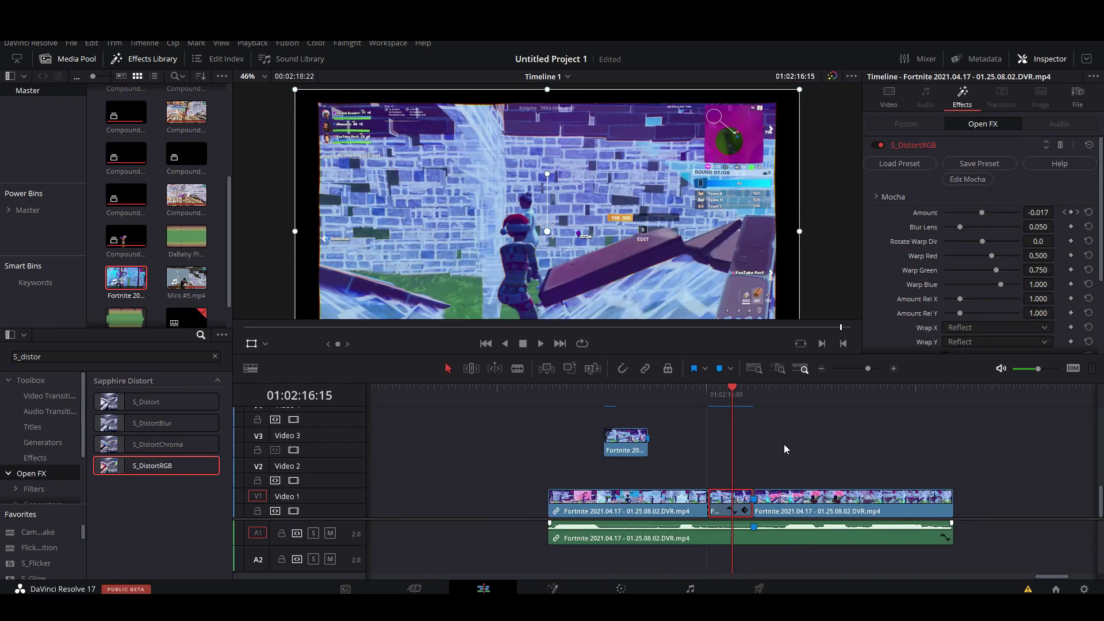
{"action": "scroll", "coordinate": [787, 437], "scroll_direction": "left", "scroll_amount": 1}
{"action": "scroll", "coordinate": [604, 207], "scroll_direction": "down", "scroll_amount": 1}
{"action": "left_click_drag", "start_coordinate": [600, 197], "coordinate": [593, 174]}
{"action": "left_click_drag", "start_coordinate": [867, 369], "coordinate": [865, 367]}
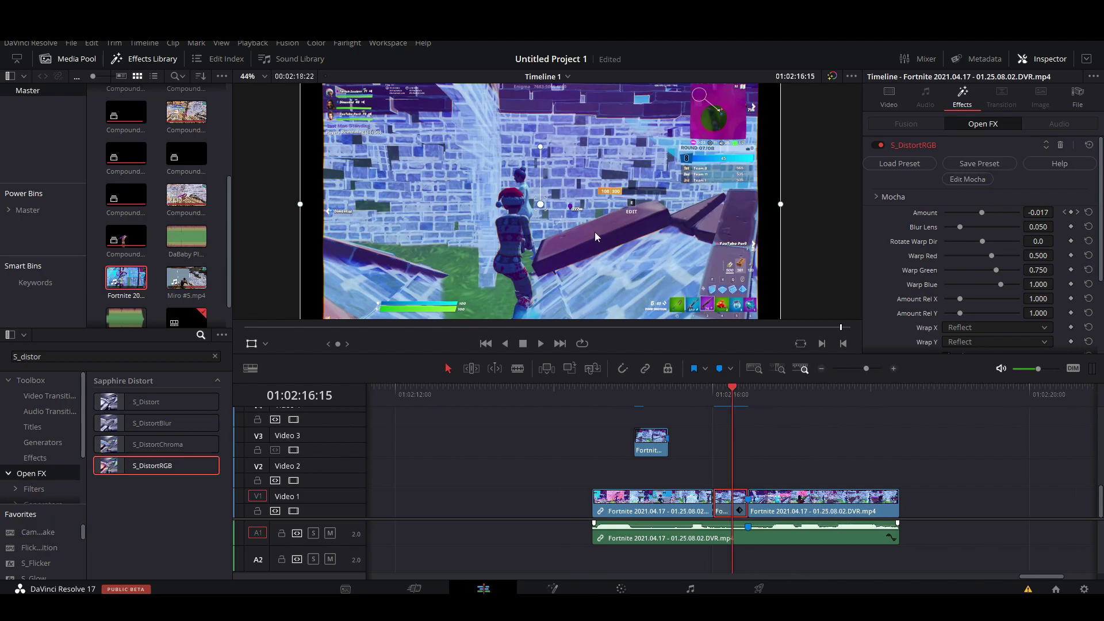
{"action": "scroll", "coordinate": [602, 236], "scroll_direction": "down", "scroll_amount": 2}
{"action": "scroll", "coordinate": [603, 236], "scroll_direction": "up", "scroll_amount": 1}
{"action": "left_click", "coordinate": [264, 77]}
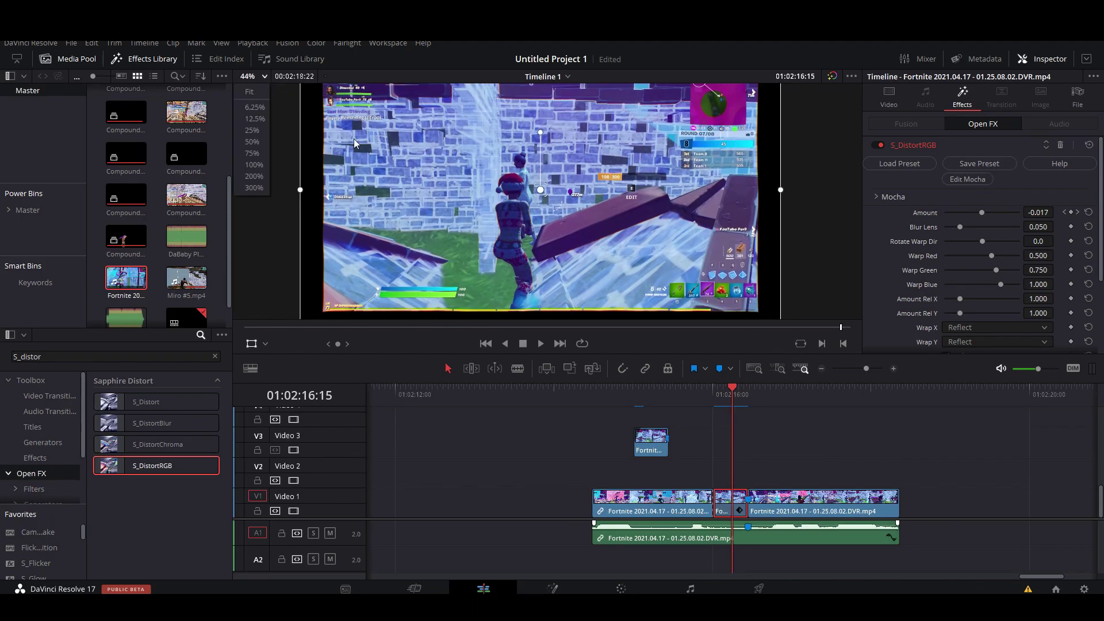
{"action": "left_click", "coordinate": [249, 93]}
{"action": "scroll", "coordinate": [713, 425], "scroll_direction": "left", "scroll_amount": 8}
{"action": "left_click_drag", "start_coordinate": [866, 368], "coordinate": [862, 368]}
{"action": "scroll", "coordinate": [783, 448], "scroll_direction": "left", "scroll_amount": 10}
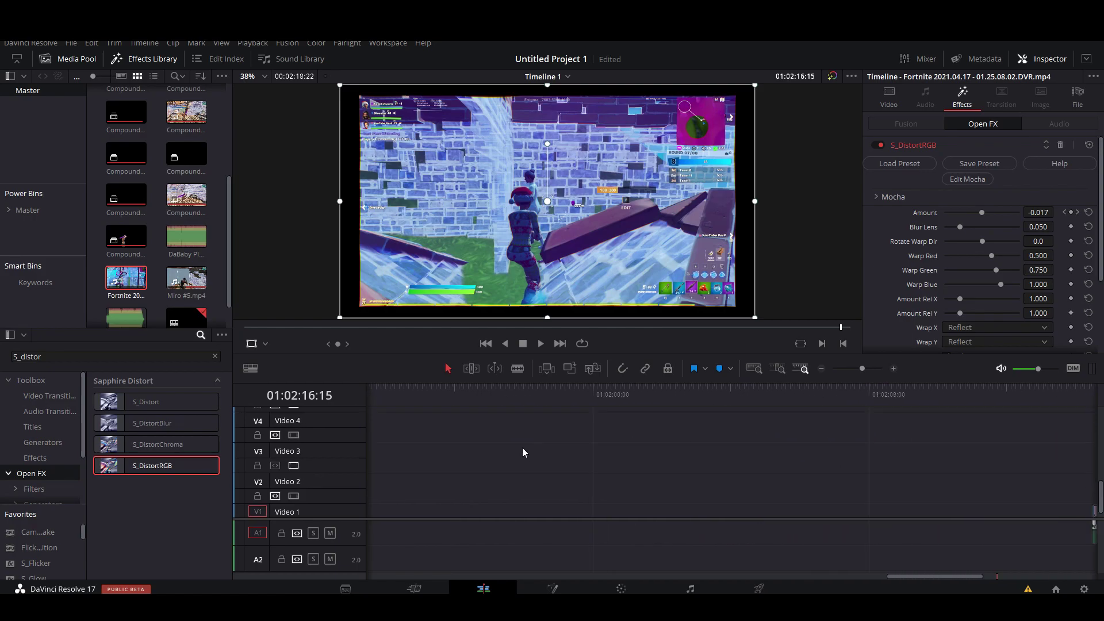
{"action": "scroll", "coordinate": [867, 425], "scroll_direction": "right", "scroll_amount": 5}
{"action": "scroll", "coordinate": [613, 420], "scroll_direction": "right", "scroll_amount": 7}
{"action": "left_click_drag", "start_coordinate": [869, 373], "coordinate": [880, 373]}
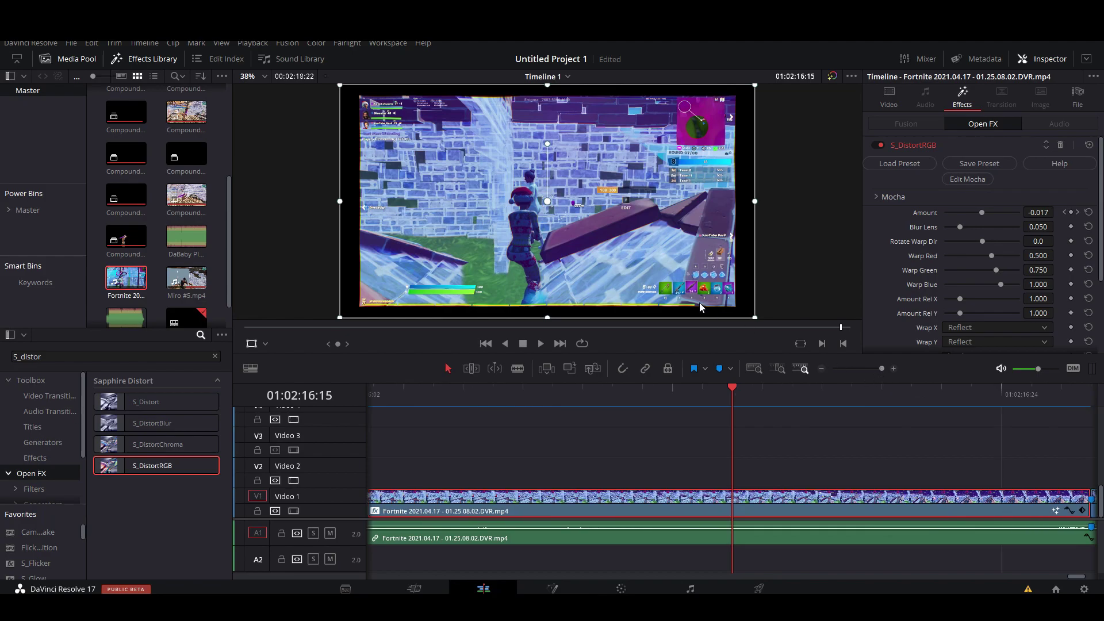
Cut a single frame at 01:02:15:38 out of the Video 1 clip and move it to Video 3 above the zoomed segment.
{"action": "left_click_drag", "start_coordinate": [728, 391], "coordinate": [673, 409]}
{"action": "left_click_drag", "start_coordinate": [865, 369], "coordinate": [870, 374]}
{"action": "left_click_drag", "start_coordinate": [726, 392], "coordinate": [626, 406]}
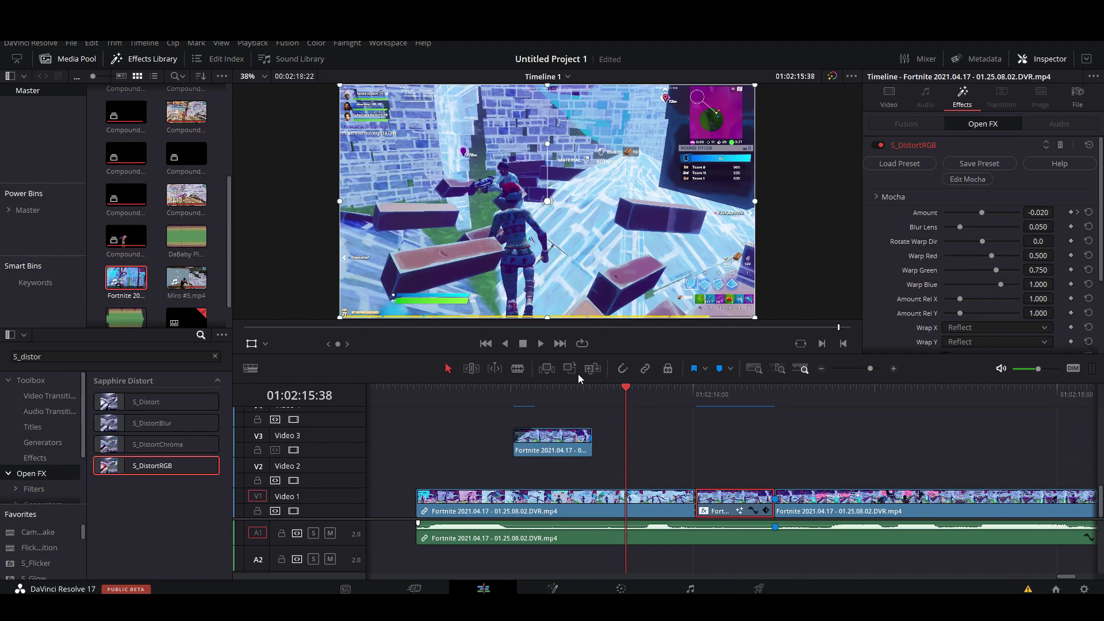
{"action": "left_click", "coordinate": [668, 500]}
{"action": "key", "text": "ctrl+b"}
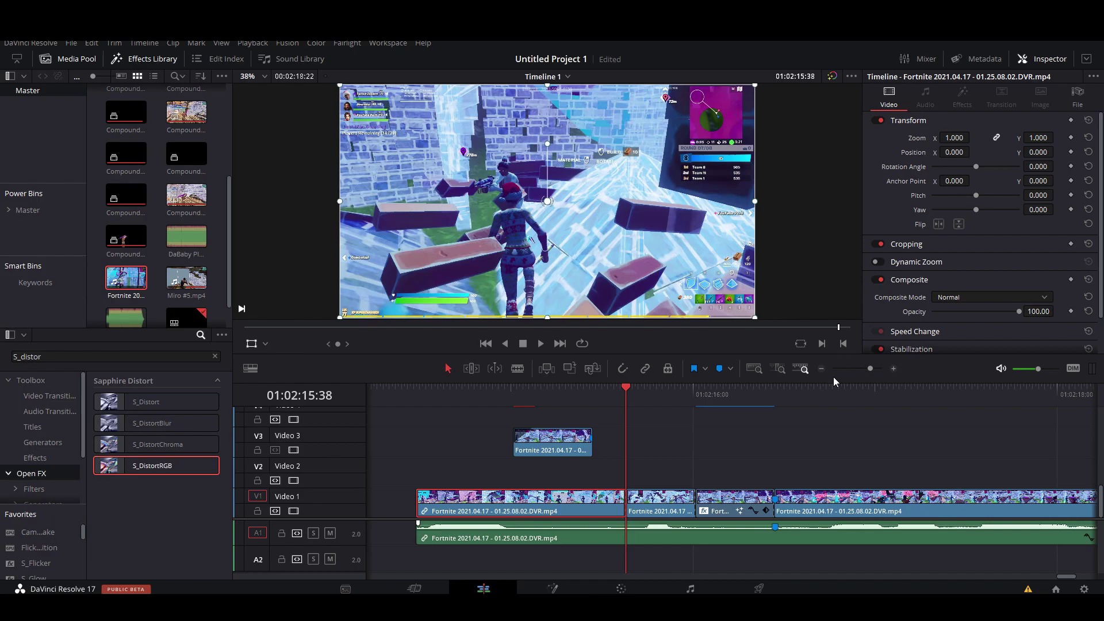
{"action": "key", "text": "Right"}
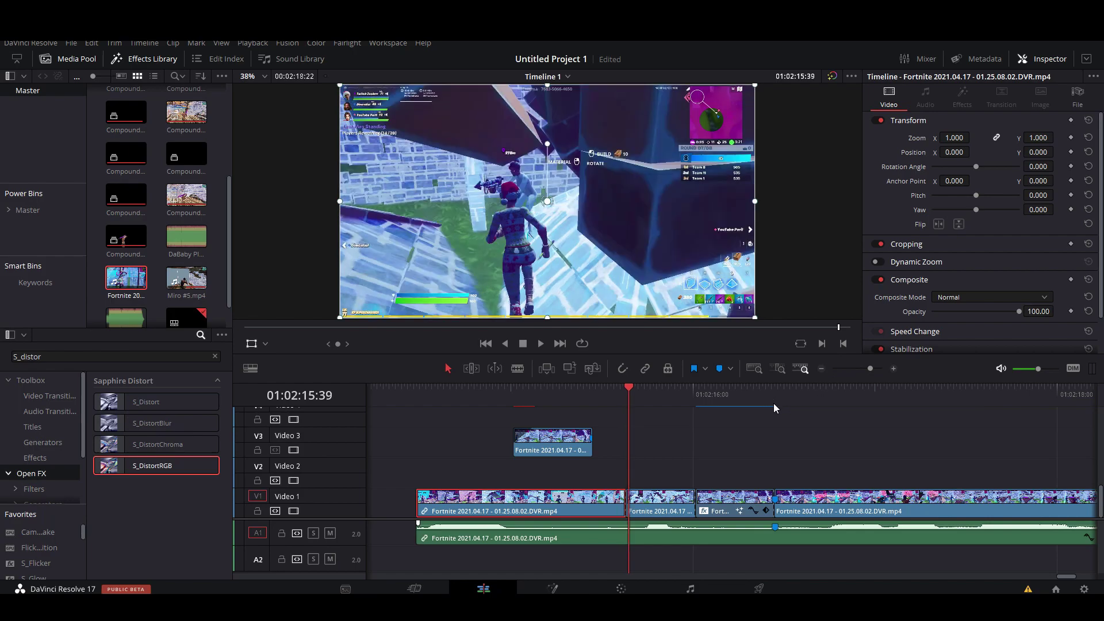
{"action": "left_click", "coordinate": [642, 500]}
{"action": "left_click", "coordinate": [628, 503]}
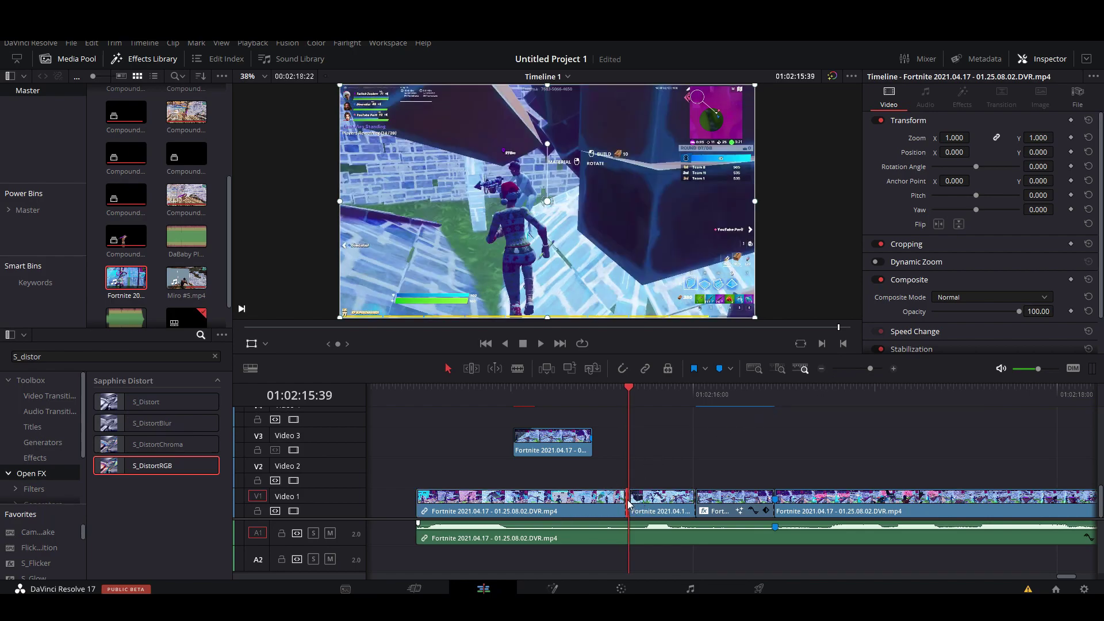
{"action": "left_click_drag", "start_coordinate": [628, 502], "coordinate": [716, 459]}
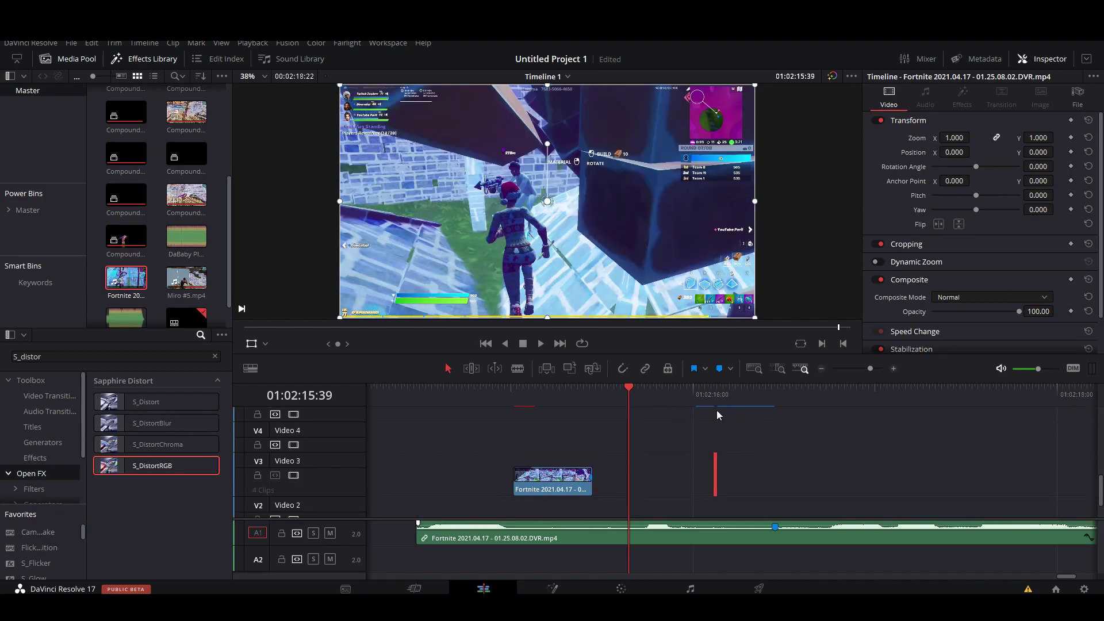
Apply Freeze Frame to the single-frame clip on Video 3 through its retime controls.
{"action": "left_click", "coordinate": [713, 396]}
{"action": "left_click_drag", "start_coordinate": [871, 372], "coordinate": [875, 370]}
{"action": "left_click", "coordinate": [747, 396]}
{"action": "left_click", "coordinate": [893, 368]}
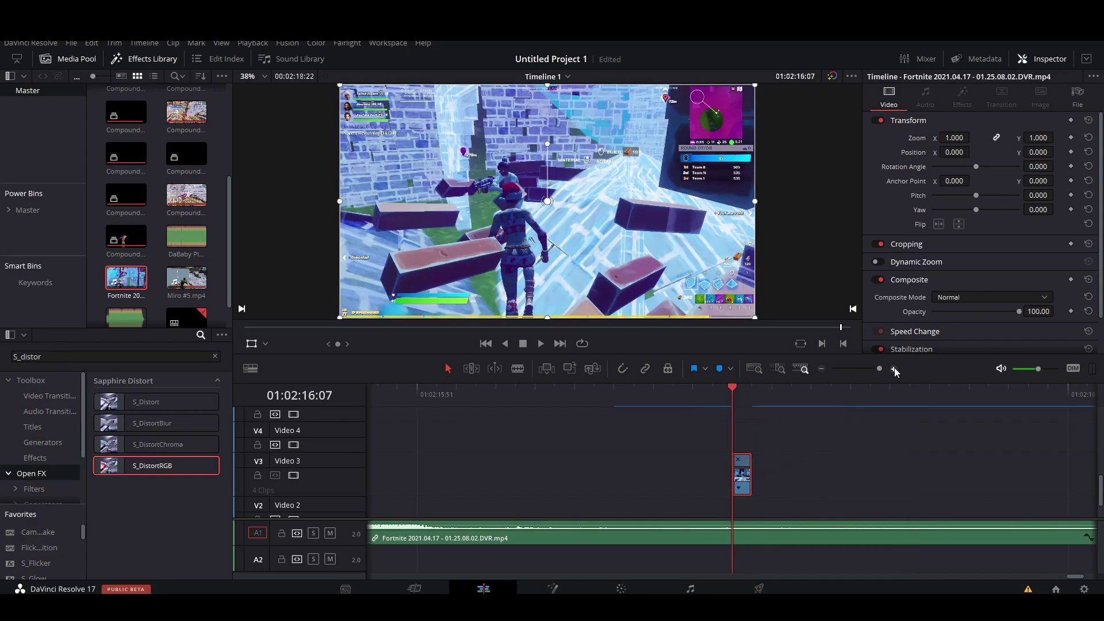
{"action": "left_click", "coordinate": [756, 489]}
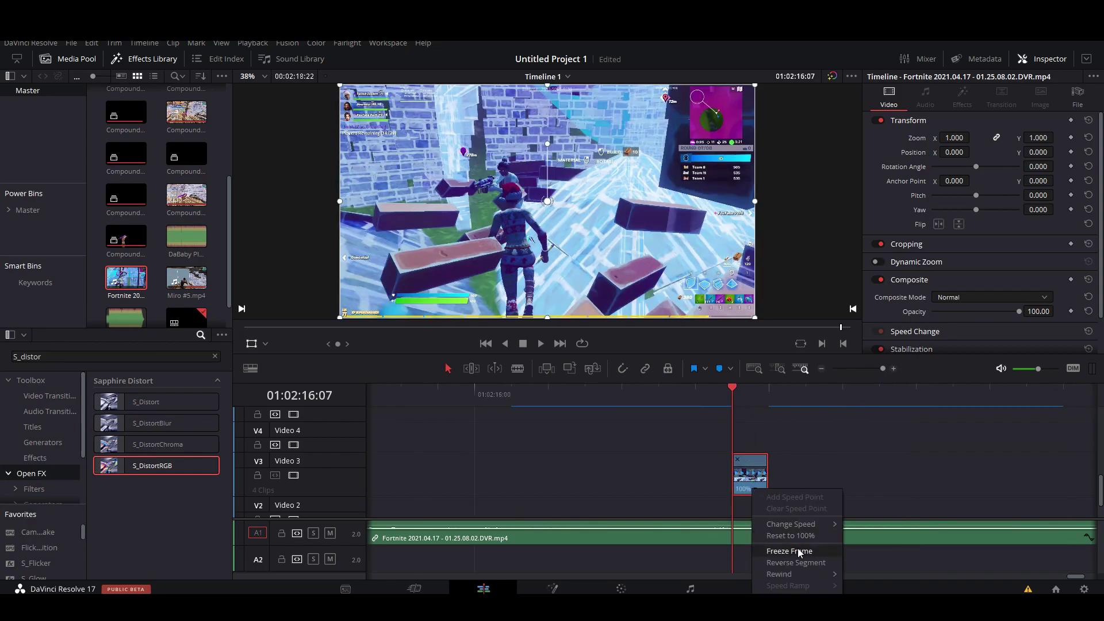
{"action": "left_click", "coordinate": [771, 551]}
Open the freeze-frame clip on the Color page at 01:02:16:16 and enable a curve window on node 01.
{"action": "left_click_drag", "start_coordinate": [882, 369], "coordinate": [868, 375]}
{"action": "left_click_drag", "start_coordinate": [750, 393], "coordinate": [745, 401]}
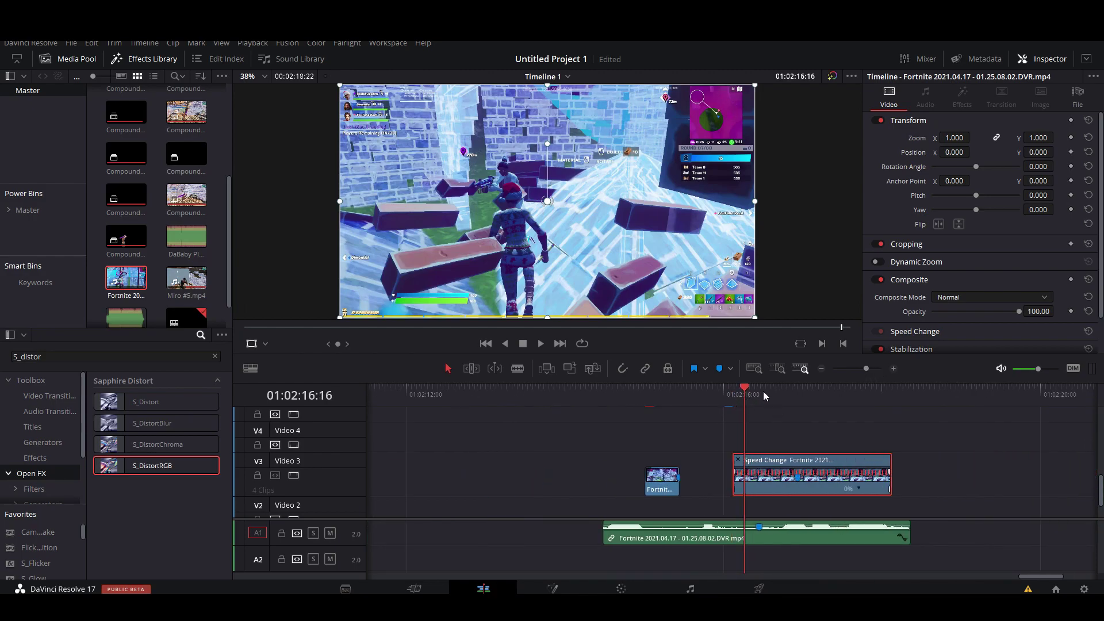
{"action": "left_click", "coordinate": [621, 589]}
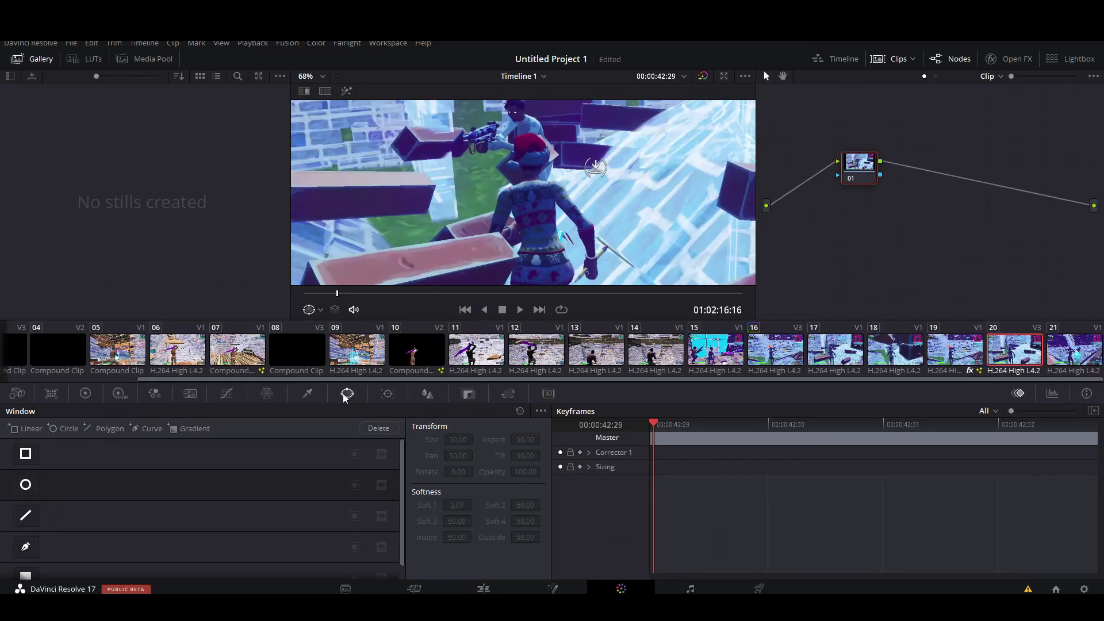
{"action": "left_click", "coordinate": [35, 551]}
{"action": "scroll", "coordinate": [569, 219], "scroll_direction": "up", "scroll_amount": 4}
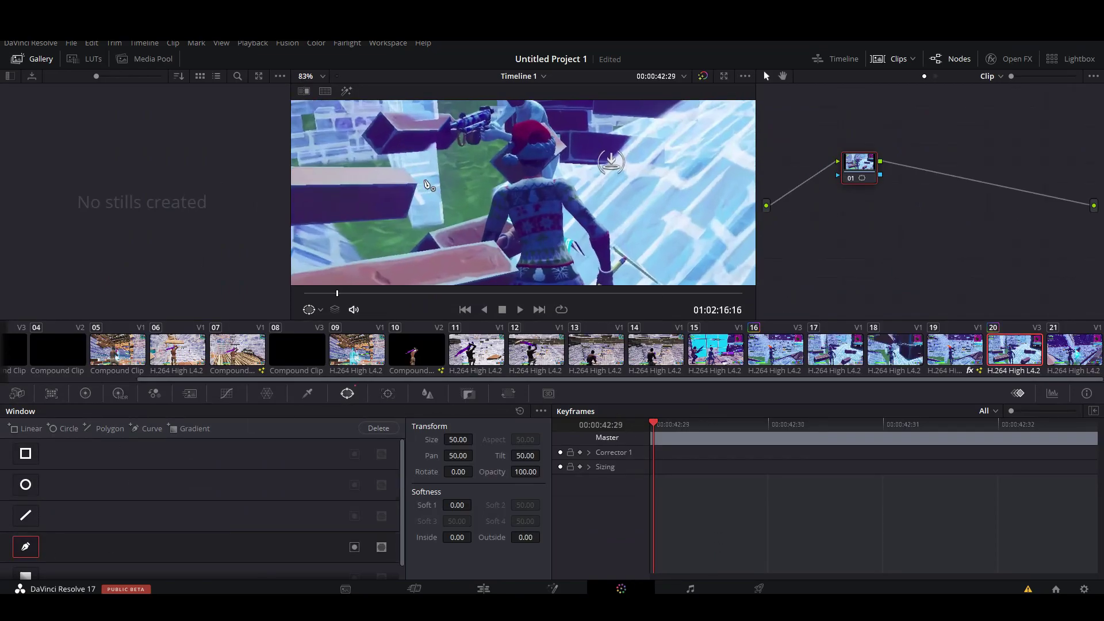
{"action": "scroll", "coordinate": [569, 220], "scroll_direction": "up", "scroll_amount": 5}
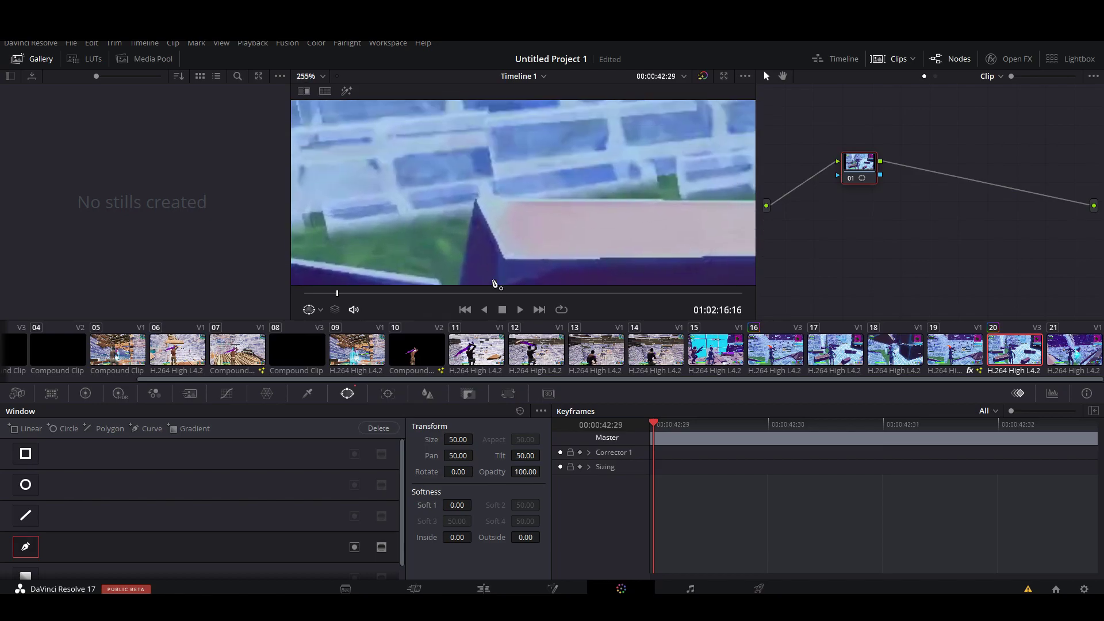
Trace the long pink-topped block beside the character corner by corner, close the curve mask, and nudge its starting point onto the edge.
{"action": "left_click", "coordinate": [478, 201]}
{"action": "left_click_drag", "start_coordinate": [520, 279], "coordinate": [540, 125]}
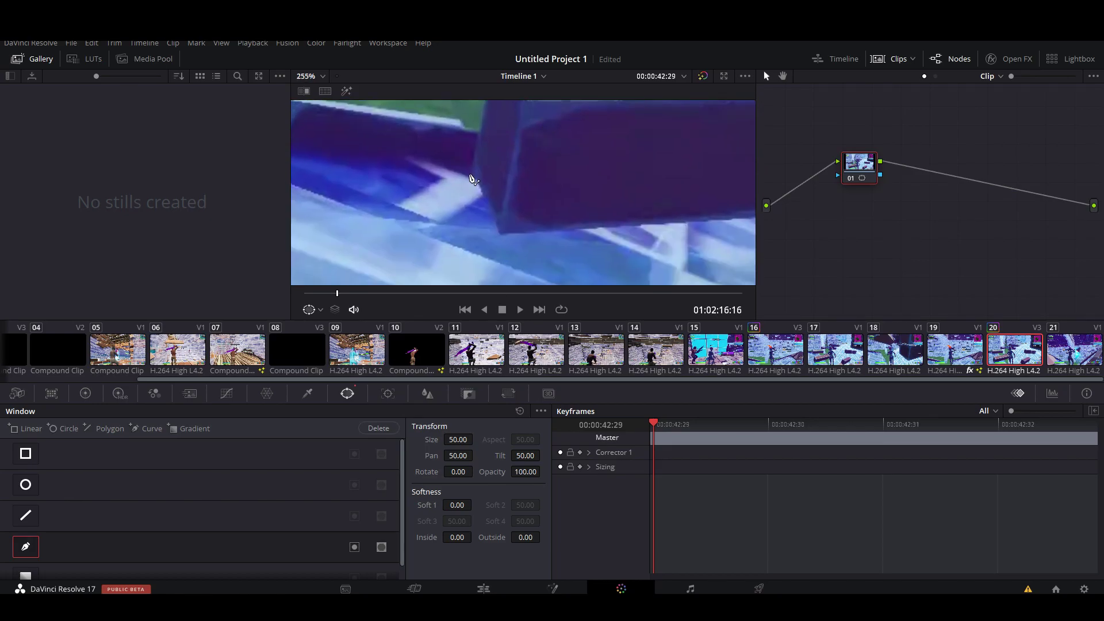
{"action": "left_click", "coordinate": [471, 168]}
{"action": "left_click_drag", "start_coordinate": [510, 240], "coordinate": [489, 177]}
{"action": "left_click", "coordinate": [479, 171]}
{"action": "left_click_drag", "start_coordinate": [560, 189], "coordinate": [391, 201]}
{"action": "left_click_drag", "start_coordinate": [621, 199], "coordinate": [386, 234]}
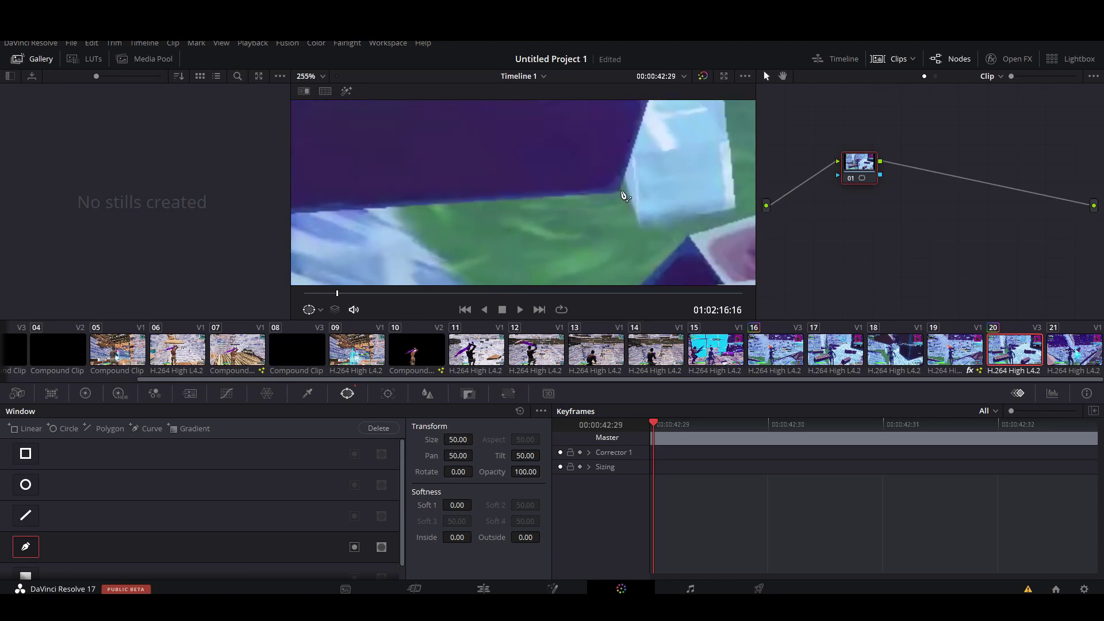
{"action": "left_click", "coordinate": [617, 184]}
{"action": "mouse_move", "coordinate": [618, 187]}
{"action": "left_mouse_down"}
{"action": "mouse_move", "coordinate": [529, 197]}
{"action": "mouse_move", "coordinate": [501, 180]}
{"action": "left_mouse_up"}
{"action": "left_click", "coordinate": [555, 208]}
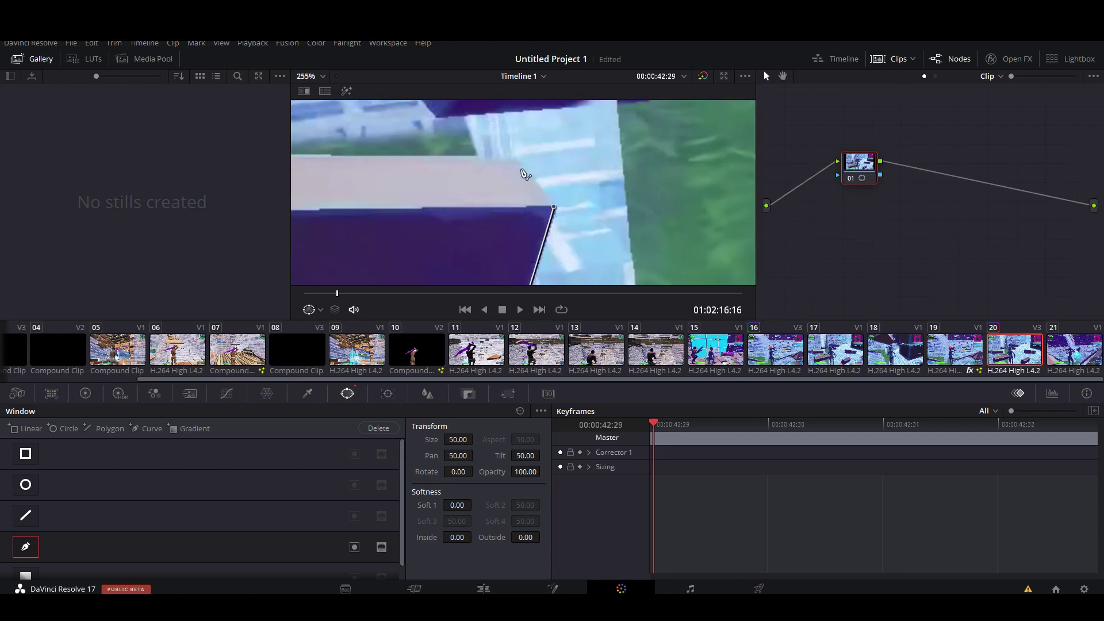
{"action": "left_click", "coordinate": [510, 158]}
{"action": "left_click_drag", "start_coordinate": [509, 162], "coordinate": [710, 174]}
{"action": "left_click_drag", "start_coordinate": [339, 188], "coordinate": [495, 191]}
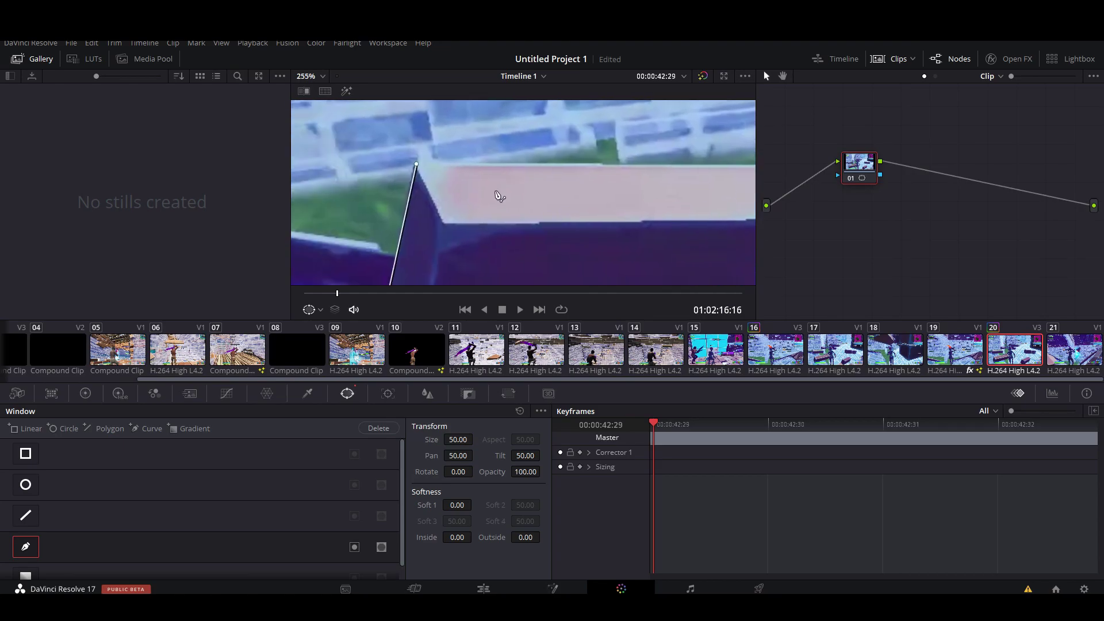
{"action": "left_click", "coordinate": [417, 166]}
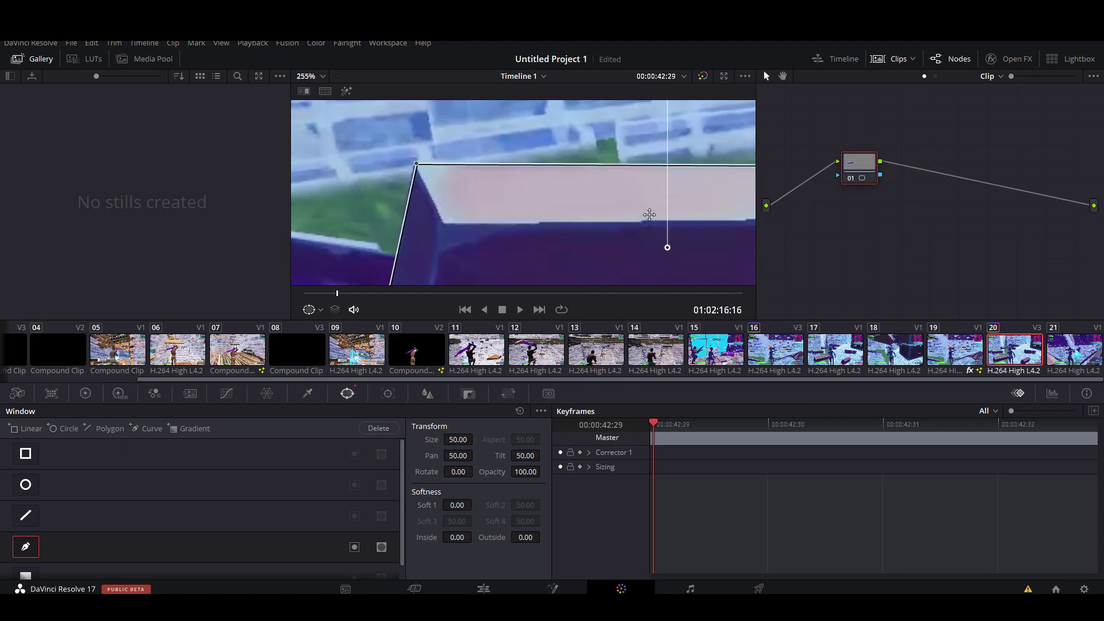
{"action": "mouse_move", "coordinate": [417, 165]}
{"action": "left_mouse_down"}
{"action": "mouse_move", "coordinate": [428, 181]}
{"action": "mouse_move", "coordinate": [419, 169]}
{"action": "left_mouse_up"}
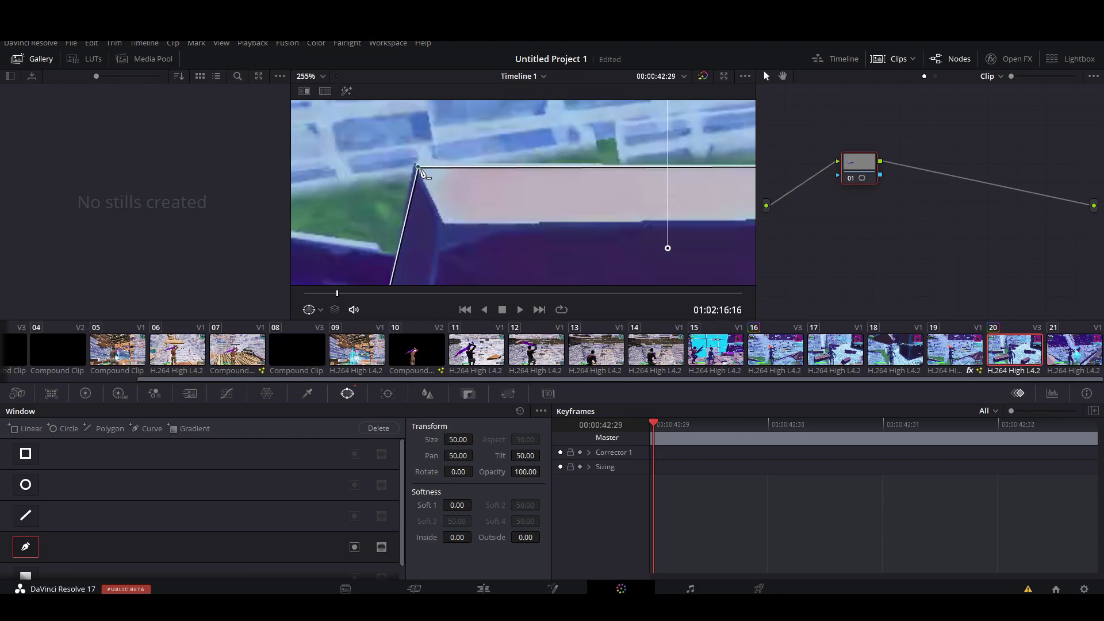
Tighten the block's curve mask by nudging its upper-right and lower-left corner points onto the block's edges.
{"action": "left_click_drag", "start_coordinate": [571, 214], "coordinate": [466, 226]}
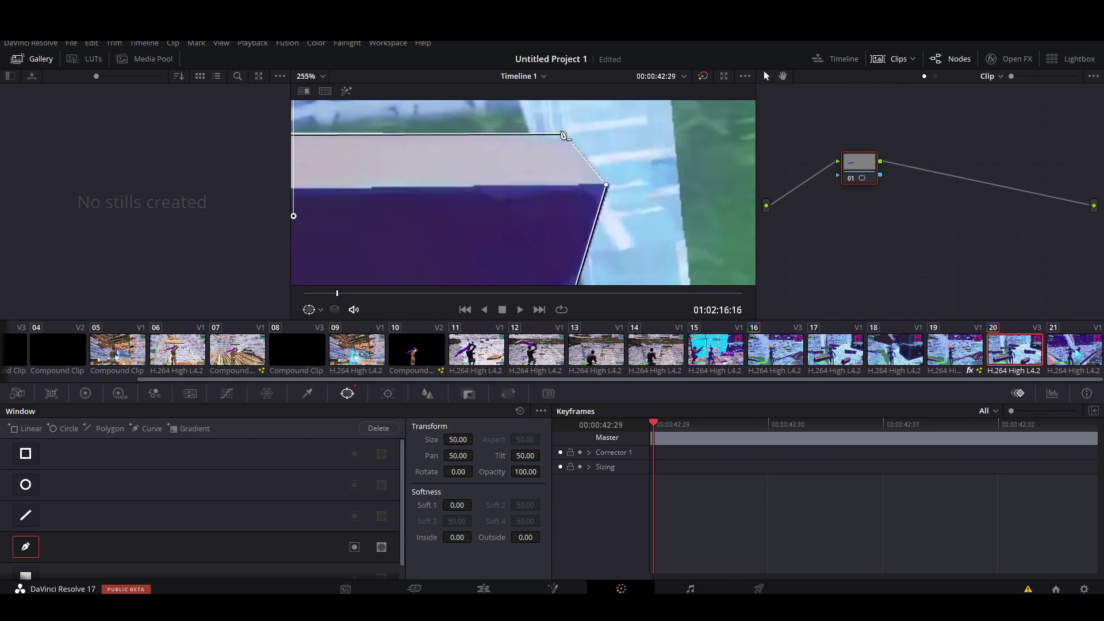
{"action": "left_click_drag", "start_coordinate": [568, 140], "coordinate": [547, 269]}
{"action": "scroll", "coordinate": [572, 148], "scroll_direction": "up", "scroll_amount": 5}
{"action": "left_click_drag", "start_coordinate": [562, 186], "coordinate": [545, 204]}
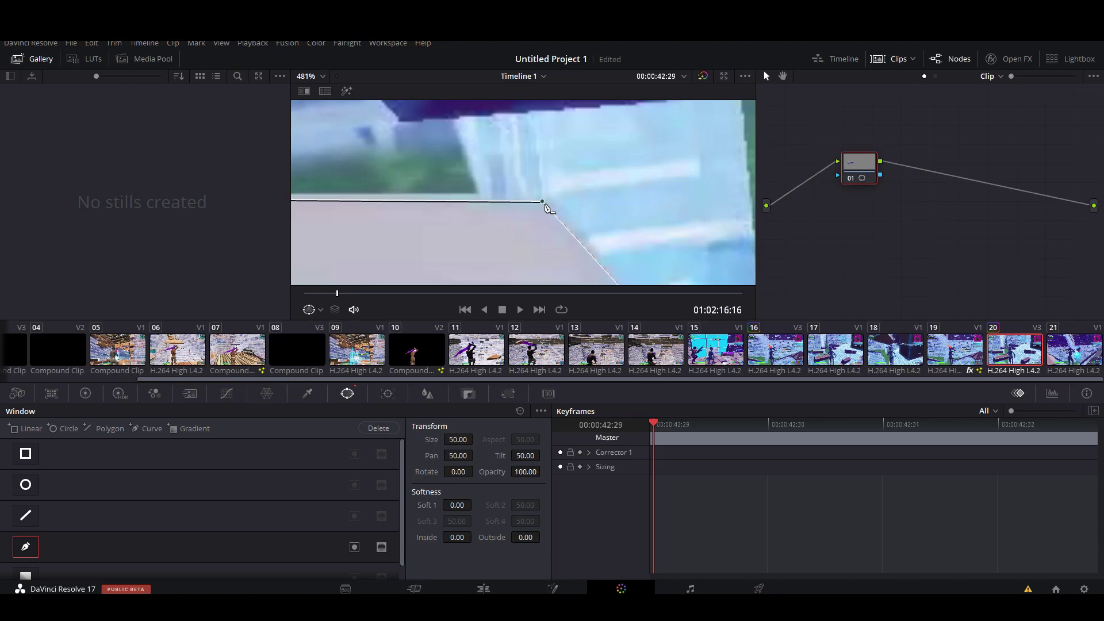
{"action": "left_click_drag", "start_coordinate": [599, 235], "coordinate": [582, 104]}
{"action": "left_click_drag", "start_coordinate": [509, 273], "coordinate": [587, 180]}
{"action": "left_click_drag", "start_coordinate": [476, 237], "coordinate": [663, 229]}
{"action": "left_click_drag", "start_coordinate": [403, 231], "coordinate": [546, 232]}
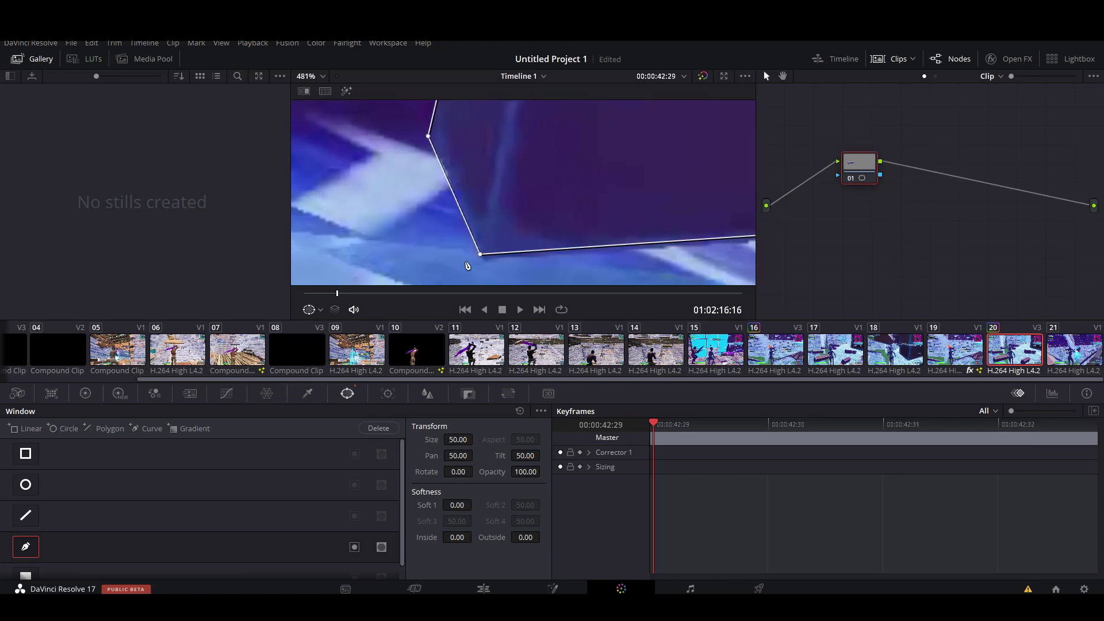
{"action": "left_click_drag", "start_coordinate": [481, 255], "coordinate": [491, 251]}
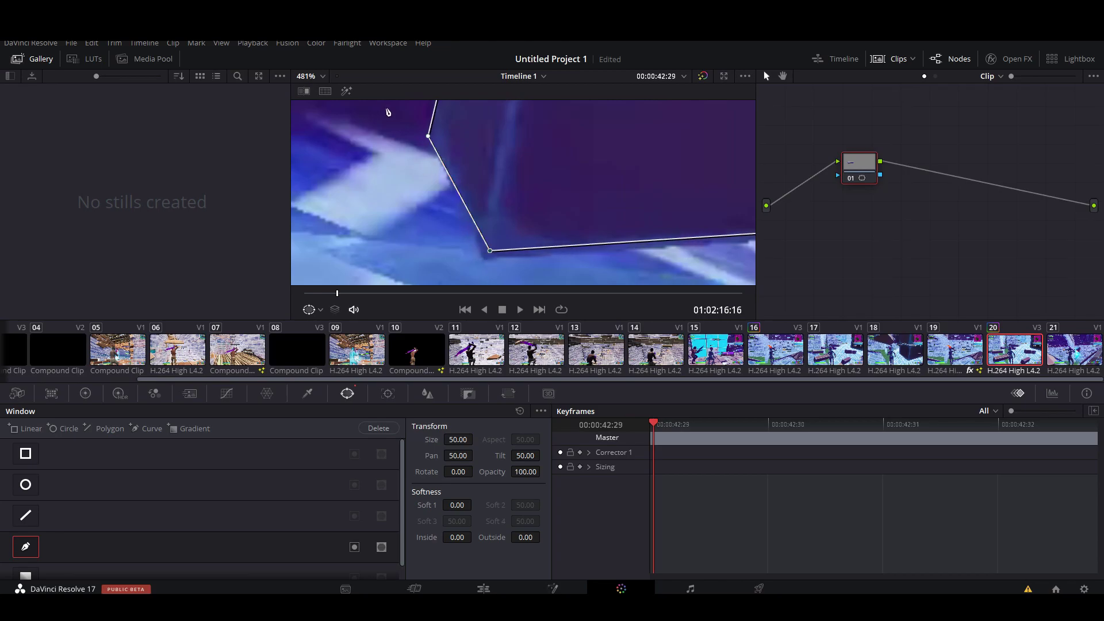
{"action": "left_click_drag", "start_coordinate": [430, 140], "coordinate": [436, 139]}
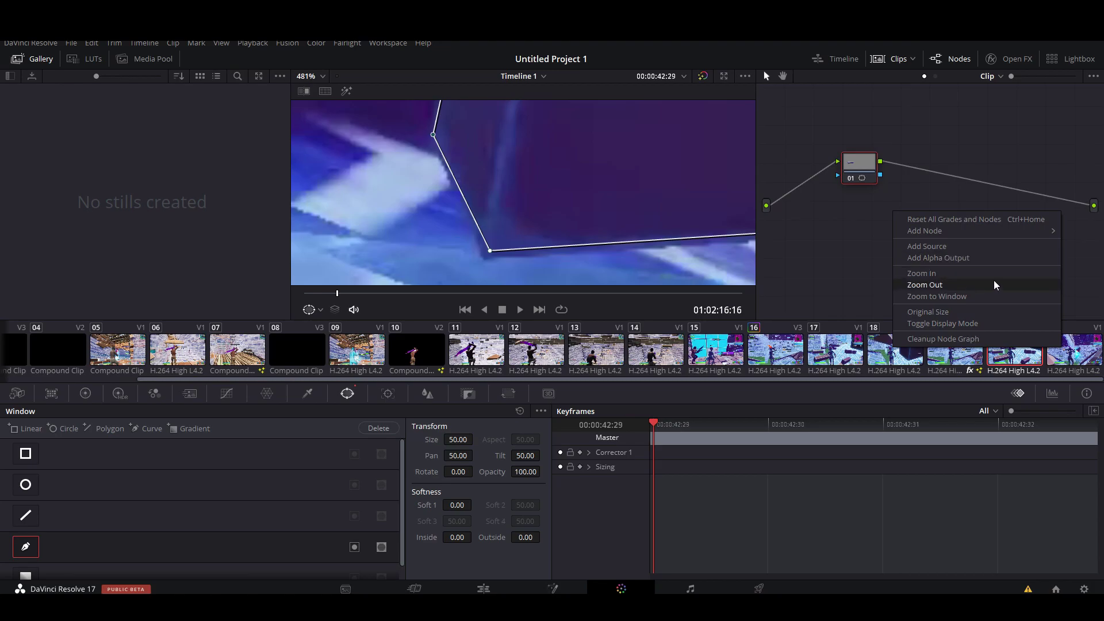
Add an alpha output to the node graph, connect node 01's alpha to it, and save the project.
{"action": "left_click", "coordinate": [962, 259]}
{"action": "left_click_drag", "start_coordinate": [881, 174], "coordinate": [1094, 226]}
{"action": "key", "text": "ctrl+s"}
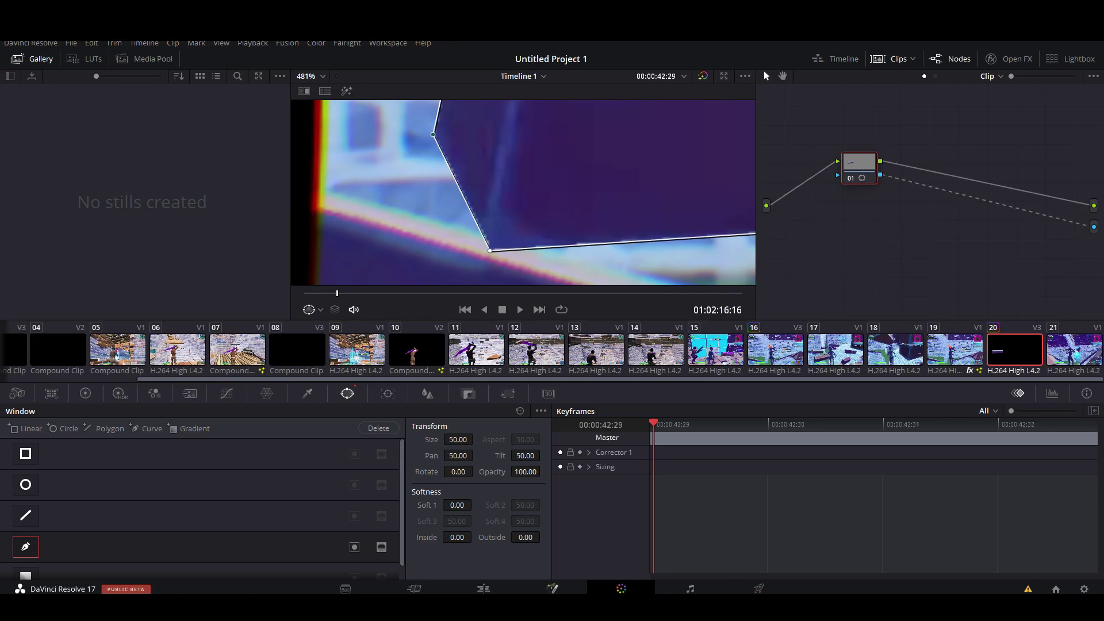
Return to the Edit page, go to 01:02:15:45, and examine the flying purple blocks in the frame up close.
{"action": "left_click", "coordinate": [483, 588]}
{"action": "left_click_drag", "start_coordinate": [753, 397], "coordinate": [704, 426]}
{"action": "scroll", "coordinate": [487, 137], "scroll_direction": "up", "scroll_amount": 5}
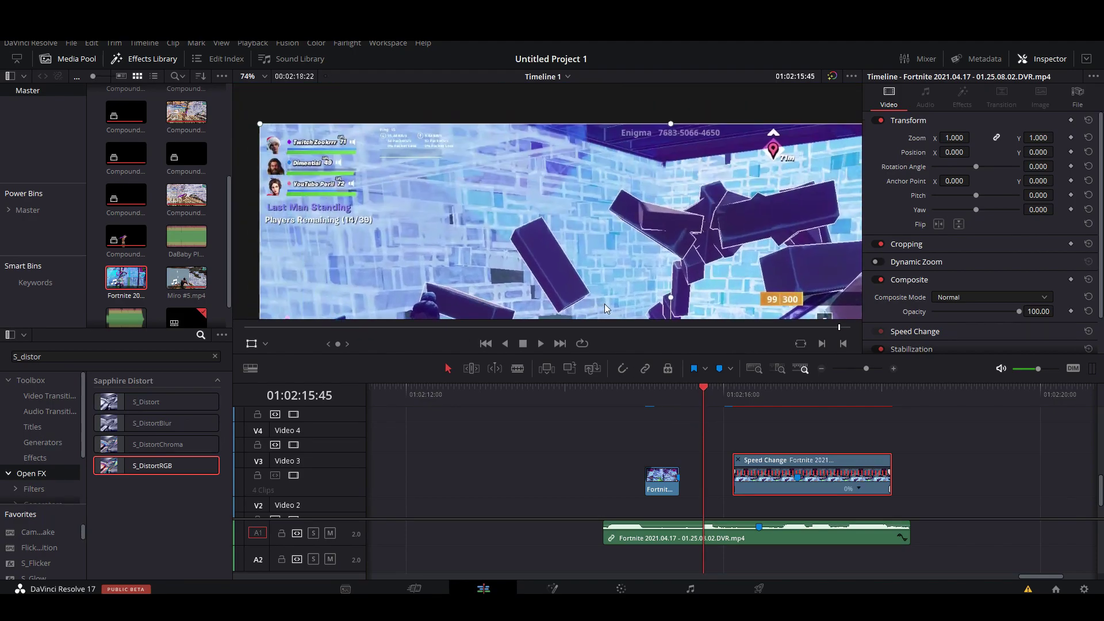
{"action": "left_click_drag", "start_coordinate": [602, 98], "coordinate": [570, 203]}
{"action": "left_click_drag", "start_coordinate": [529, 266], "coordinate": [472, 153]}
{"action": "left_click_drag", "start_coordinate": [526, 211], "coordinate": [554, 140]}
{"action": "scroll", "coordinate": [528, 223], "scroll_direction": "down", "scroll_amount": 5}
{"action": "left_click_drag", "start_coordinate": [527, 223], "coordinate": [740, 367]}
{"action": "left_click_drag", "start_coordinate": [588, 256], "coordinate": [629, 217]}
{"action": "scroll", "coordinate": [563, 212], "scroll_direction": "up", "scroll_amount": 4}
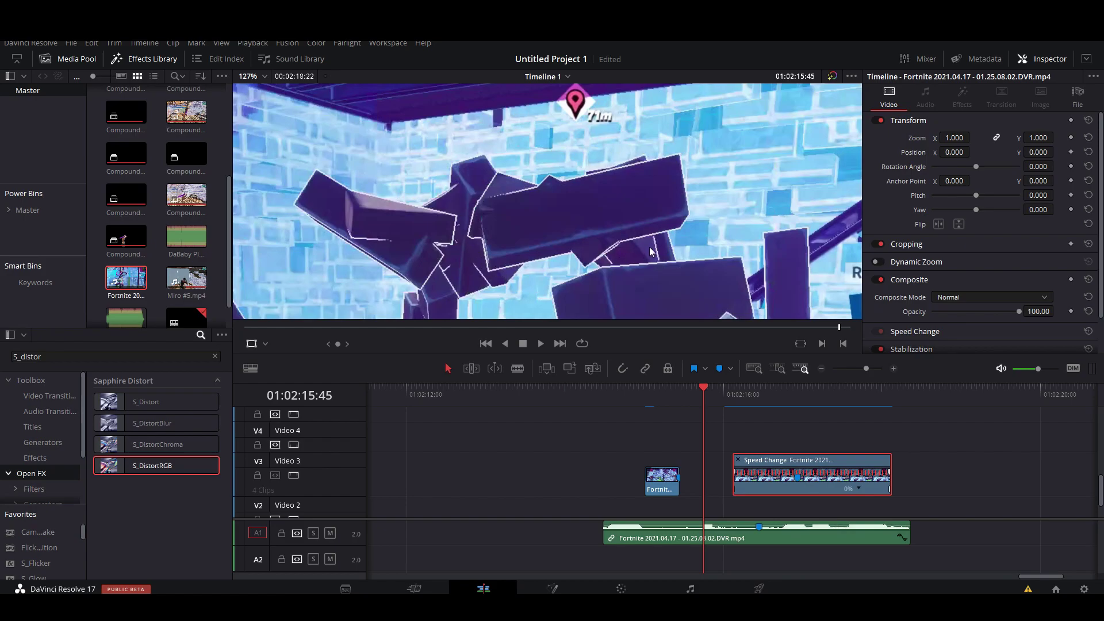
{"action": "scroll", "coordinate": [622, 152], "scroll_direction": "down", "scroll_amount": 7}
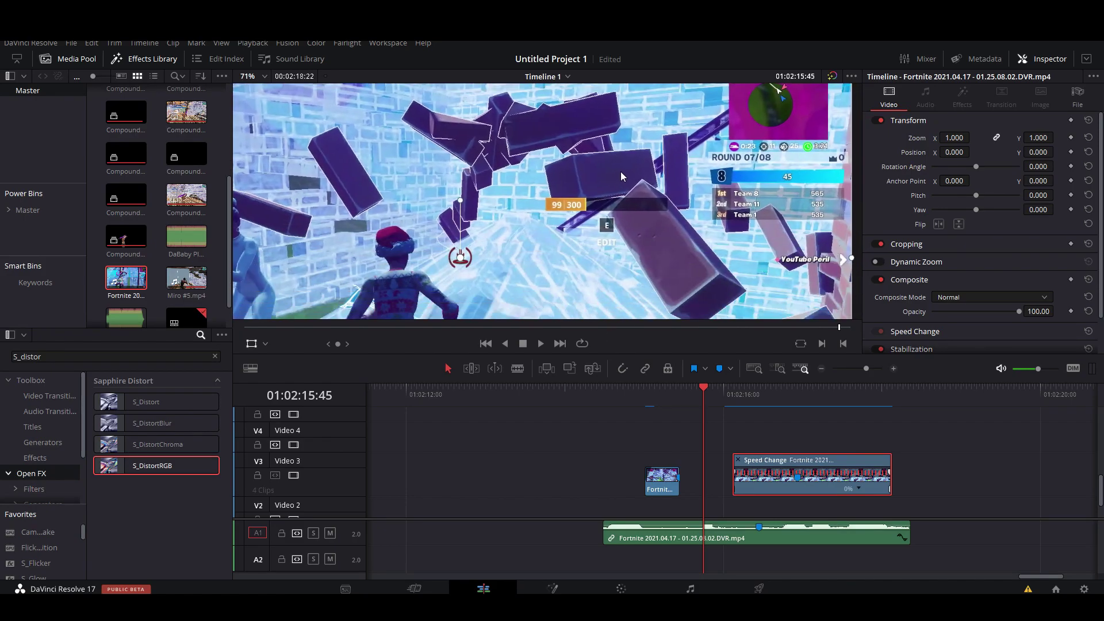
{"action": "scroll", "coordinate": [668, 172], "scroll_direction": "down", "scroll_amount": 3}
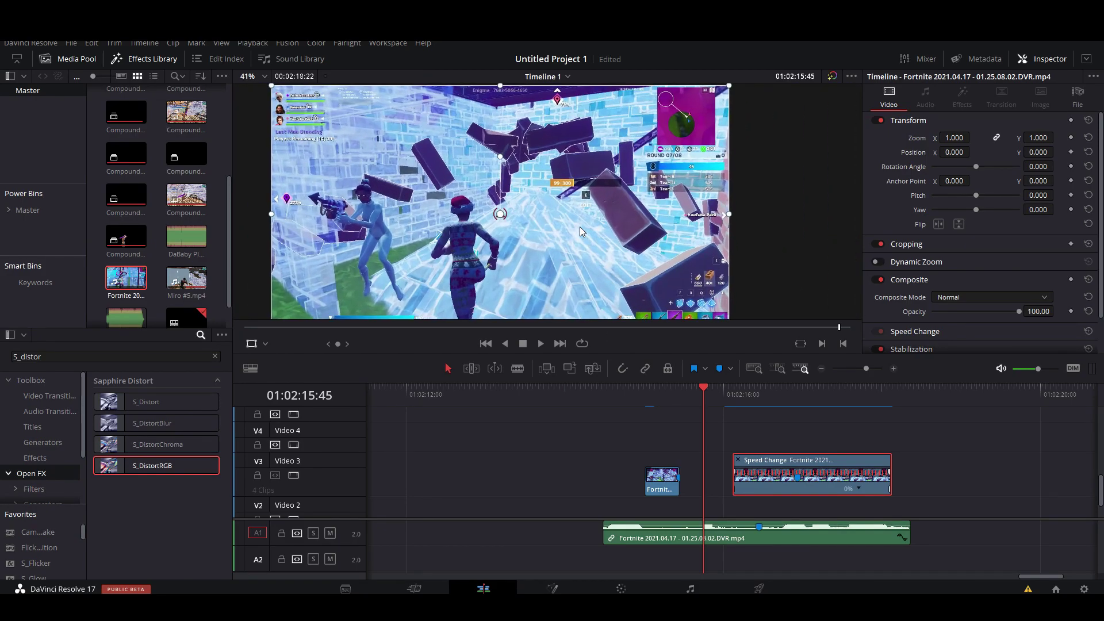
Play the earlier zoom-out segment from about 01:00:37 and scrub through it to 01:00:39:08.
{"action": "left_click_drag", "start_coordinate": [865, 368], "coordinate": [853, 370]}
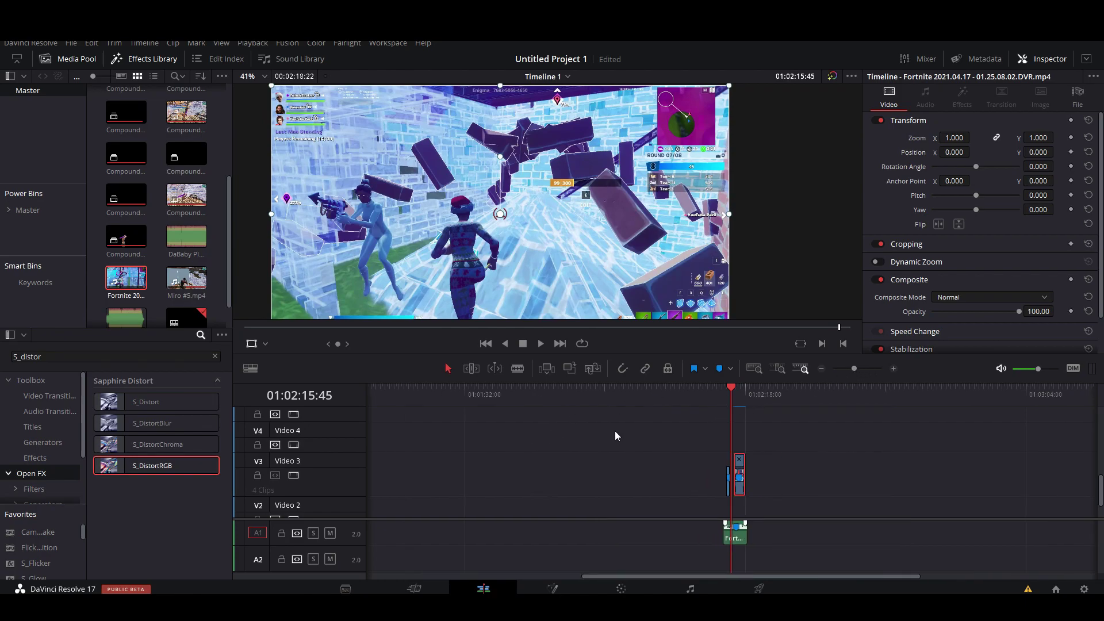
{"action": "scroll", "coordinate": [627, 435], "scroll_direction": "left", "scroll_amount": 7}
{"action": "key", "text": "space"}
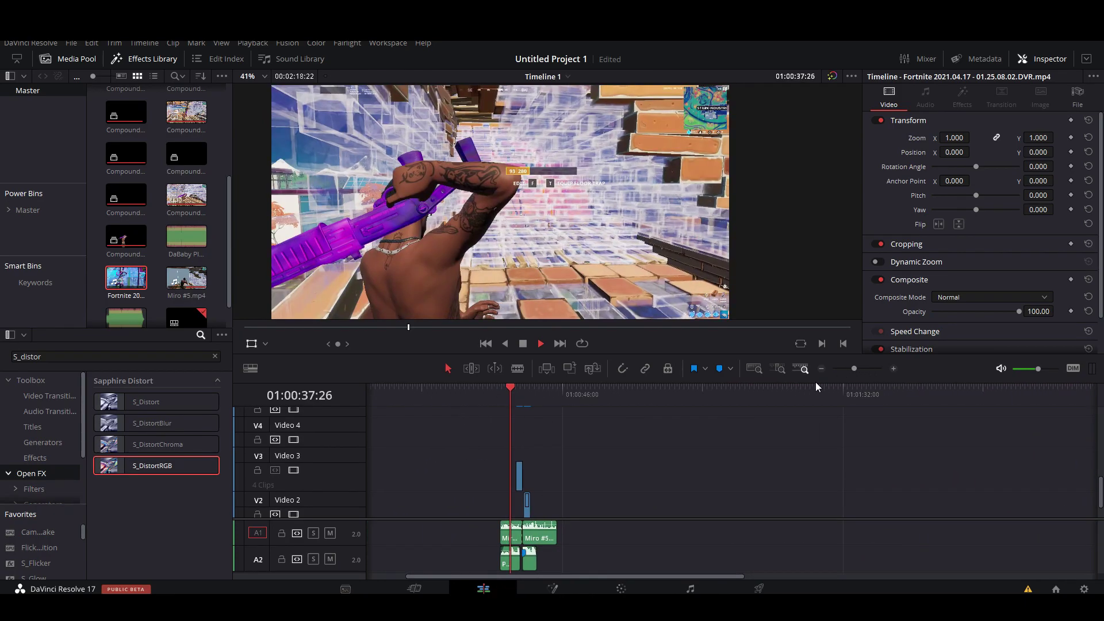
{"action": "left_click_drag", "start_coordinate": [855, 368], "coordinate": [872, 368]}
{"action": "left_click", "coordinate": [738, 397]}
{"action": "left_click_drag", "start_coordinate": [739, 401], "coordinate": [858, 435]}
Move Compound Clip 10 on Video 3 to the empty stretch around 01:00:30 and preview its floating blocks on their own.
{"action": "left_click_drag", "start_coordinate": [824, 476], "coordinate": [581, 470]}
{"action": "left_click_drag", "start_coordinate": [872, 368], "coordinate": [860, 371]}
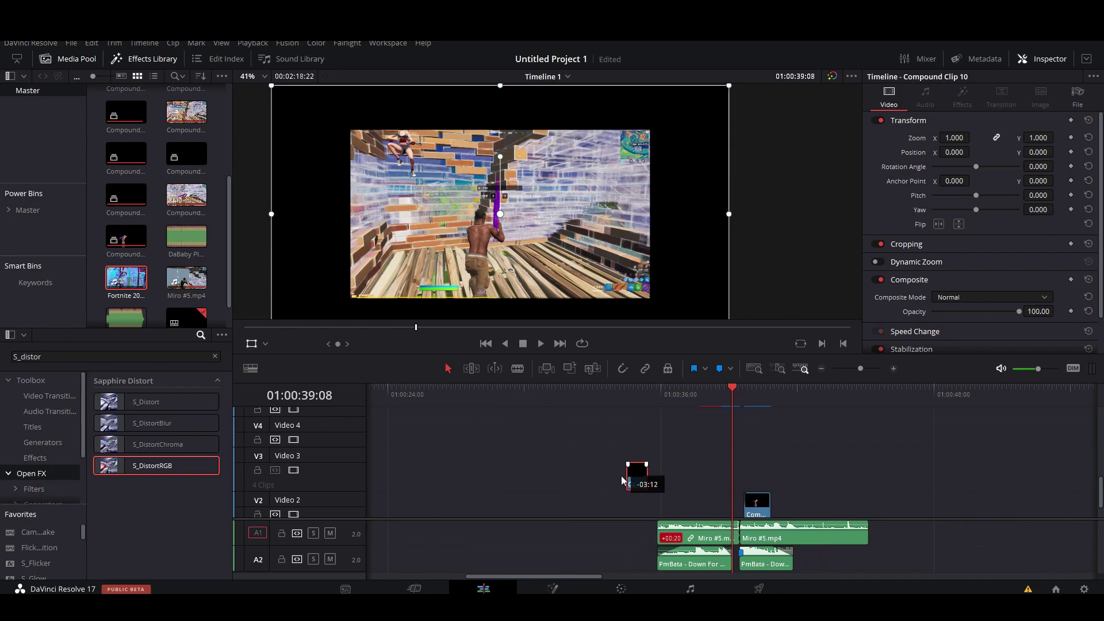
{"action": "left_click", "coordinate": [520, 394]}
{"action": "key", "text": "space"}
{"action": "key", "text": "space"}
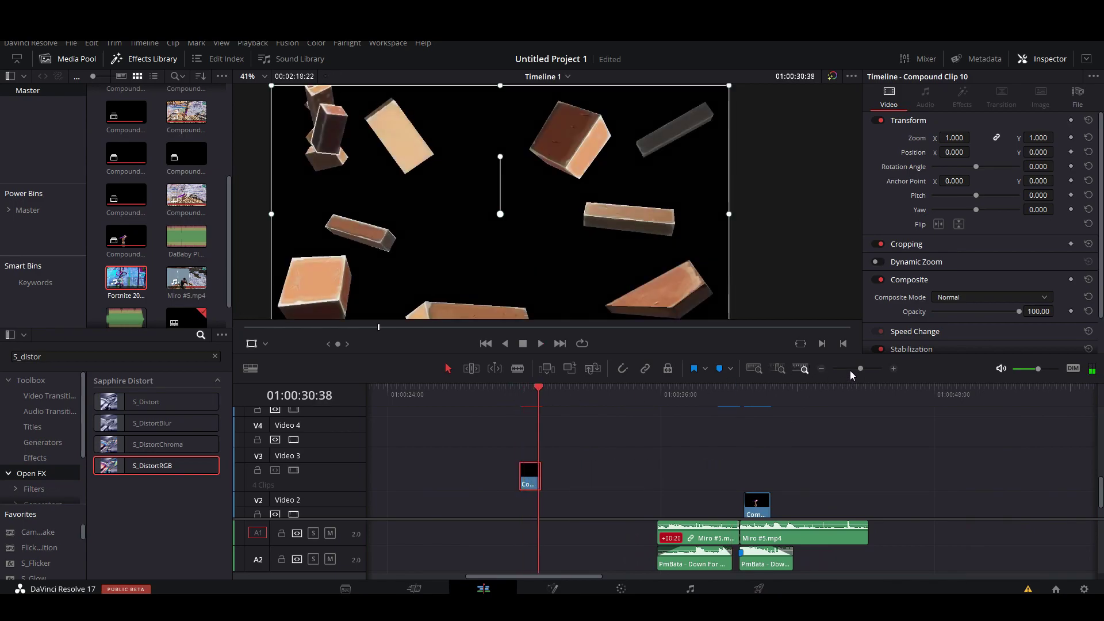
{"action": "left_click_drag", "start_coordinate": [861, 369], "coordinate": [867, 369]}
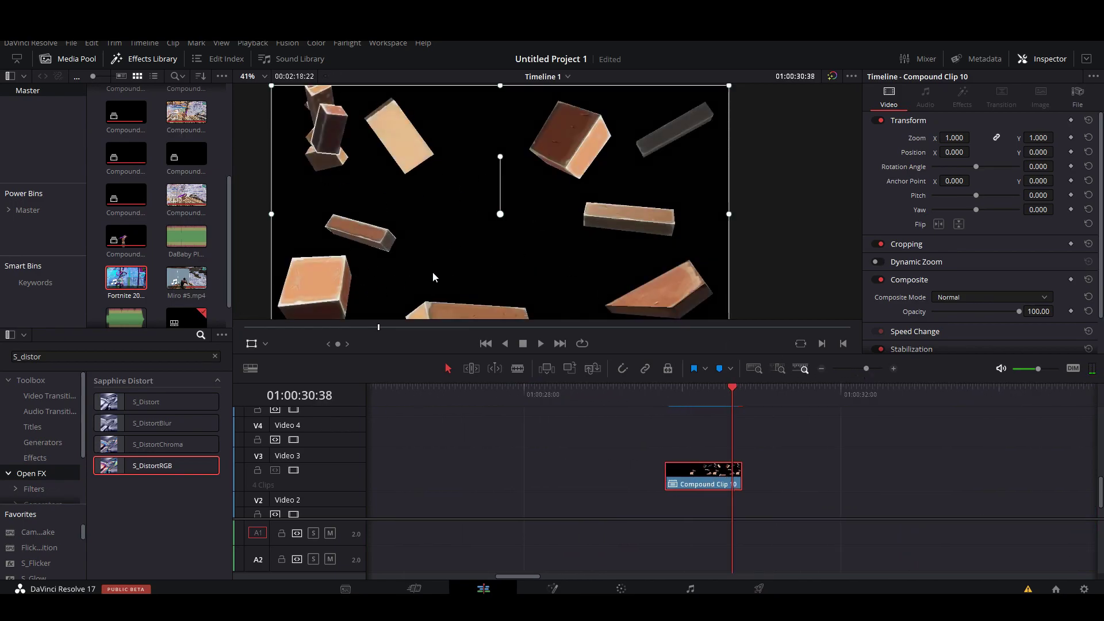
{"action": "mouse_move", "coordinate": [866, 372]}
{"action": "left_mouse_down"}
{"action": "mouse_move", "coordinate": [854, 369]}
{"action": "mouse_move", "coordinate": [869, 370]}
{"action": "left_mouse_up"}
{"action": "left_click", "coordinate": [660, 398]}
Move the masked freeze-frame clip on Video 3 into the empty timeline area past the gameplay, around 01:02:20.
{"action": "scroll", "coordinate": [705, 492], "scroll_direction": "right", "scroll_amount": 10}
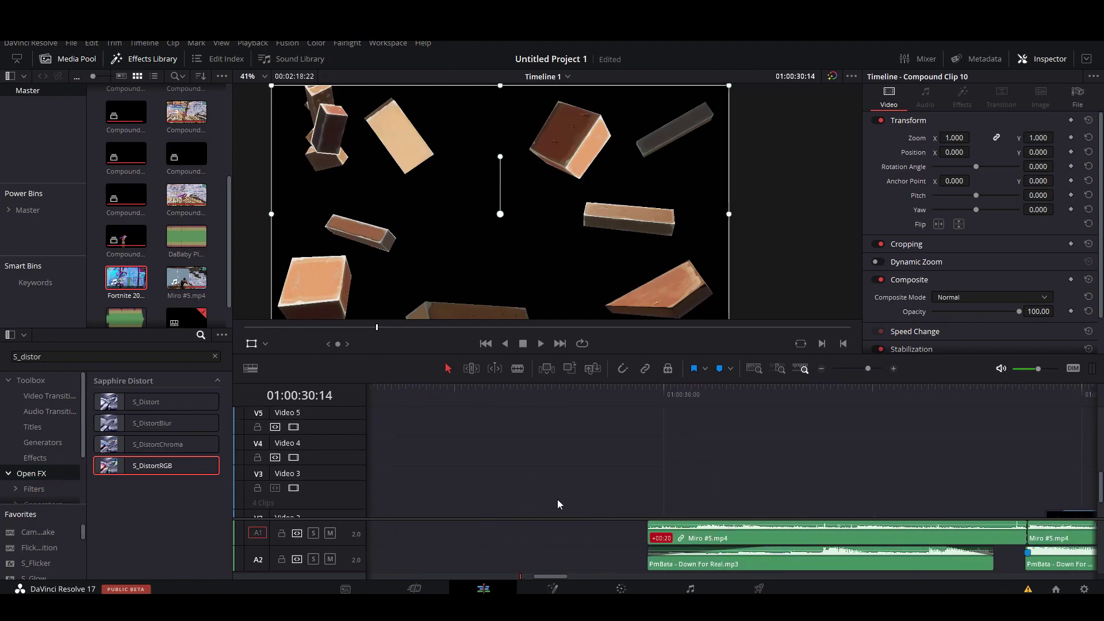
{"action": "scroll", "coordinate": [677, 468], "scroll_direction": "down", "scroll_amount": 2}
{"action": "scroll", "coordinate": [801, 481], "scroll_direction": "right", "scroll_amount": 10}
{"action": "scroll", "coordinate": [759, 445], "scroll_direction": "up", "scroll_amount": 1}
{"action": "scroll", "coordinate": [759, 444], "scroll_direction": "up", "scroll_amount": 1}
{"action": "scroll", "coordinate": [575, 426], "scroll_direction": "right", "scroll_amount": 10}
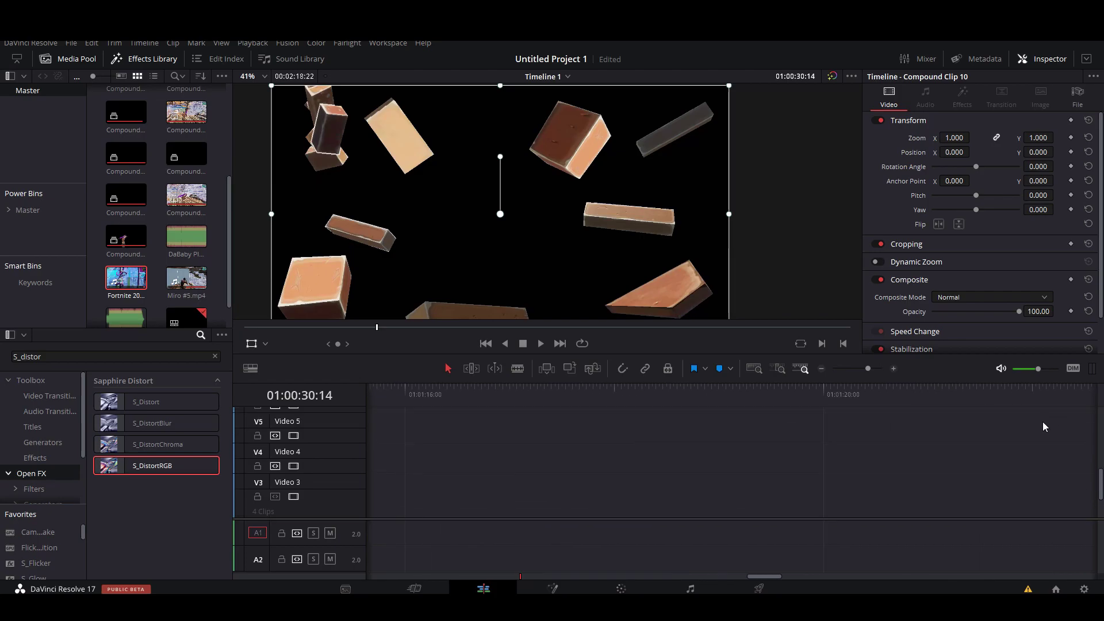
{"action": "left_click_drag", "start_coordinate": [867, 368], "coordinate": [855, 368]}
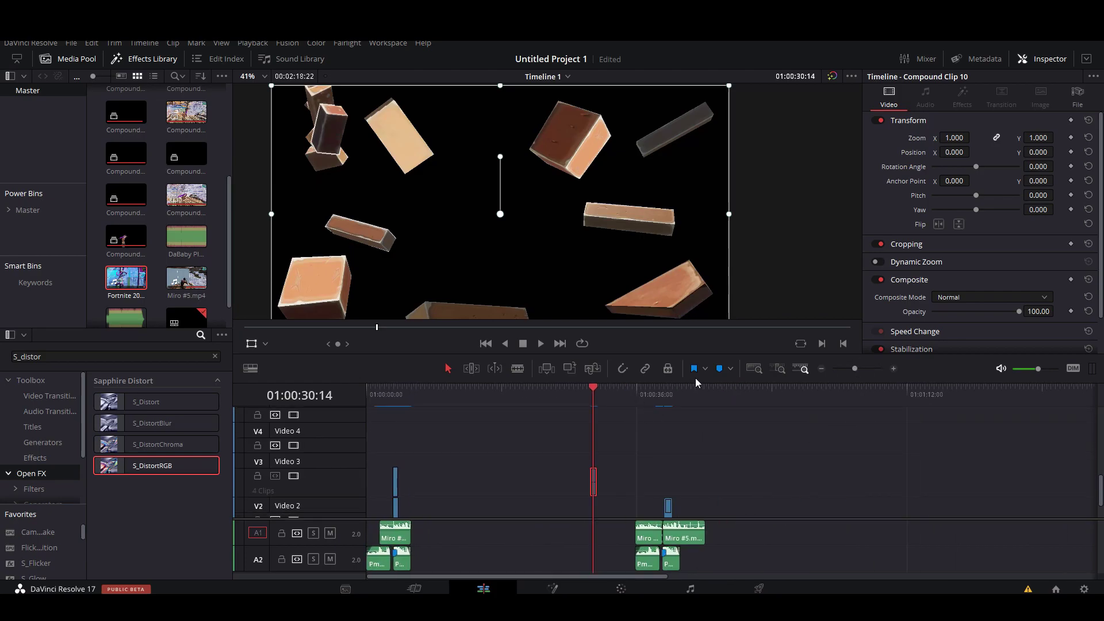
{"action": "left_click", "coordinate": [671, 394]}
{"action": "left_click_drag", "start_coordinate": [937, 445], "coordinate": [426, 412]}
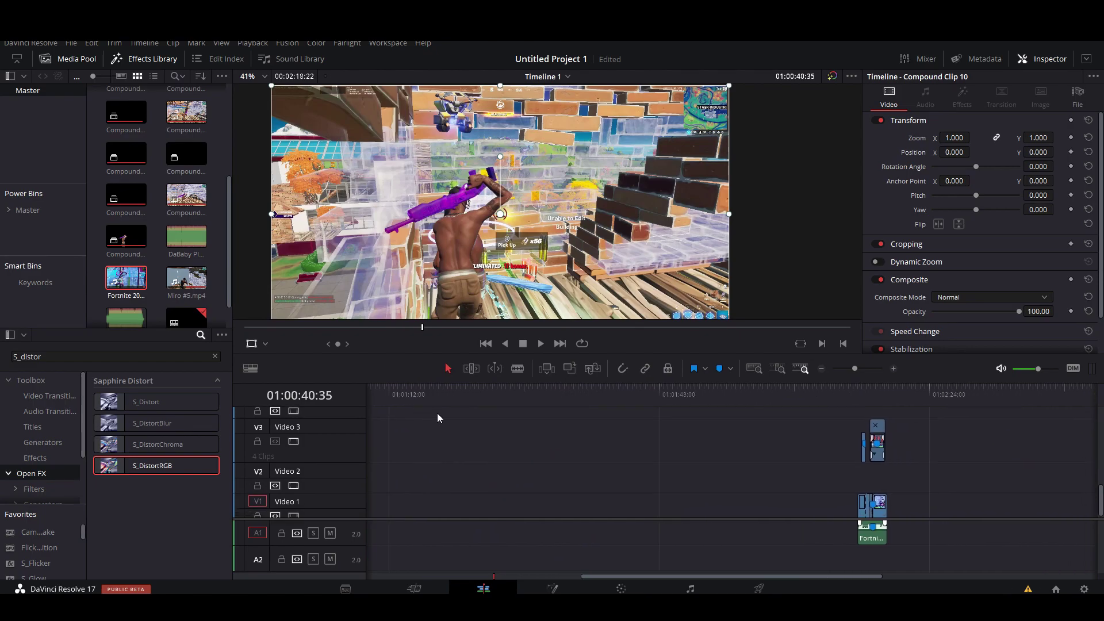
{"action": "left_click", "coordinate": [872, 403]}
{"action": "left_click_drag", "start_coordinate": [856, 368], "coordinate": [867, 371]}
{"action": "mouse_move", "coordinate": [856, 439]}
{"action": "left_mouse_down"}
{"action": "mouse_move", "coordinate": [1066, 439]}
{"action": "mouse_move", "coordinate": [800, 443]}
{"action": "mouse_move", "coordinate": [854, 443]}
{"action": "left_mouse_up"}
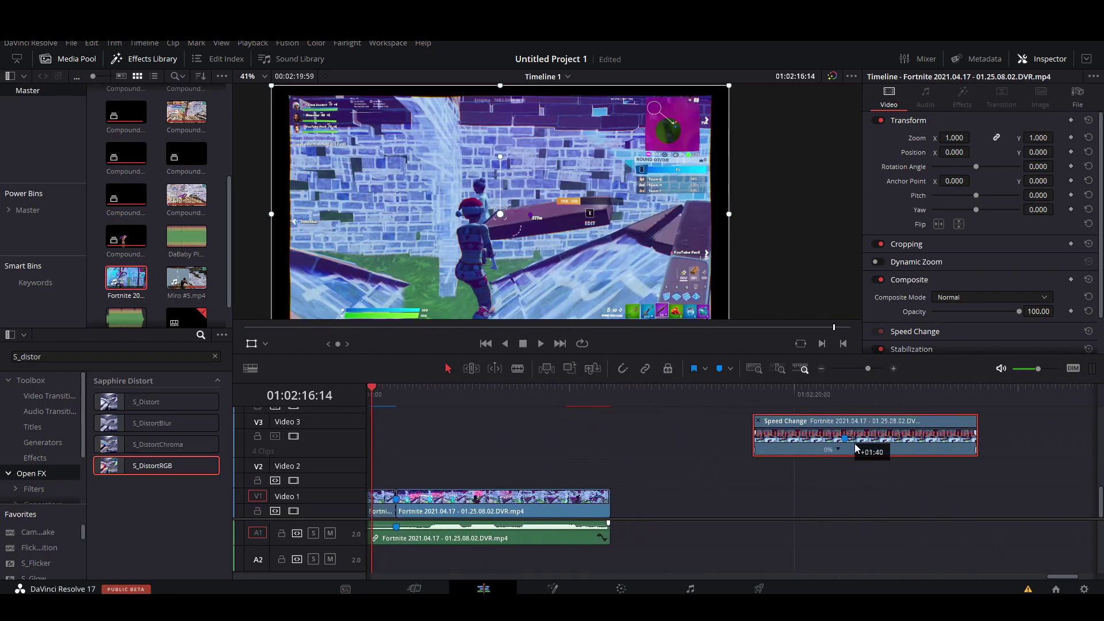
Duplicate the masked block clip so that copies are stacked on Video 1 through Video 6, and go to 01:02:20:23.
{"action": "left_click_drag", "start_coordinate": [840, 498], "coordinate": [834, 453]}
{"action": "left_click_drag", "start_coordinate": [1029, 467], "coordinate": [813, 435]}
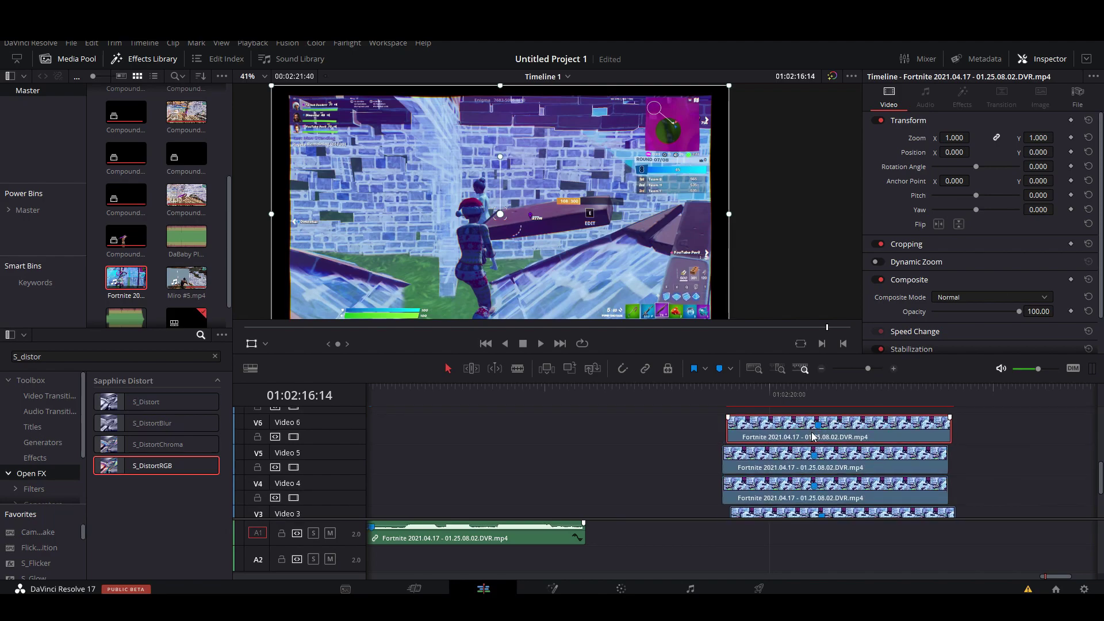
{"action": "scroll", "coordinate": [1012, 488], "scroll_direction": "down", "scroll_amount": 3}
{"action": "left_click_drag", "start_coordinate": [909, 426], "coordinate": [918, 444]}
{"action": "left_click_drag", "start_coordinate": [805, 395], "coordinate": [823, 425]}
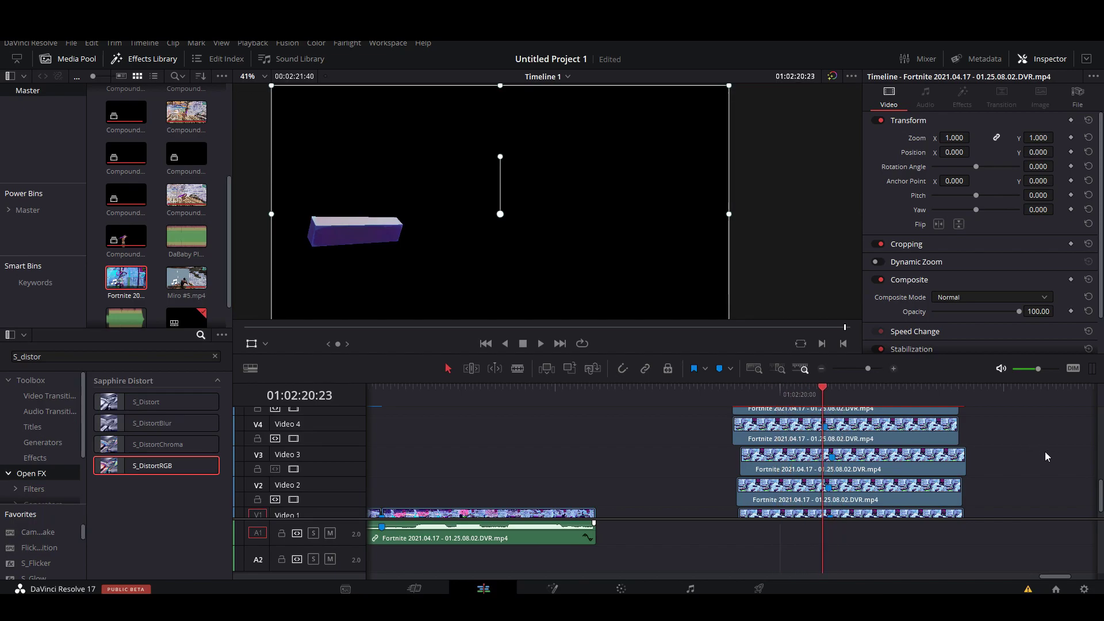
Give the Video 6 block zoom 0.580, position 219/262, rotation 202.650, and the Video 5 block position 780/-202, rotation 7.150, pitch -0.010, yaw -0.050.
{"action": "scroll", "coordinate": [862, 460], "scroll_direction": "up", "scroll_amount": 2}
{"action": "left_click", "coordinate": [876, 467]}
{"action": "left_click_drag", "start_coordinate": [958, 136], "coordinate": [1055, 151]}
{"action": "left_click_drag", "start_coordinate": [980, 166], "coordinate": [1038, 158]}
{"action": "left_click", "coordinate": [816, 492]}
{"action": "left_click_drag", "start_coordinate": [961, 157], "coordinate": [974, 223]}
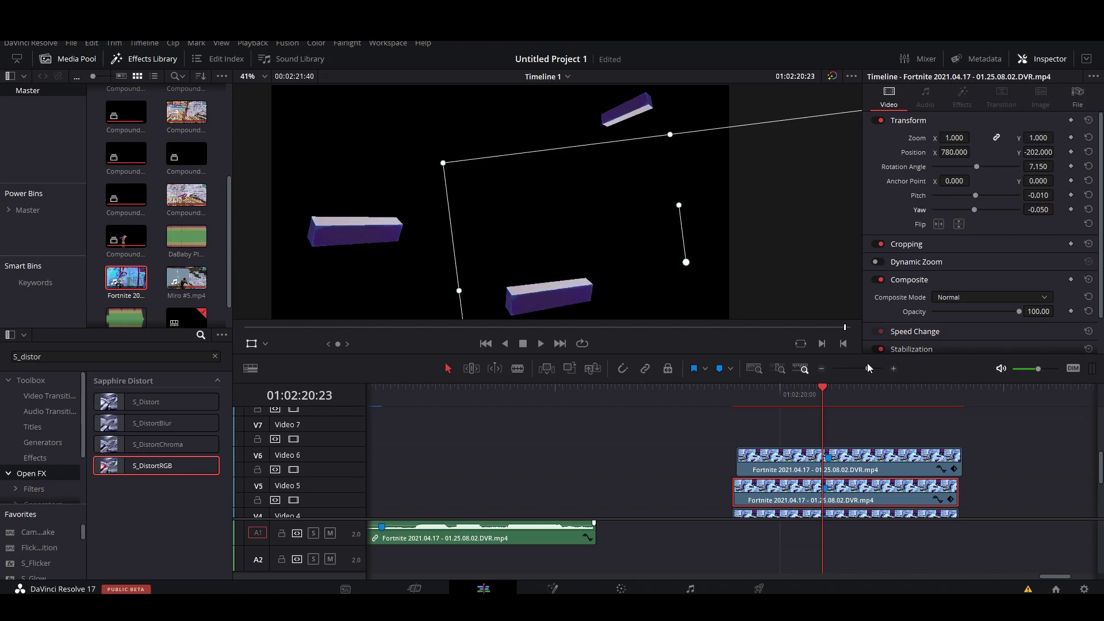
Turn on snapping and align the starts of all six stacked block copies at 01:02:20:14.
{"action": "left_click_drag", "start_coordinate": [821, 389], "coordinate": [813, 412]}
{"action": "left_click_drag", "start_coordinate": [742, 429], "coordinate": [730, 418]}
{"action": "left_click", "coordinate": [778, 461]}
{"action": "left_click_drag", "start_coordinate": [768, 467], "coordinate": [999, 484]}
{"action": "scroll", "coordinate": [925, 510], "scroll_direction": "down", "scroll_amount": 3}
{"action": "left_click_drag", "start_coordinate": [892, 420], "coordinate": [966, 421]}
{"action": "left_click_drag", "start_coordinate": [910, 453], "coordinate": [972, 453]}
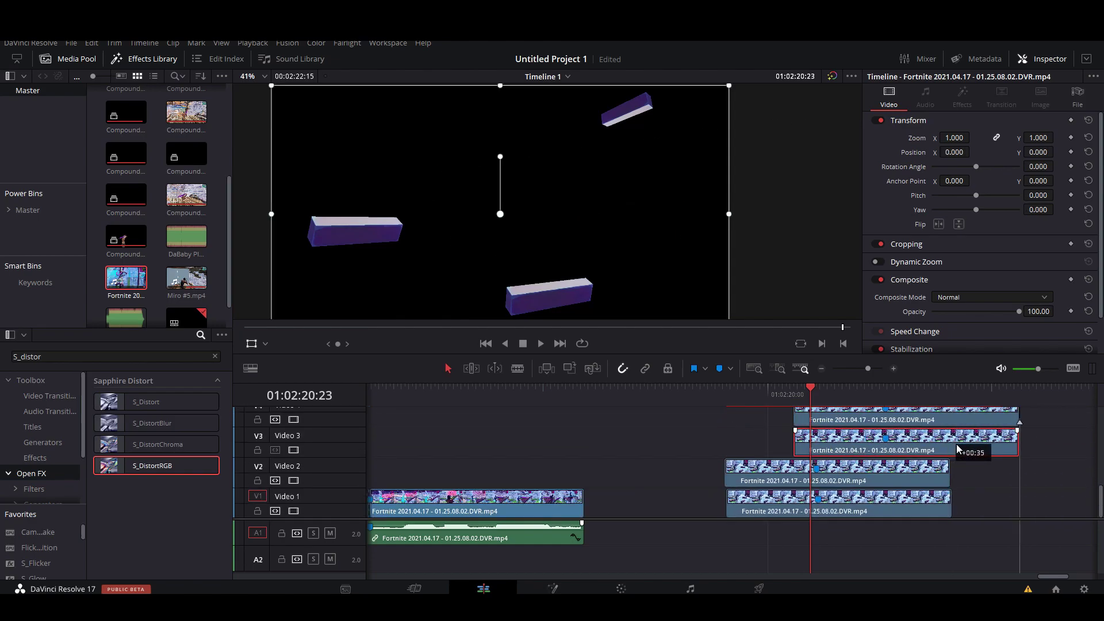
{"action": "left_click_drag", "start_coordinate": [869, 480], "coordinate": [938, 481]}
{"action": "left_click", "coordinate": [875, 508]}
{"action": "left_click_drag", "start_coordinate": [875, 509], "coordinate": [943, 505]}
{"action": "scroll", "coordinate": [1052, 491], "scroll_direction": "up", "scroll_amount": 5}
{"action": "left_click_drag", "start_coordinate": [787, 392], "coordinate": [773, 392]}
{"action": "scroll", "coordinate": [858, 432], "scroll_direction": "down", "scroll_amount": 5}
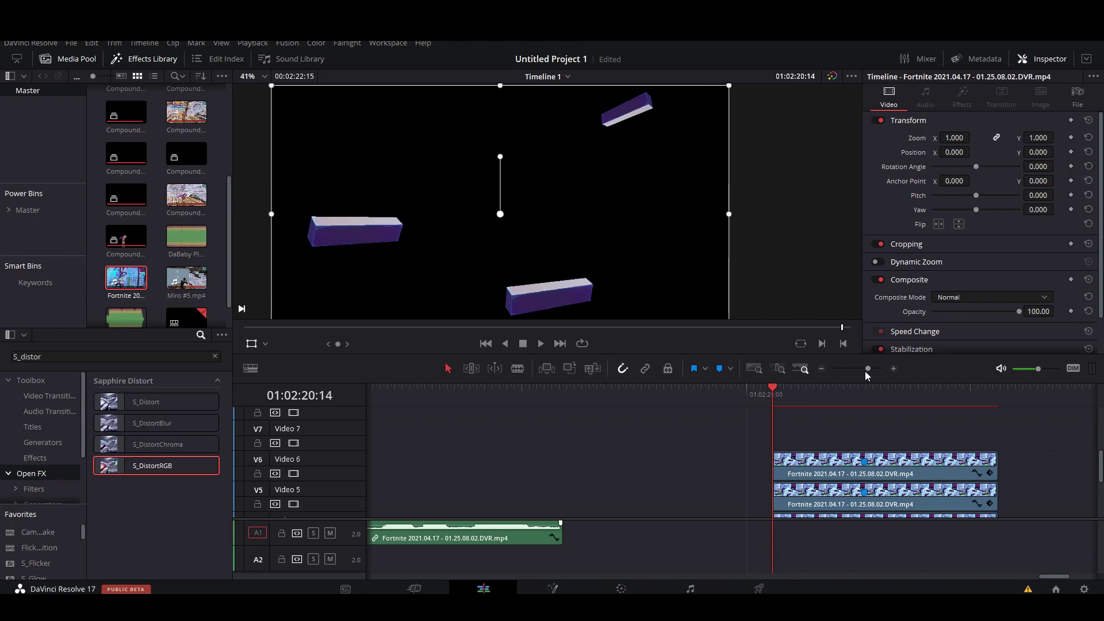
Play the finished floating-block effect near the beginning of the timeline, up to about 01:00:03:16, as a reference.
{"action": "left_click_drag", "start_coordinate": [864, 371], "coordinate": [858, 371]}
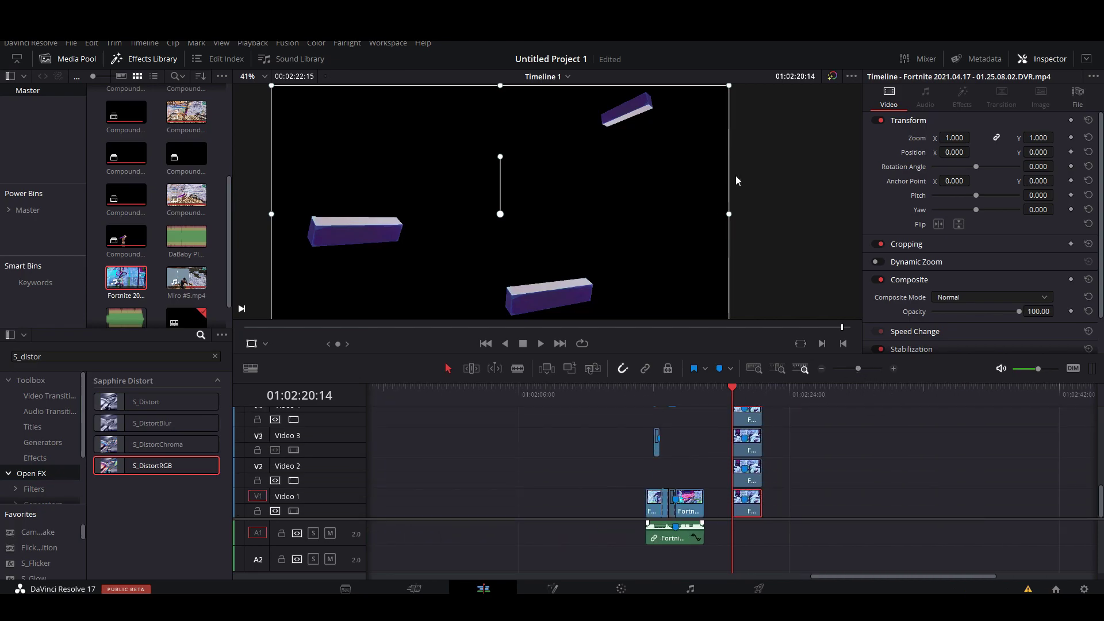
{"action": "left_click_drag", "start_coordinate": [850, 367], "coordinate": [867, 382]}
{"action": "key", "text": "Home"}
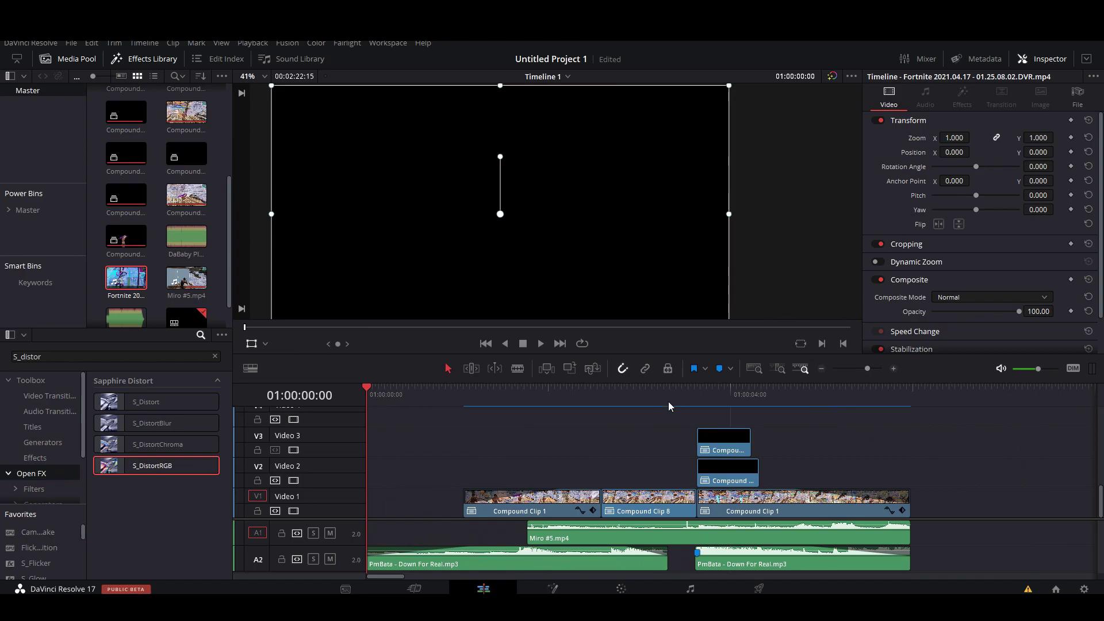
{"action": "left_click", "coordinate": [593, 389]}
{"action": "key", "text": "space"}
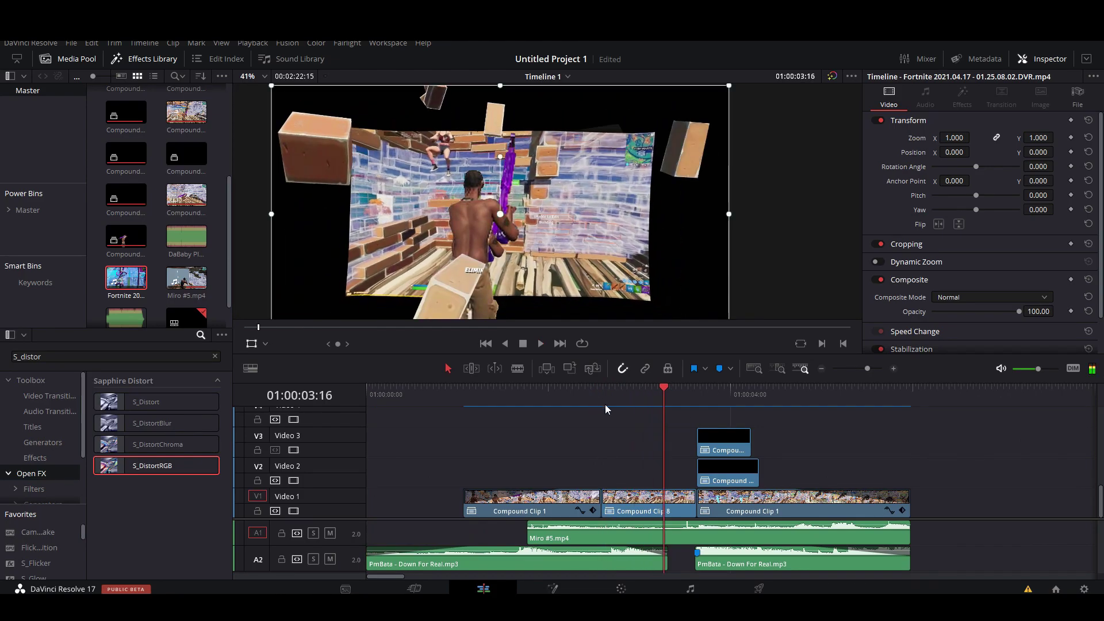
Go back to the stacked block copies and trim the start of the Video 6 copy to 01:02:20:18.
{"action": "mouse_move", "coordinate": [866, 370]}
{"action": "left_mouse_down"}
{"action": "mouse_move", "coordinate": [848, 369]}
{"action": "mouse_move", "coordinate": [866, 377]}
{"action": "left_mouse_up"}
{"action": "scroll", "coordinate": [961, 439], "scroll_direction": "right", "scroll_amount": 10}
{"action": "scroll", "coordinate": [1030, 445], "scroll_direction": "right", "scroll_amount": 4}
{"action": "left_click", "coordinate": [645, 389]}
{"action": "key", "text": "space"}
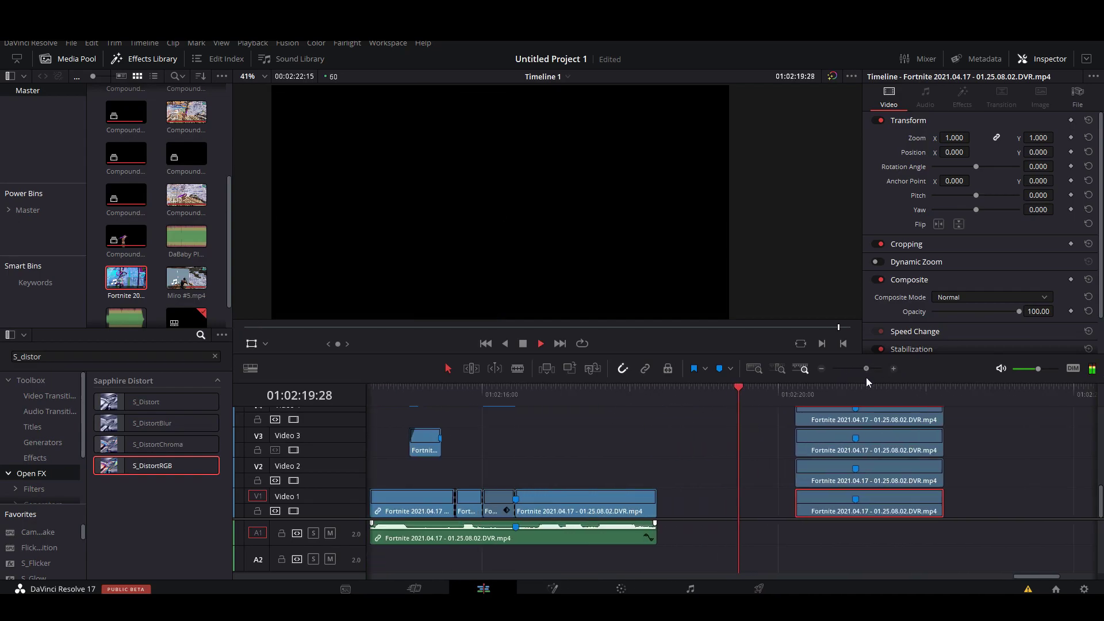
{"action": "key", "text": "space"}
{"action": "scroll", "coordinate": [974, 436], "scroll_direction": "up", "scroll_amount": 4}
{"action": "left_click", "coordinate": [820, 486]}
{"action": "left_click_drag", "start_coordinate": [868, 369], "coordinate": [870, 377]}
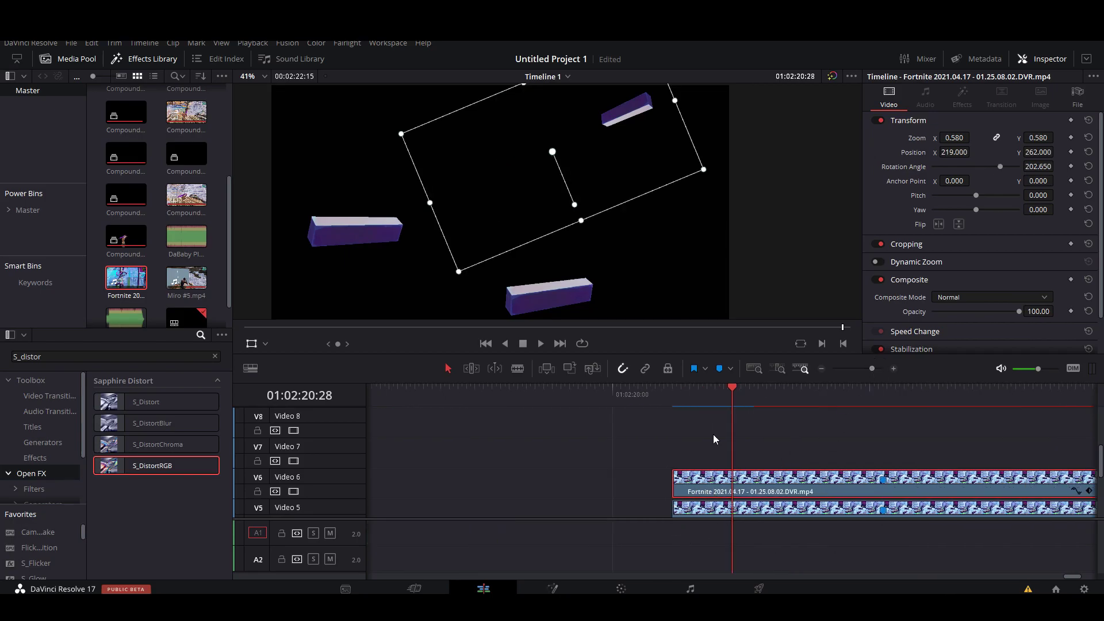
{"action": "left_click_drag", "start_coordinate": [705, 398], "coordinate": [674, 398]}
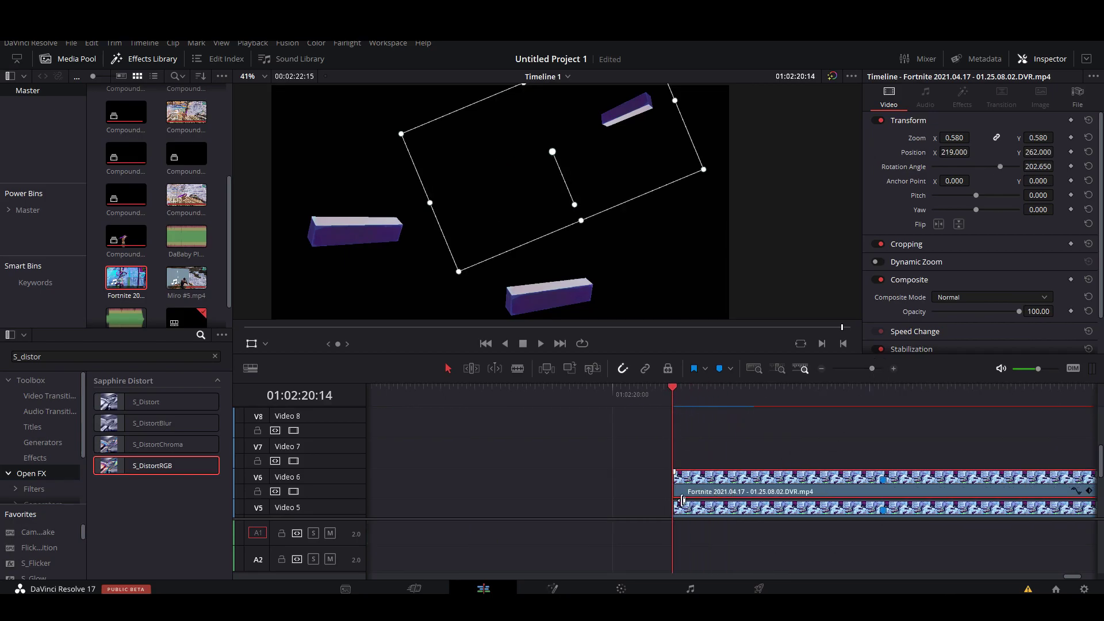
{"action": "left_click_drag", "start_coordinate": [684, 490], "coordinate": [689, 490]}
{"action": "scroll", "coordinate": [697, 502], "scroll_direction": "down", "scroll_amount": 2}
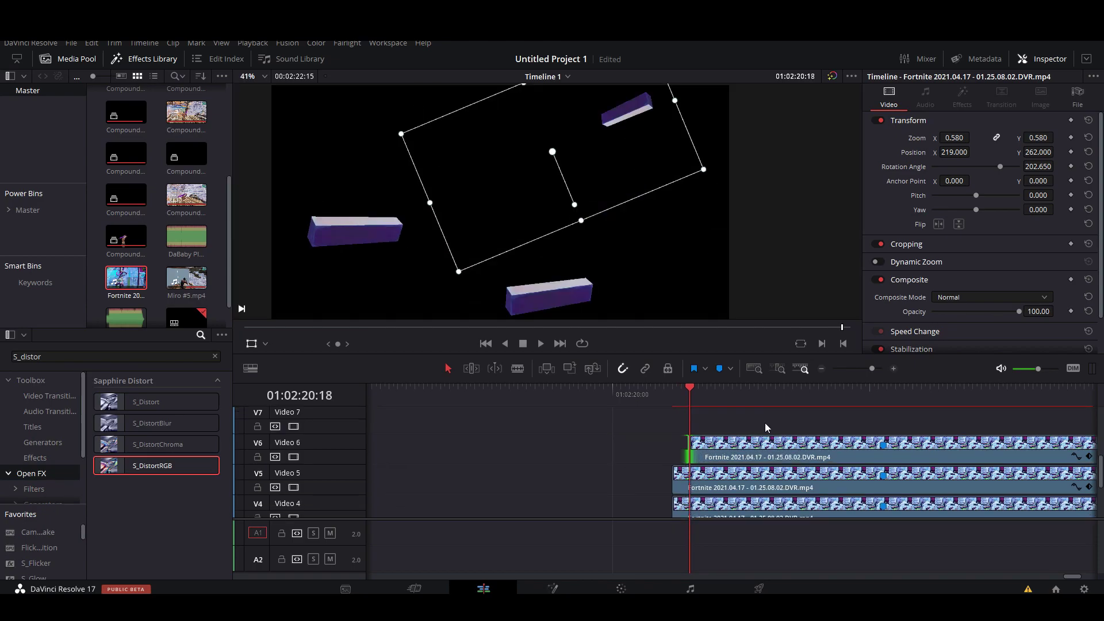
Trim the start of the Video 5 block copy to 01:02:20:22.
{"action": "left_click", "coordinate": [685, 460]}
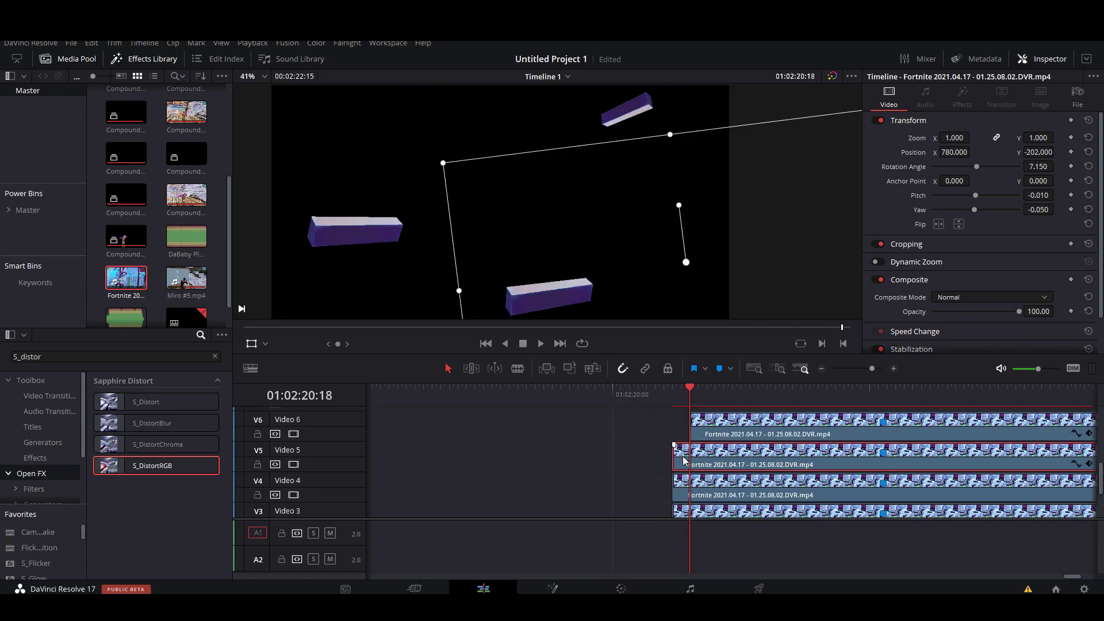
{"action": "key", "text": "Right"}
{"action": "key", "text": "Right"}
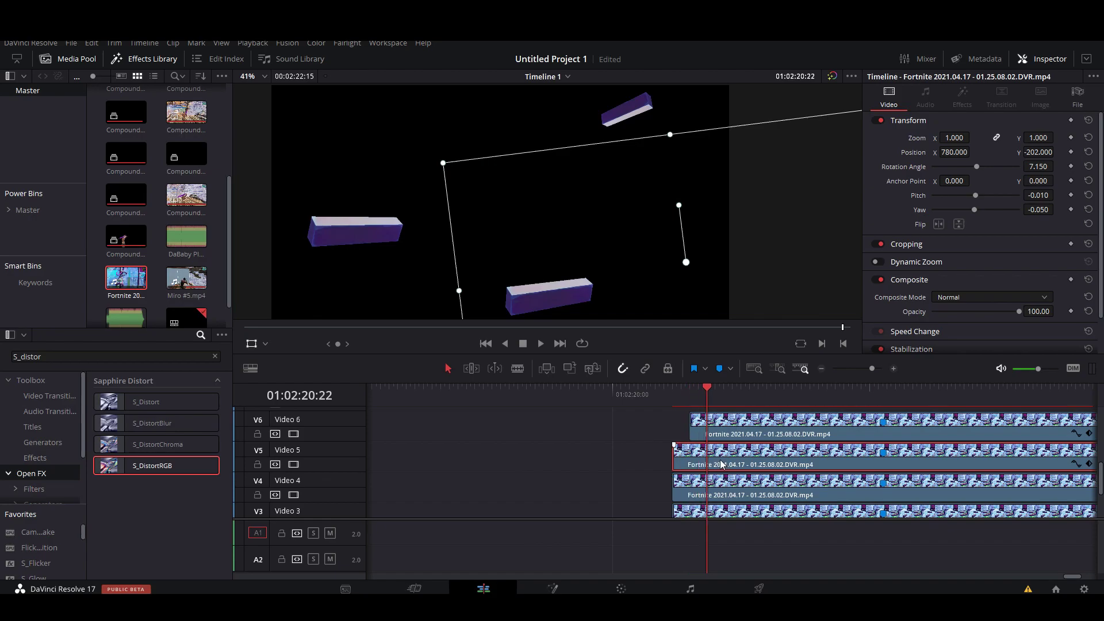
{"action": "left_click_drag", "start_coordinate": [678, 468], "coordinate": [708, 468]}
Trim the start of the Video 4 block copy to 01:02:20:26.
{"action": "left_click", "coordinate": [725, 493]}
{"action": "key", "text": "Right"}
{"action": "key", "text": "Right"}
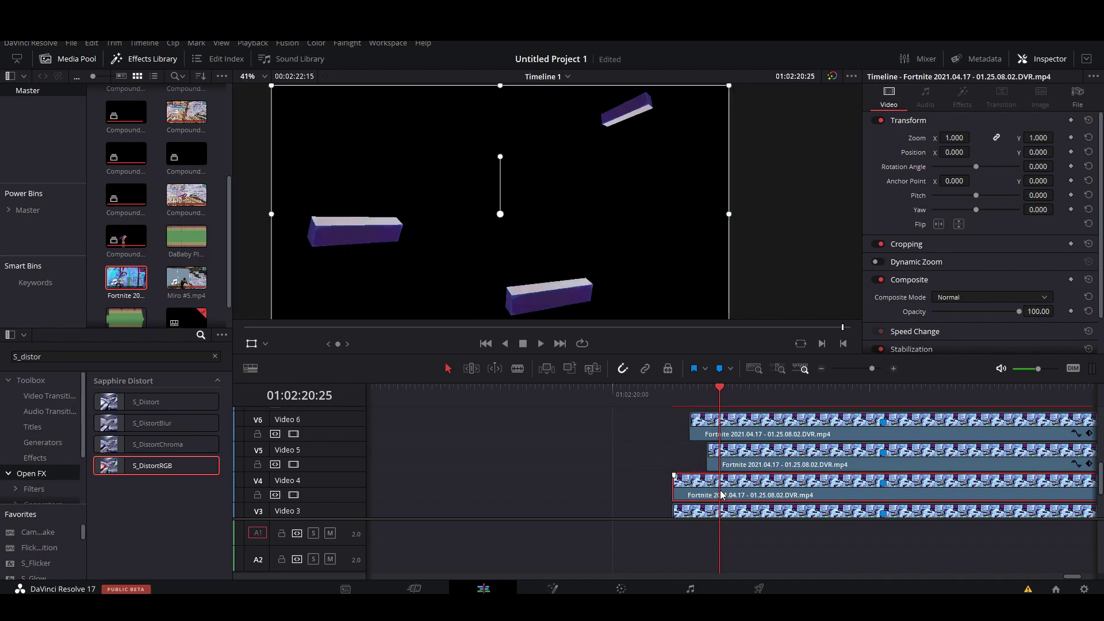
{"action": "left_click_drag", "start_coordinate": [684, 504], "coordinate": [708, 525]}
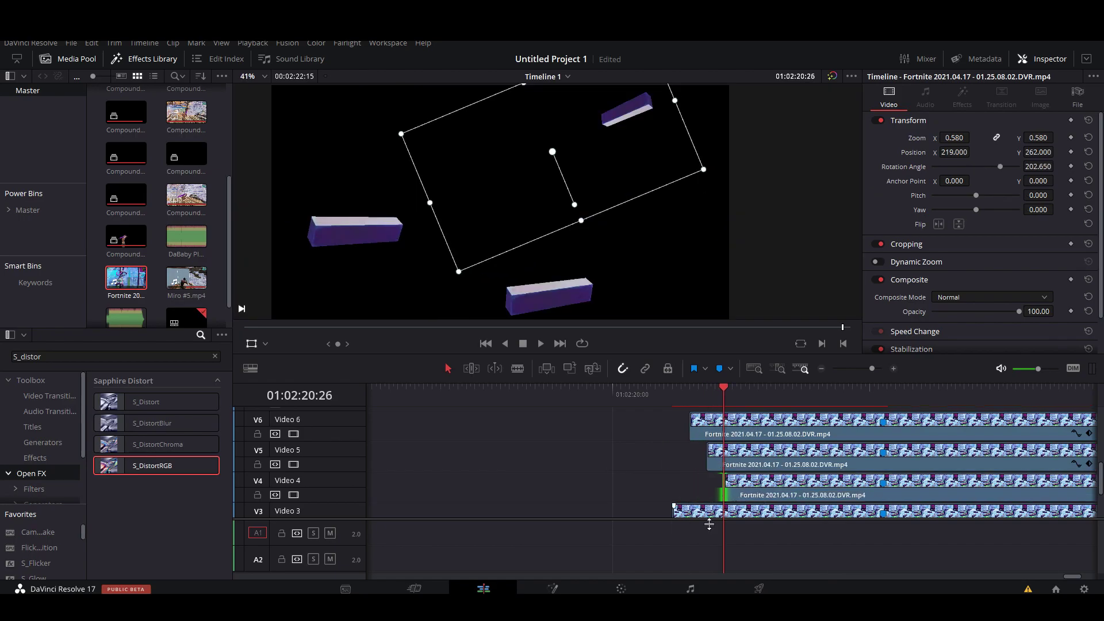
Trim the start of the Video 3 block copy to four frames after the start of the Video 4 copy.
{"action": "left_click", "coordinate": [706, 513]}
{"action": "scroll", "coordinate": [699, 489], "scroll_direction": "down", "scroll_amount": 2}
{"action": "key", "text": "Right"}
{"action": "key", "text": "Right"}
{"action": "key", "text": "Right"}
{"action": "key", "text": "Right"}
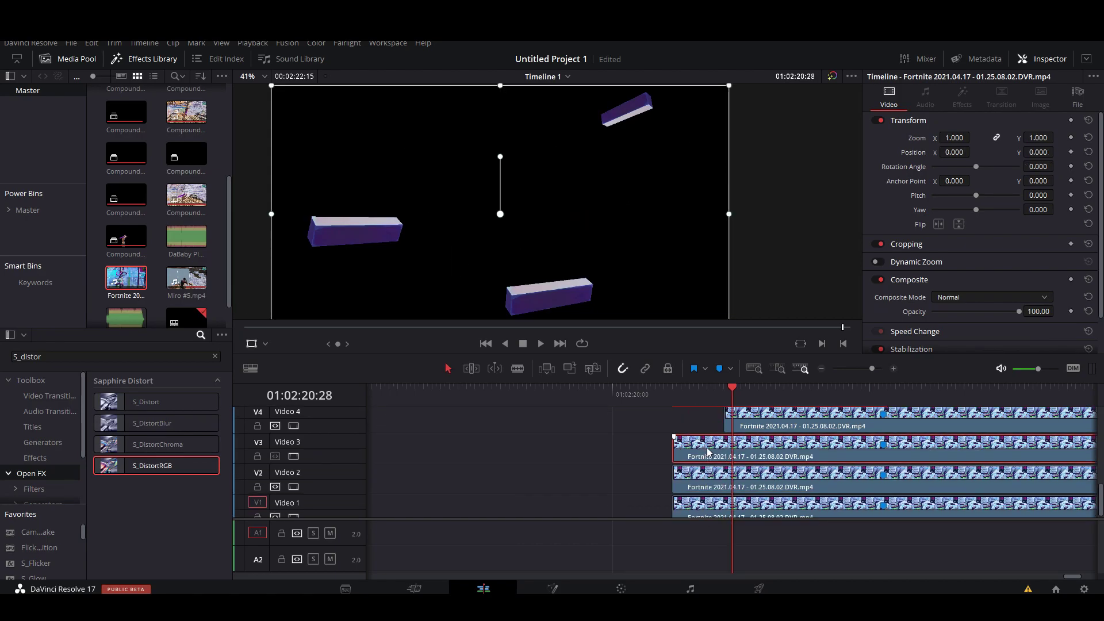
{"action": "left_click_drag", "start_coordinate": [681, 456], "coordinate": [742, 456]}
Trim the start of the Video 2 block copy to 01:02:20:34.
{"action": "left_click", "coordinate": [724, 487]}
{"action": "key", "text": "Right"}
{"action": "key", "text": "Right"}
{"action": "key", "text": "Right"}
{"action": "key", "text": "Right"}
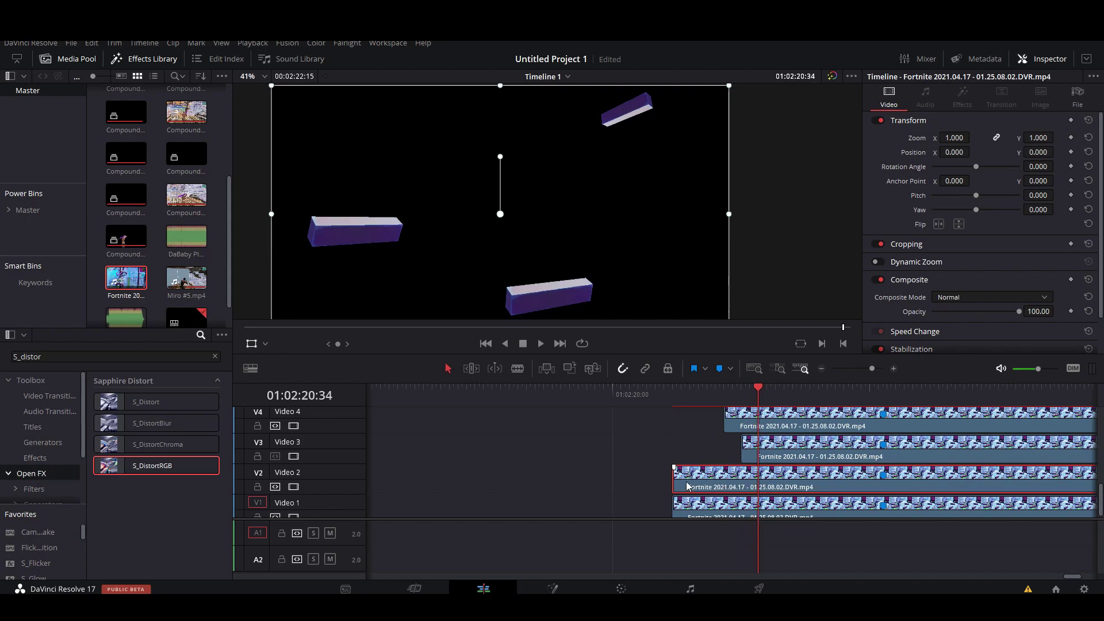
{"action": "left_click_drag", "start_coordinate": [682, 487], "coordinate": [767, 488]}
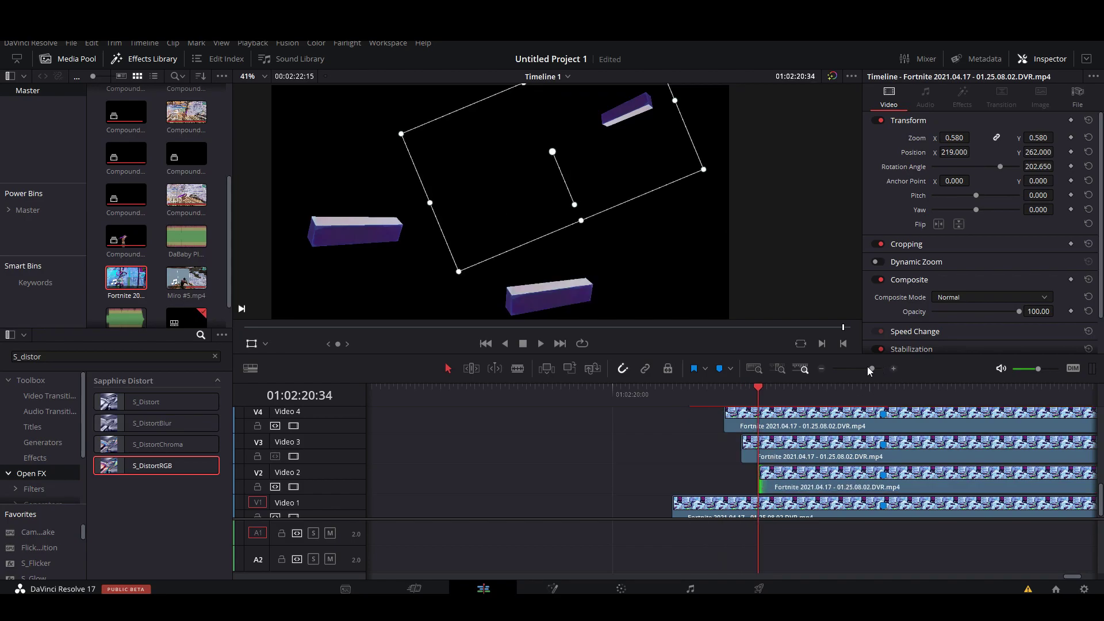
{"action": "left_click_drag", "start_coordinate": [868, 368], "coordinate": [857, 369]}
{"action": "left_click_drag", "start_coordinate": [841, 448], "coordinate": [830, 540]}
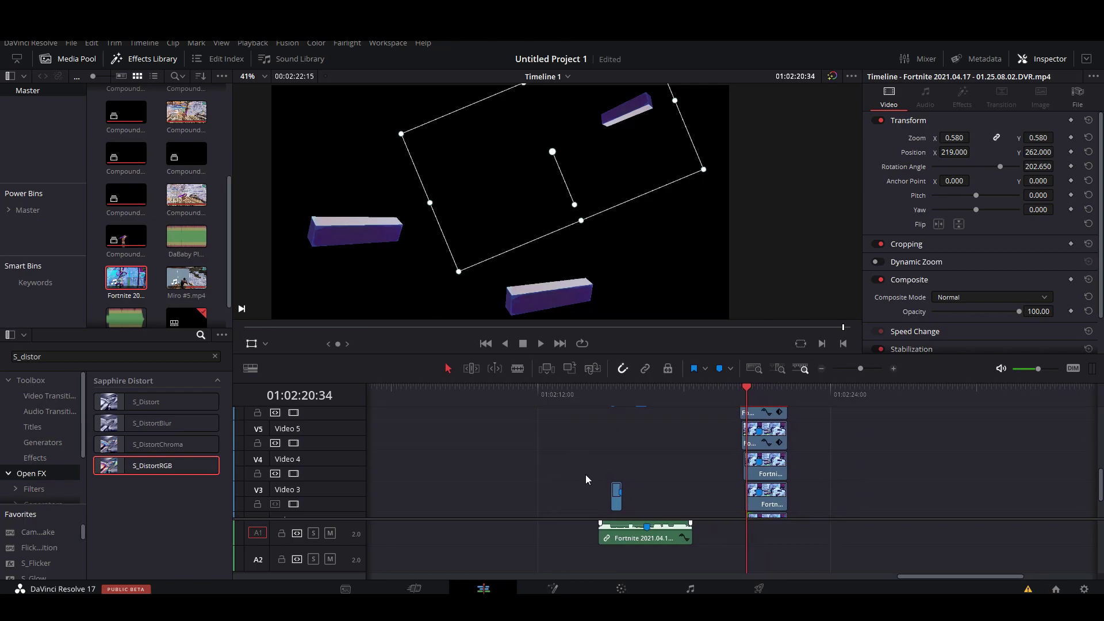
{"action": "left_click_drag", "start_coordinate": [738, 466], "coordinate": [674, 490]}
{"action": "left_click_drag", "start_coordinate": [799, 494], "coordinate": [844, 483]}
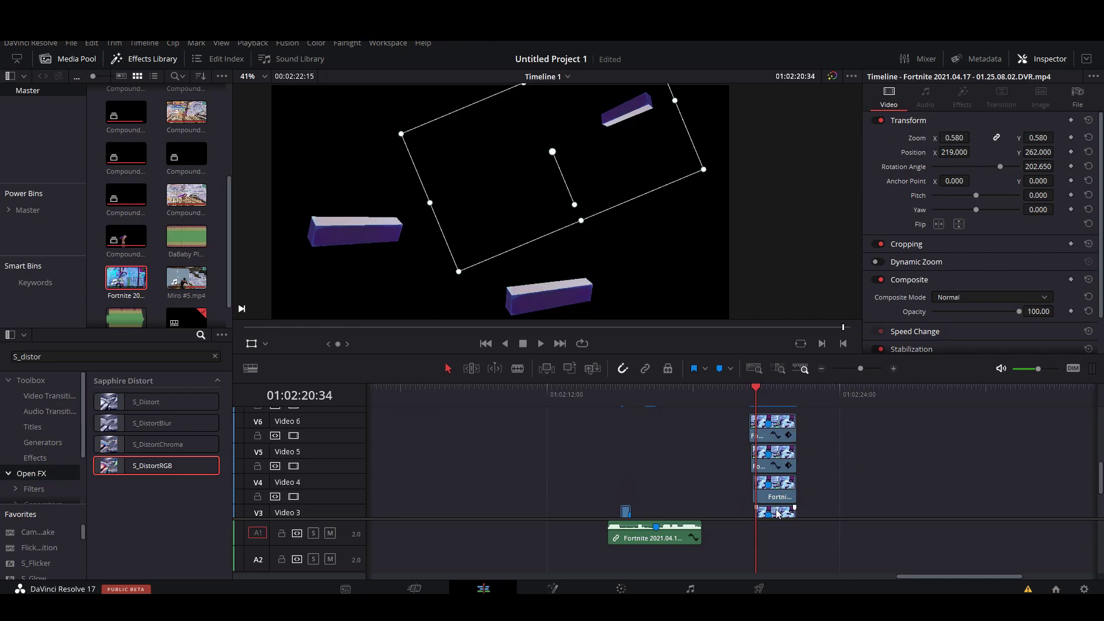
{"action": "left_click_drag", "start_coordinate": [791, 409], "coordinate": [774, 516]}
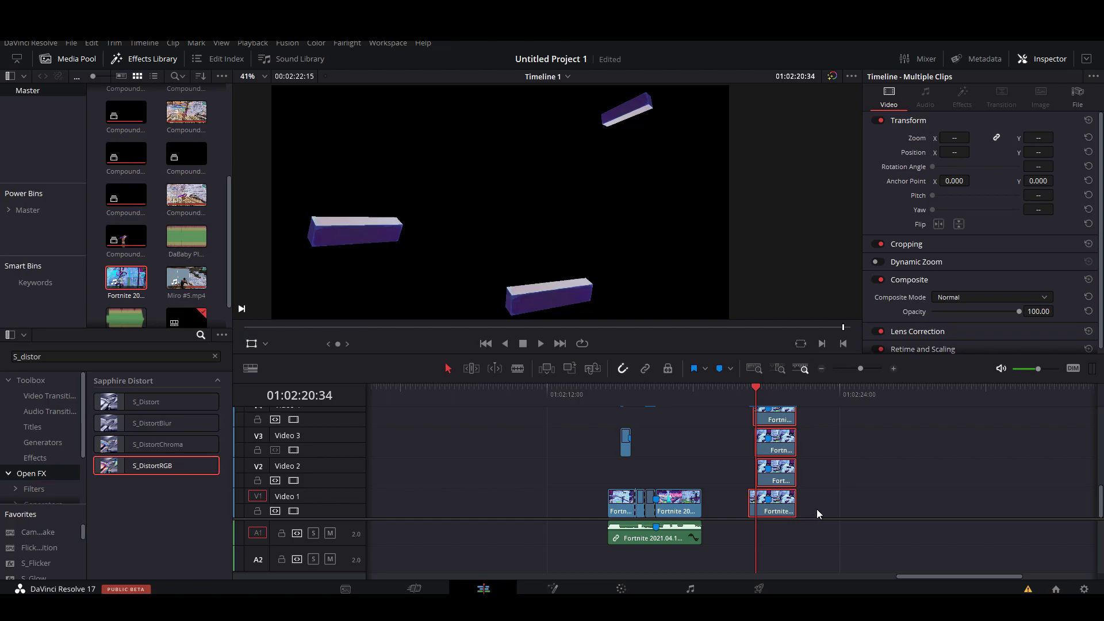
{"action": "left_click_drag", "start_coordinate": [873, 476], "coordinate": [915, 565]}
{"action": "left_click_drag", "start_coordinate": [825, 436], "coordinate": [857, 529]}
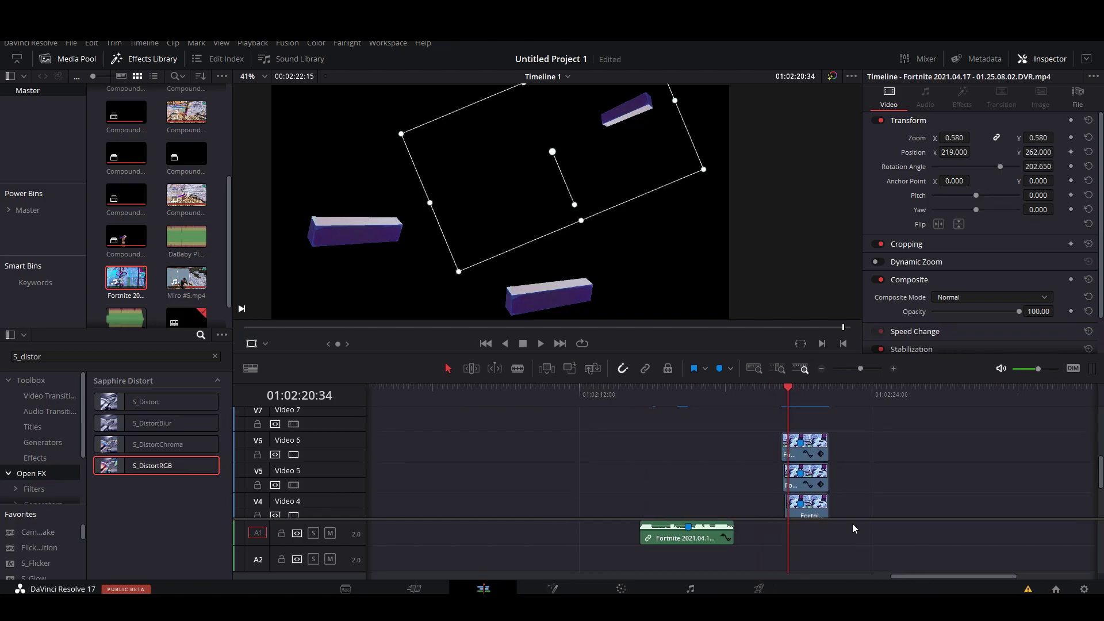
{"action": "left_click", "coordinate": [870, 369]}
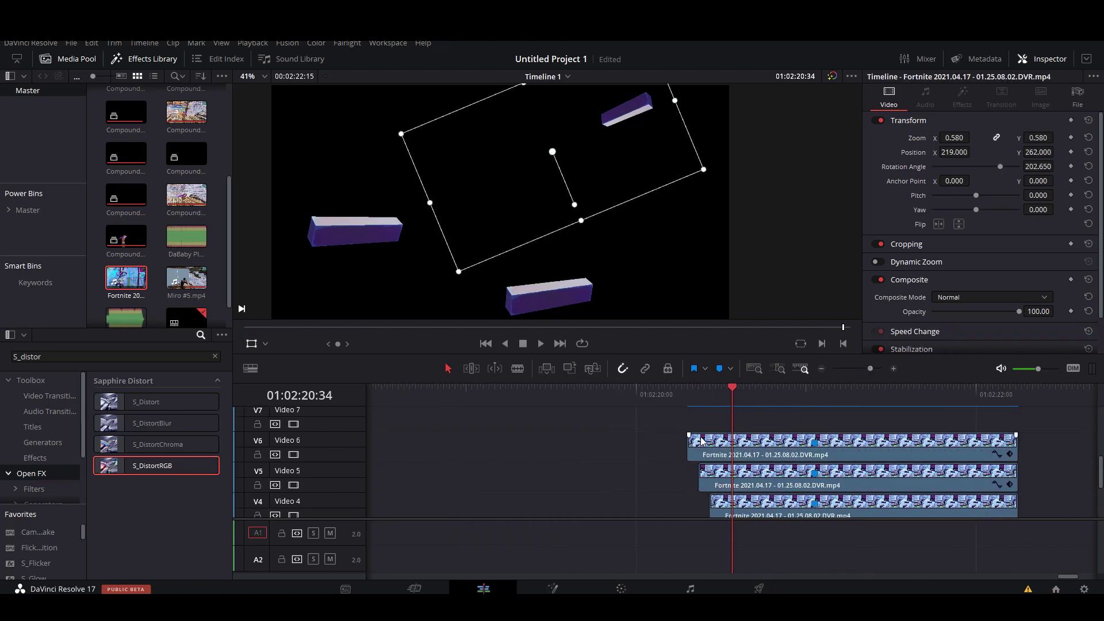
{"action": "left_click_drag", "start_coordinate": [697, 441], "coordinate": [711, 466]}
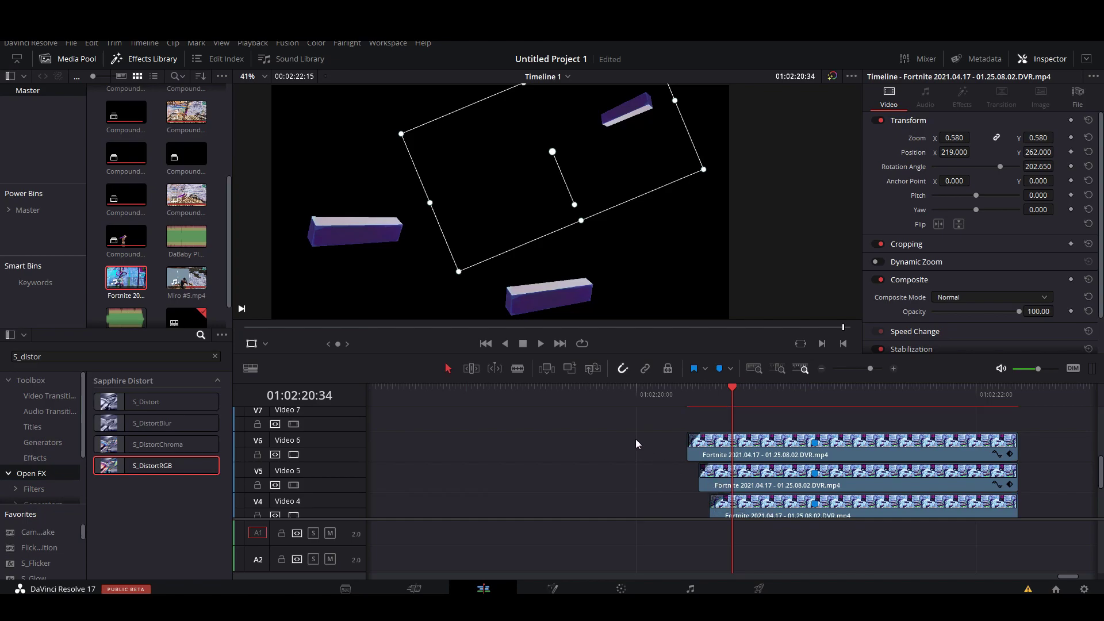
Play the staggered block copies from near the start of the stack to preview how they pop in.
{"action": "left_click_drag", "start_coordinate": [870, 368], "coordinate": [863, 368]}
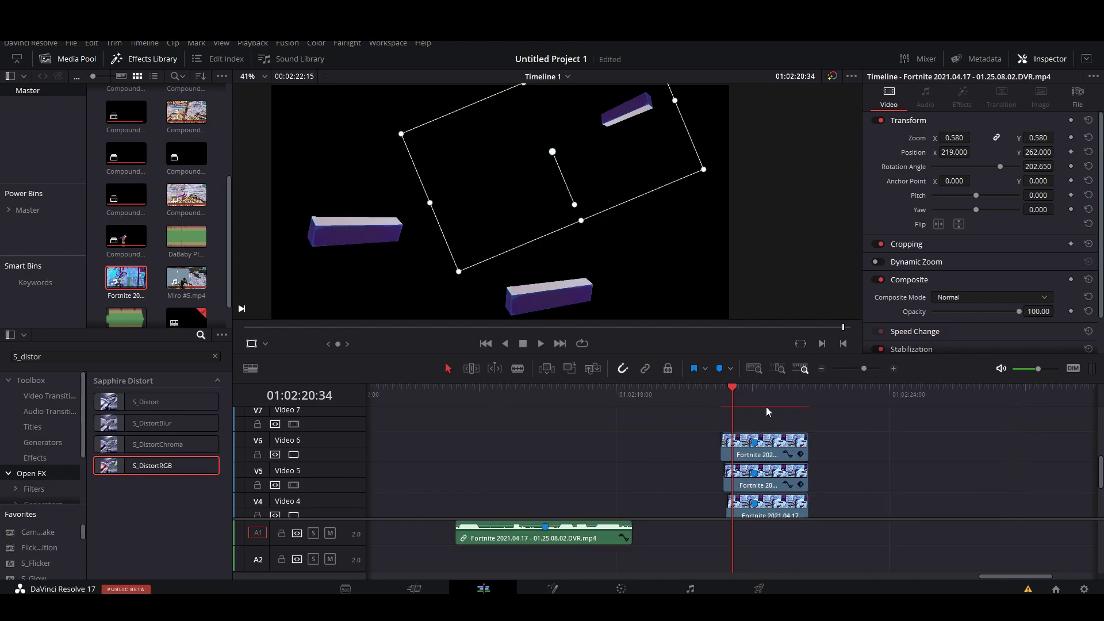
{"action": "left_click", "coordinate": [722, 396]}
{"action": "key", "text": "space"}
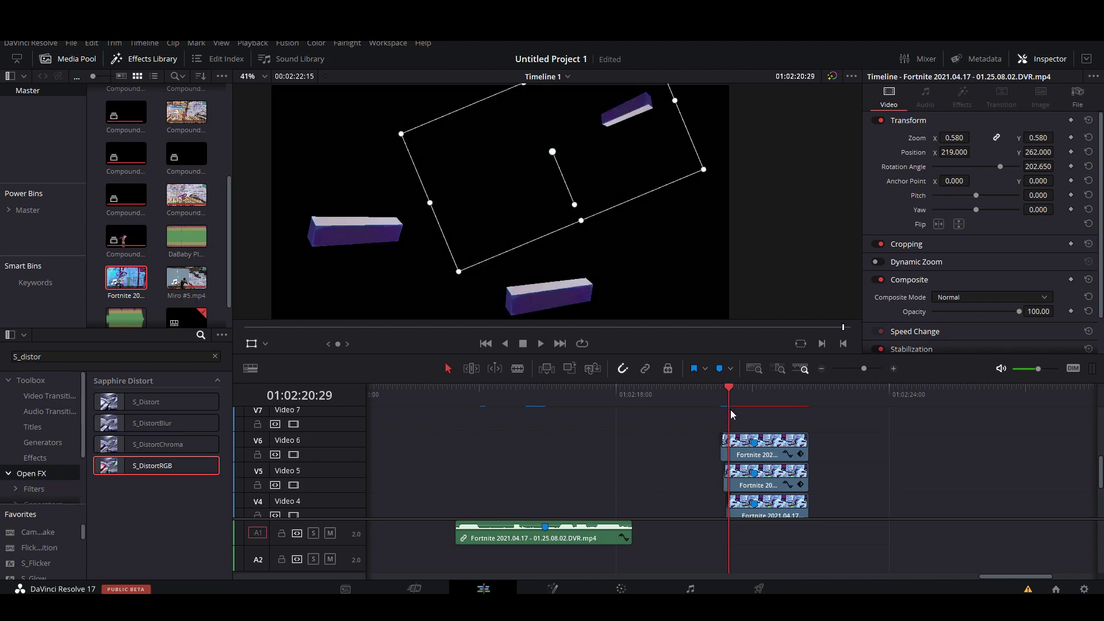
{"action": "key", "text": "space"}
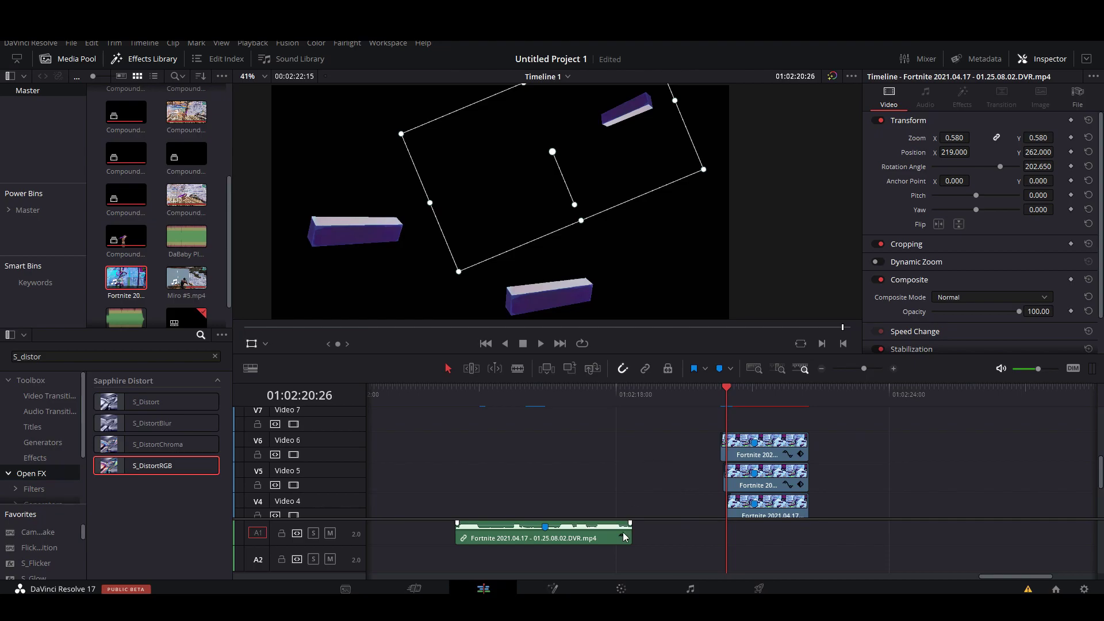
Combine all six staggered block copies into a compound clip with the default name and move it onto Video 2, ahead of the gameplay clips.
{"action": "left_click_drag", "start_coordinate": [820, 452], "coordinate": [750, 513]}
{"action": "right_click", "coordinate": [753, 504]}
{"action": "left_click", "coordinate": [845, 151]}
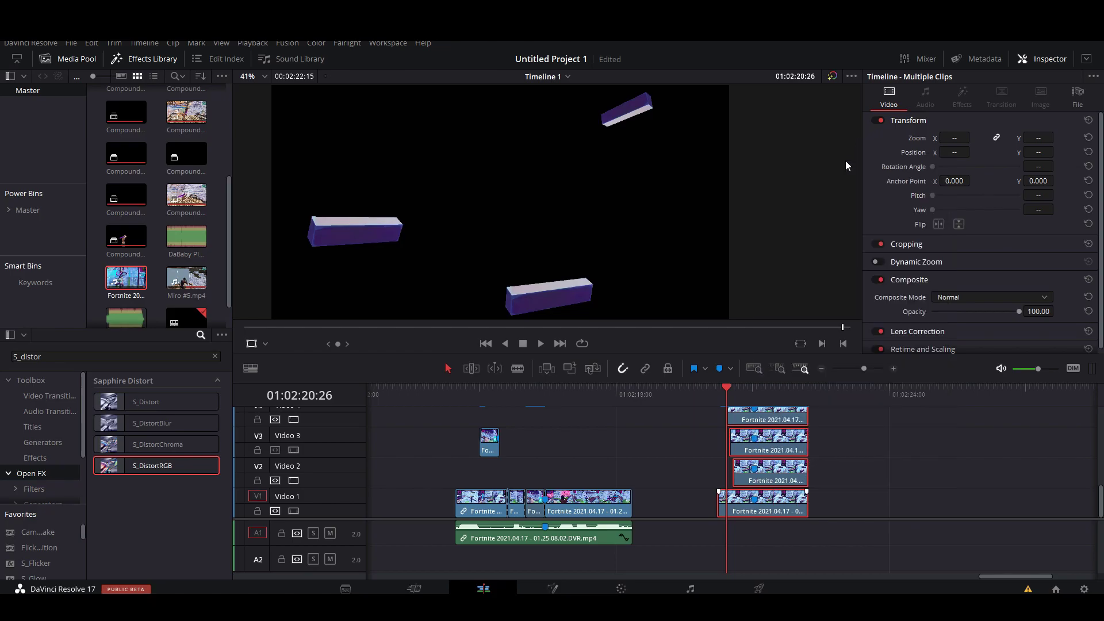
{"action": "right_click", "coordinate": [794, 505]}
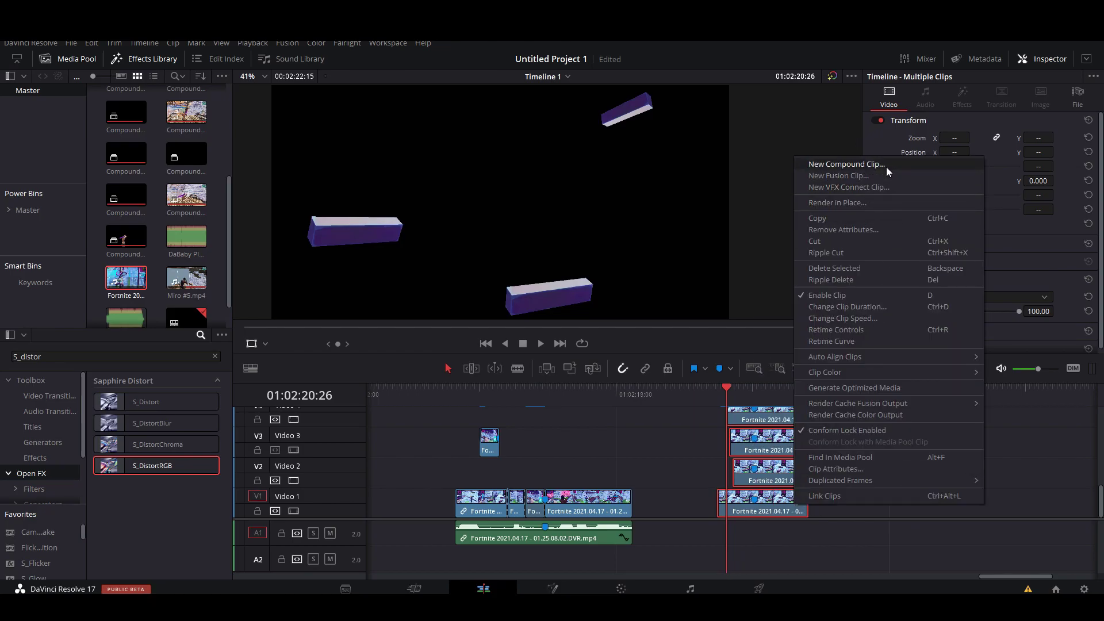
{"action": "left_click", "coordinate": [846, 164]}
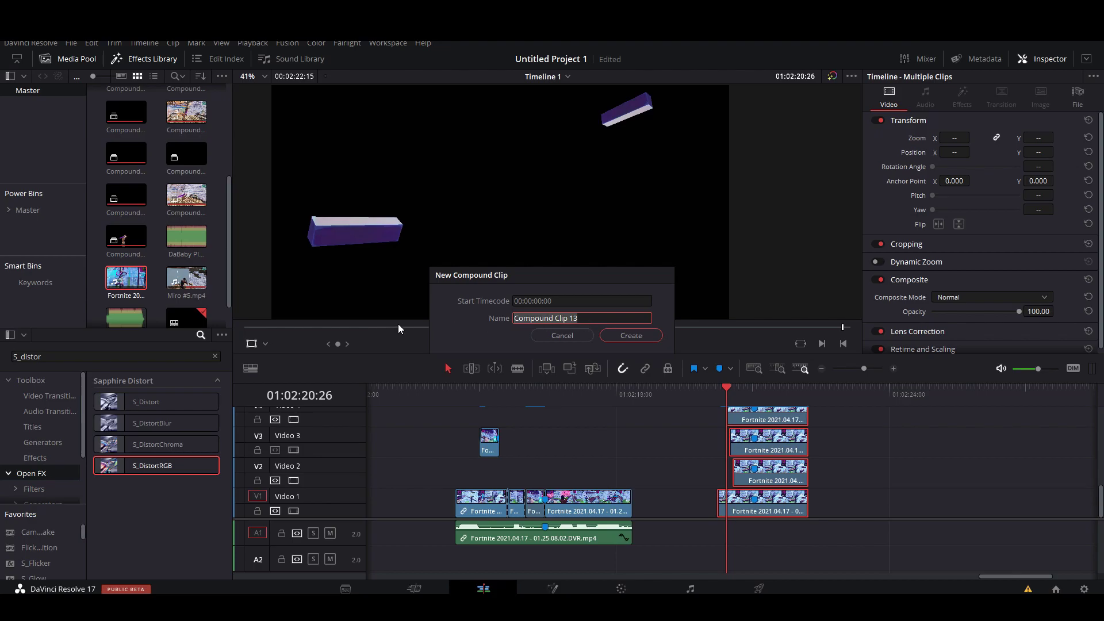
{"action": "left_click", "coordinate": [645, 338]}
{"action": "key", "text": "space"}
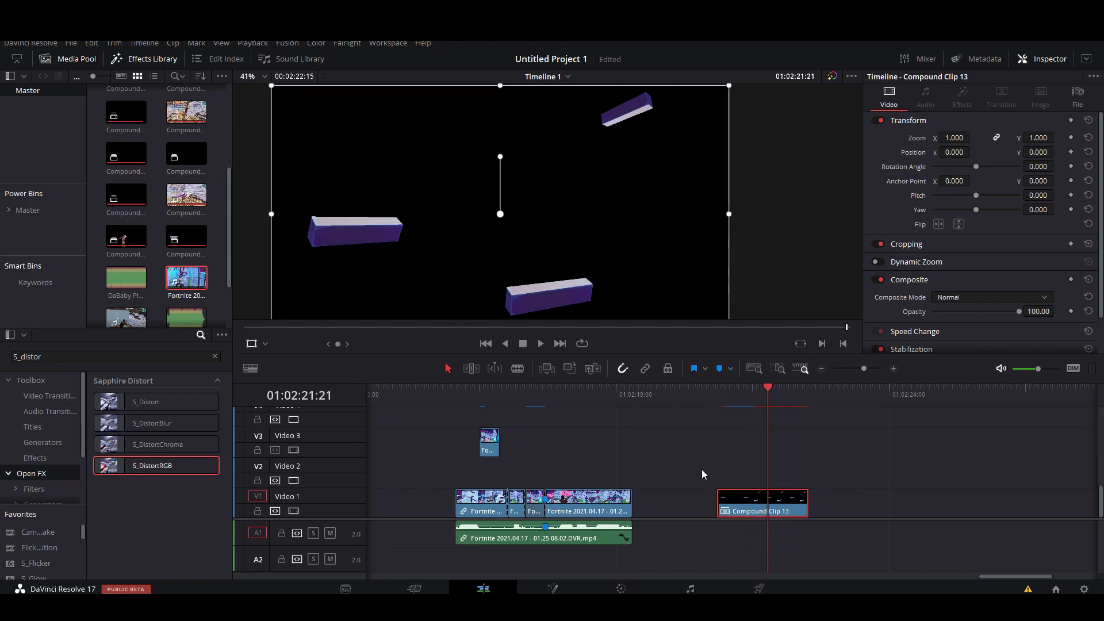
{"action": "left_click_drag", "start_coordinate": [748, 503], "coordinate": [361, 472]}
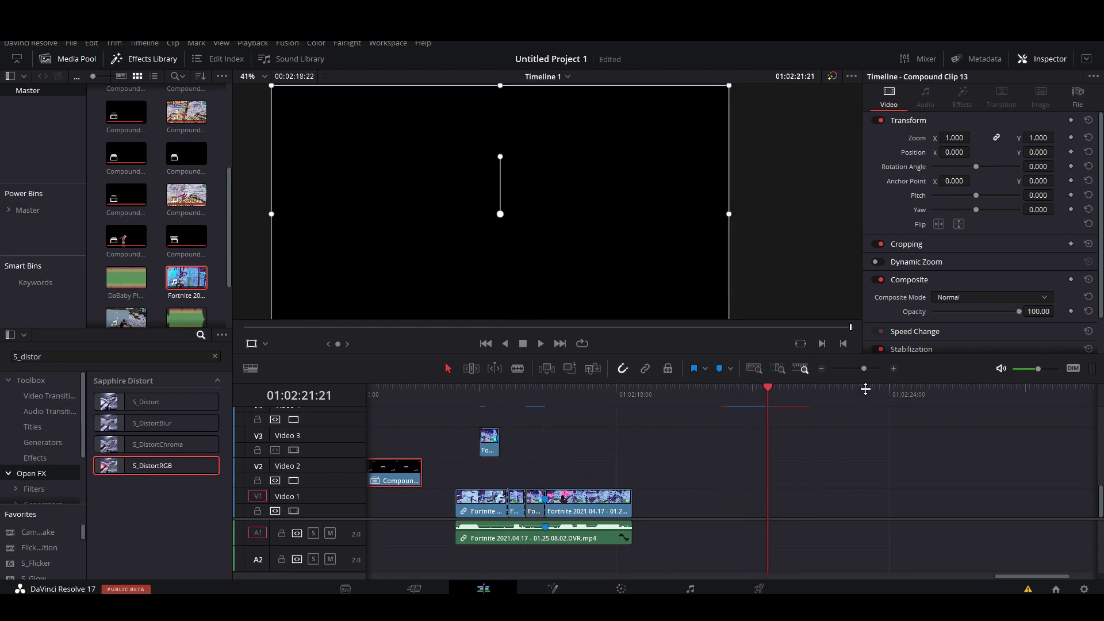
Go to Compound Clip 10 at 01:00:30:16 and examine the whole frame of its finished floating-block layout.
{"action": "left_click_drag", "start_coordinate": [864, 369], "coordinate": [854, 373]}
{"action": "left_click_drag", "start_coordinate": [494, 463], "coordinate": [859, 469]}
{"action": "left_click", "coordinate": [418, 395]}
{"action": "left_click_drag", "start_coordinate": [854, 368], "coordinate": [855, 432]}
{"action": "left_click", "coordinate": [840, 396]}
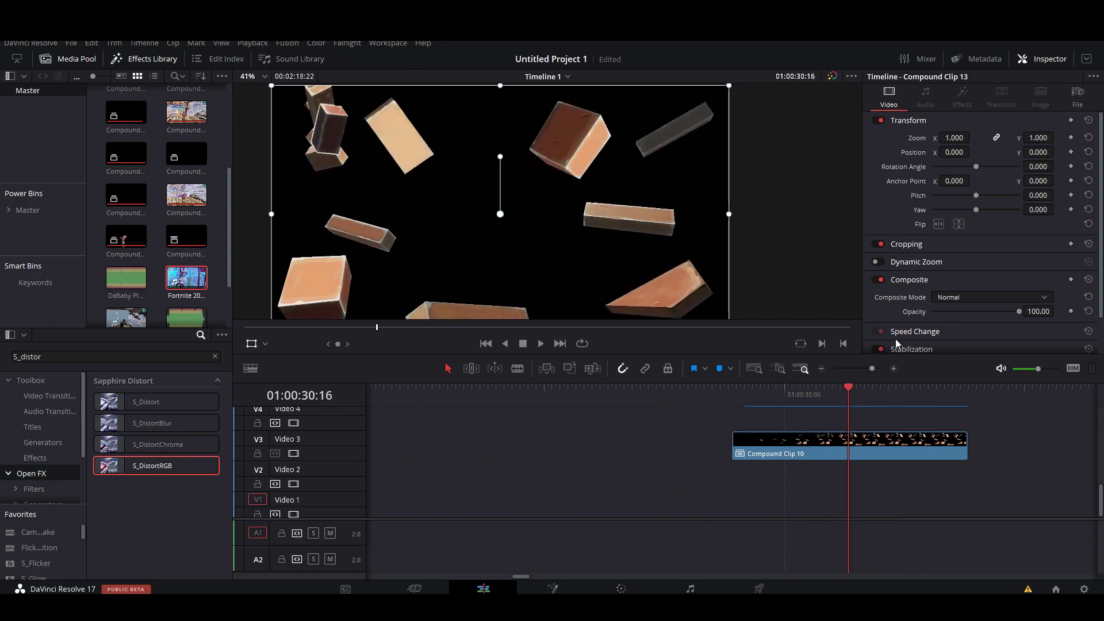
{"action": "scroll", "coordinate": [641, 257], "scroll_direction": "down", "scroll_amount": 2}
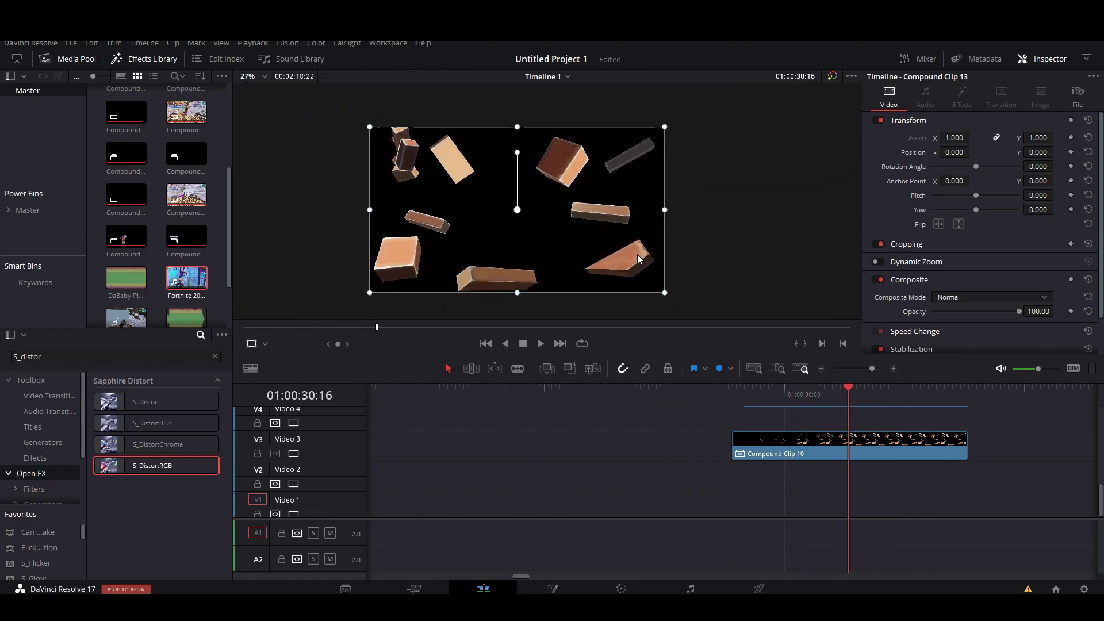
{"action": "scroll", "coordinate": [637, 256], "scroll_direction": "up", "scroll_amount": 1}
Return to the finished montage near the beginning of the timeline and play its zoom-out effect up to 01:00:03:29.
{"action": "left_click_drag", "start_coordinate": [871, 368], "coordinate": [860, 369]}
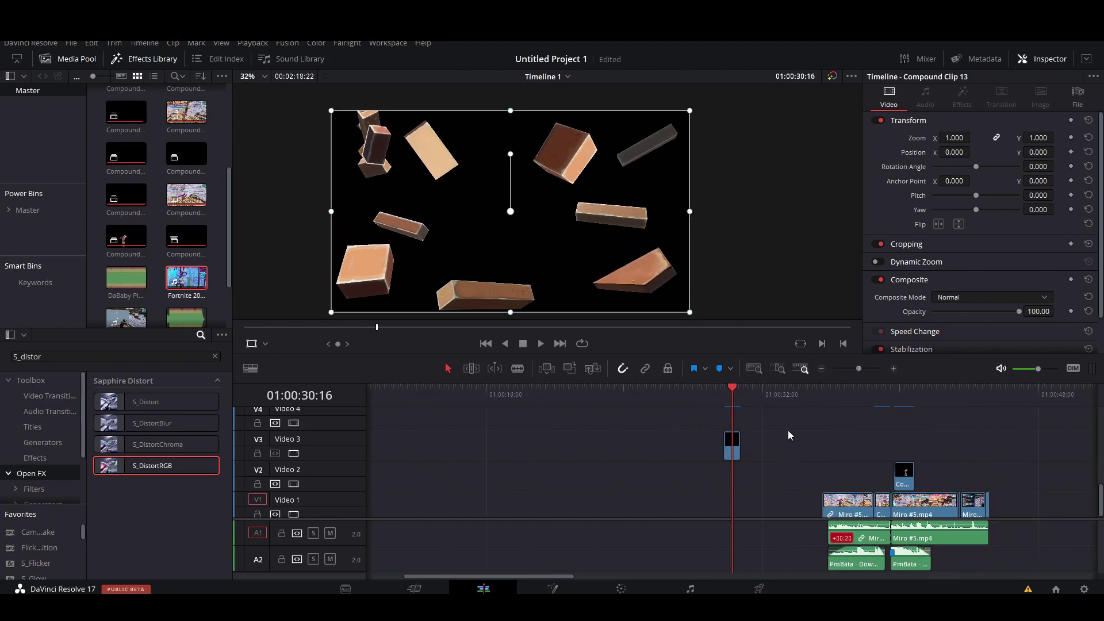
{"action": "scroll", "coordinate": [724, 449], "scroll_direction": "right", "scroll_amount": 2}
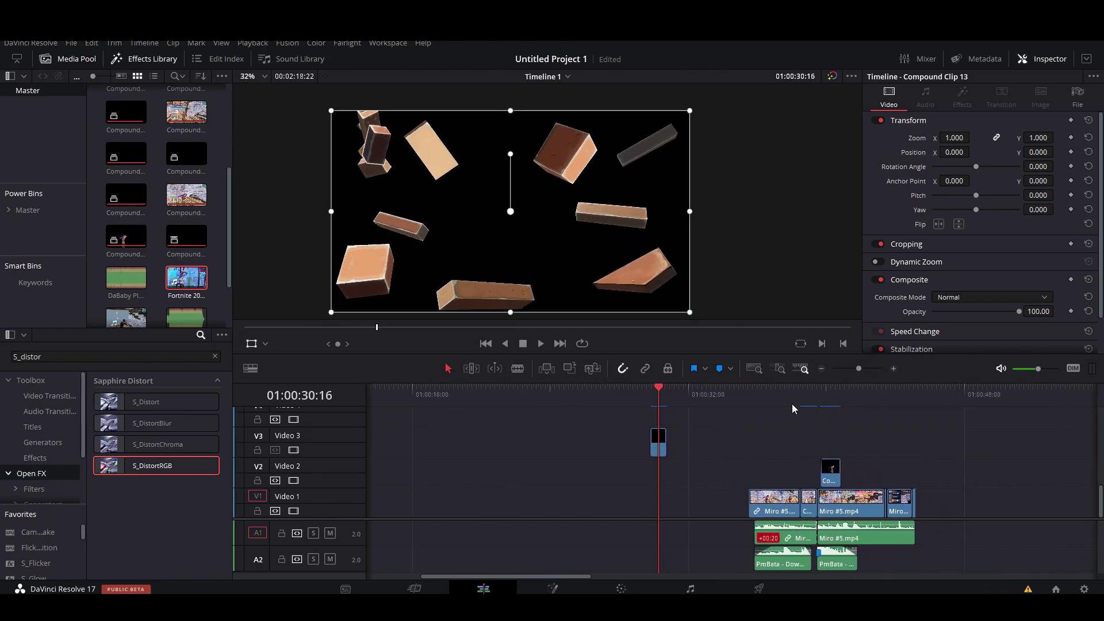
{"action": "scroll", "coordinate": [748, 456], "scroll_direction": "left", "scroll_amount": 6}
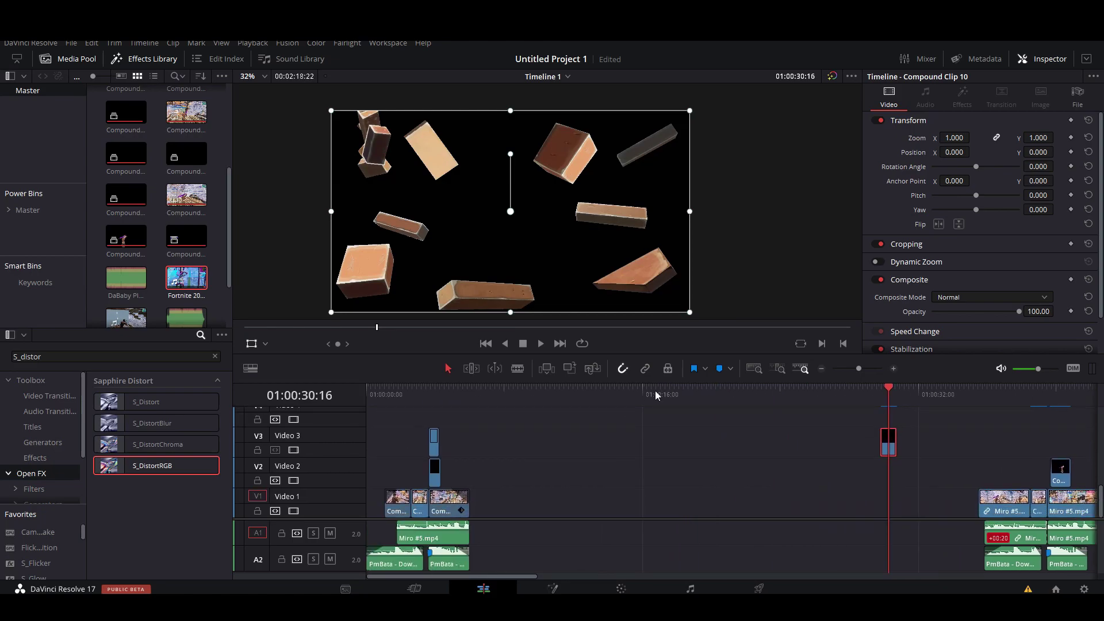
{"action": "left_click", "coordinate": [420, 397]}
{"action": "left_click_drag", "start_coordinate": [420, 397], "coordinate": [411, 397]}
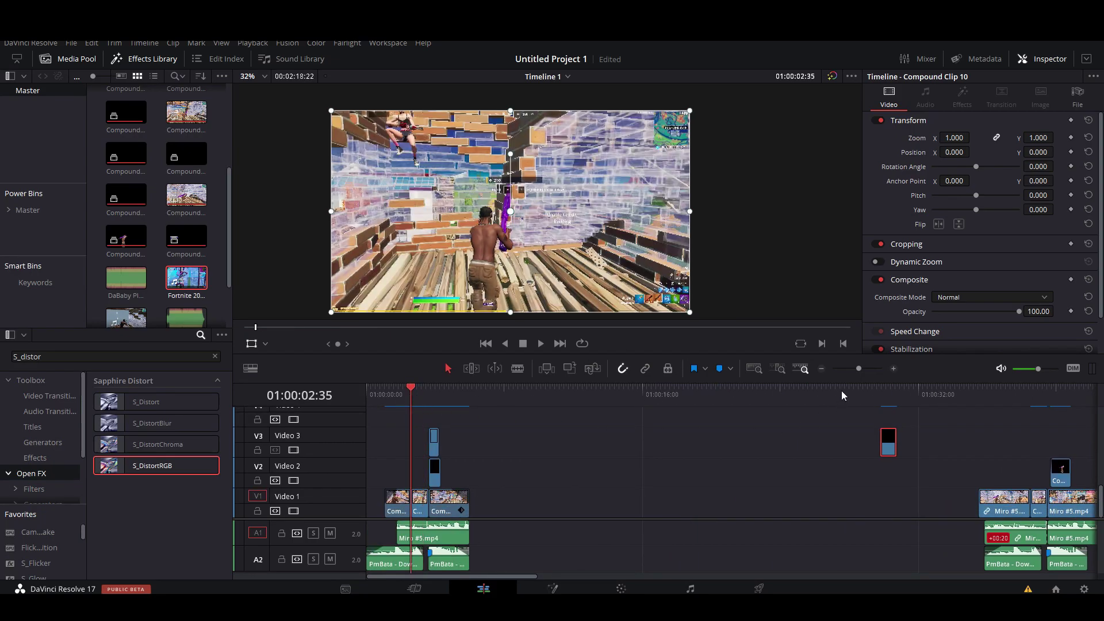
{"action": "left_click", "coordinate": [852, 369]}
{"action": "left_click_drag", "start_coordinate": [853, 377], "coordinate": [870, 388]}
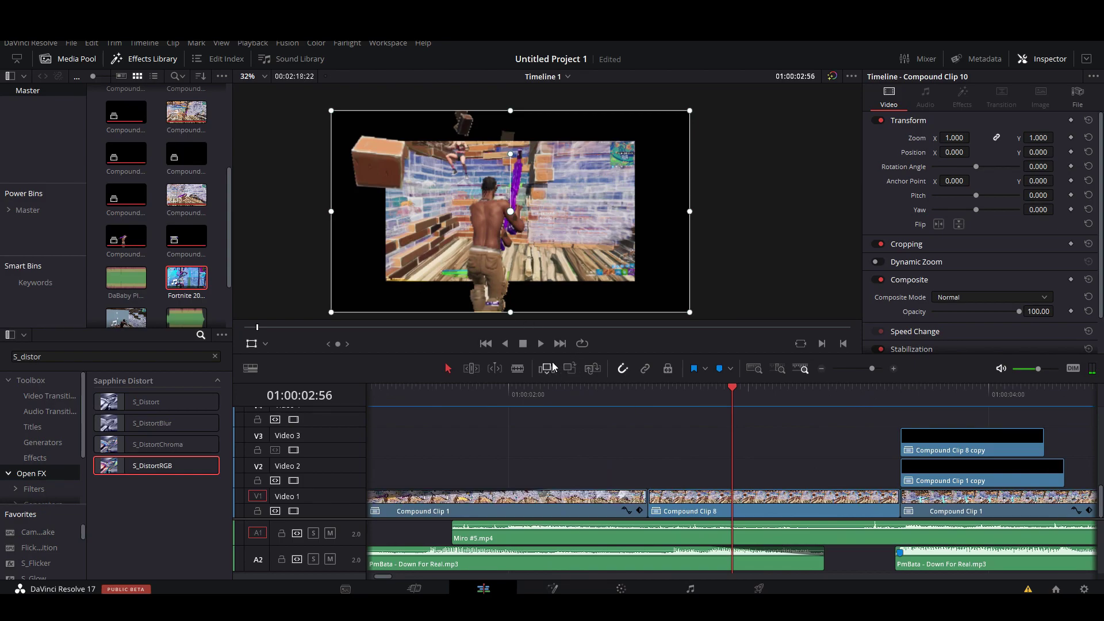
{"action": "key", "text": "space"}
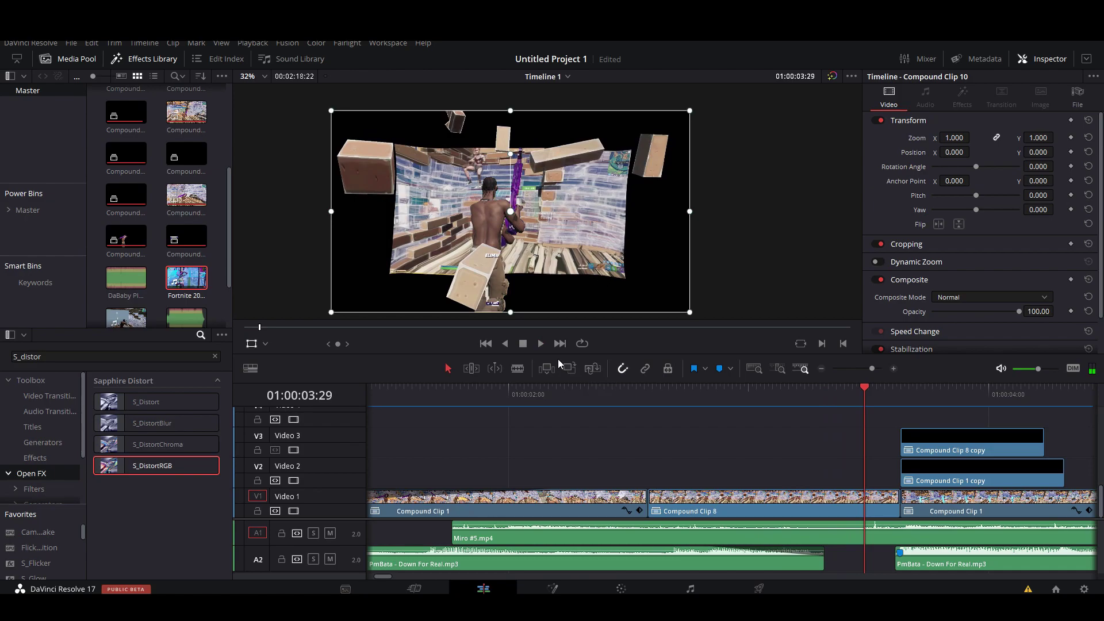
{"action": "key", "text": "space"}
Replay the finished effect from the start of Compound Clip 8 and park the playhead at 01:00:02:58.
{"action": "left_click_drag", "start_coordinate": [871, 368], "coordinate": [869, 373]}
{"action": "left_click", "coordinate": [721, 392]}
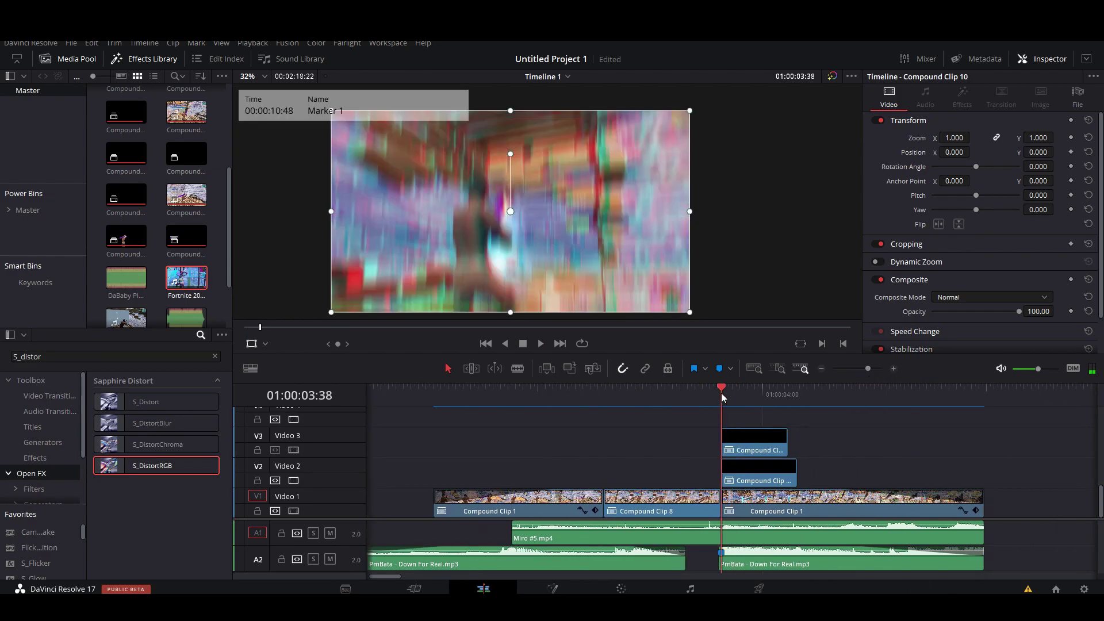
{"action": "left_click_drag", "start_coordinate": [721, 393], "coordinate": [598, 451]}
{"action": "key", "text": "space"}
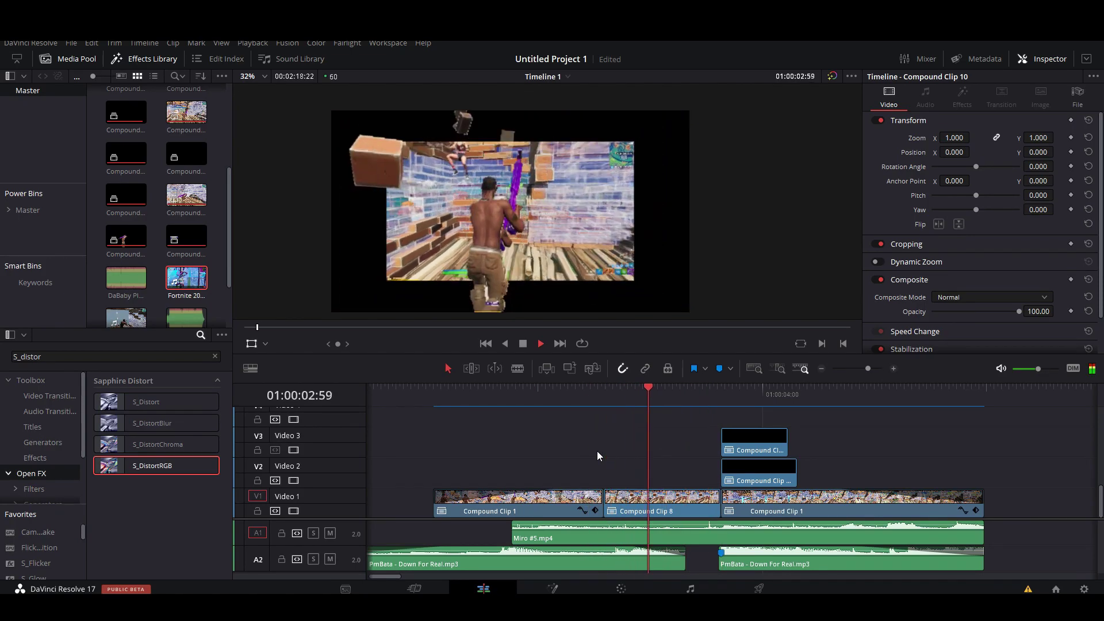
{"action": "key", "text": "space"}
{"action": "left_click_drag", "start_coordinate": [726, 392], "coordinate": [646, 456]}
Examine the masked character at 01:00:02:58 up close, where the legs extend below the shrunken gameplay frame.
{"action": "scroll", "coordinate": [562, 202], "scroll_direction": "up", "scroll_amount": 4}
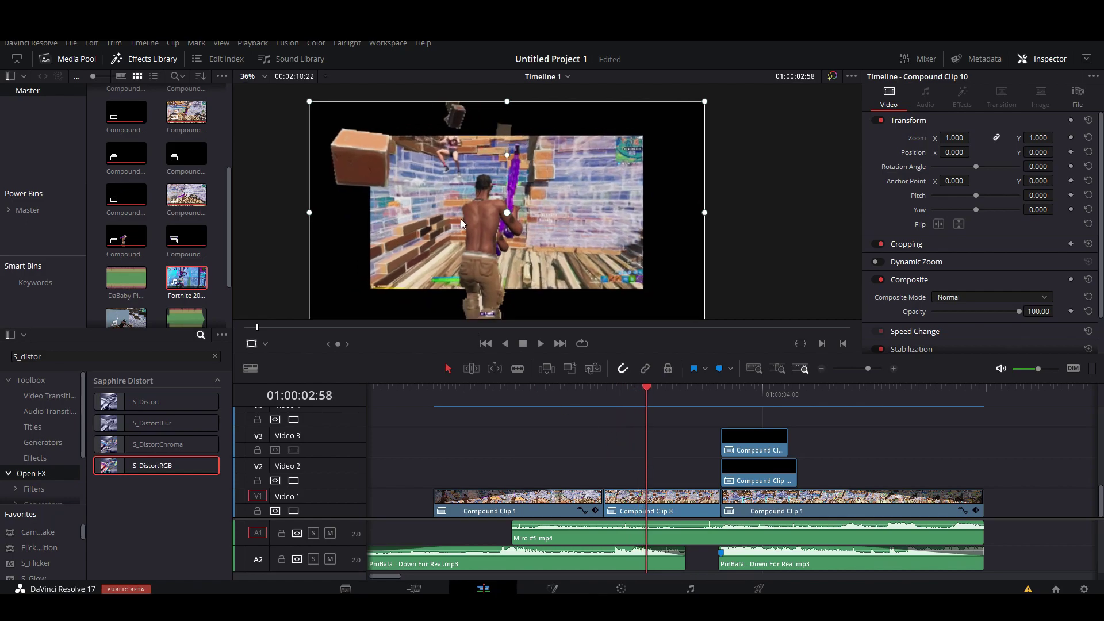
{"action": "scroll", "coordinate": [578, 206], "scroll_direction": "up", "scroll_amount": 3}
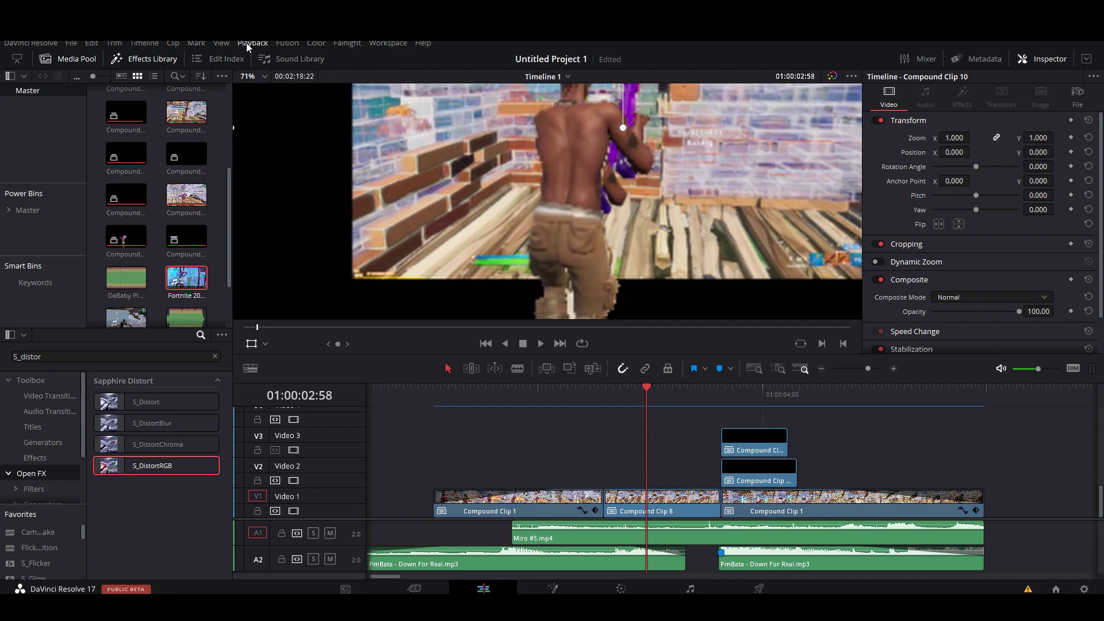
{"action": "left_click", "coordinate": [252, 43]}
{"action": "mouse_move", "coordinate": [406, 87]}
{"action": "left_click", "coordinate": [634, 199]}
{"action": "left_click_drag", "start_coordinate": [608, 252], "coordinate": [554, 178]}
{"action": "left_click_drag", "start_coordinate": [633, 206], "coordinate": [668, 242]}
{"action": "scroll", "coordinate": [604, 181], "scroll_direction": "down", "scroll_amount": 5}
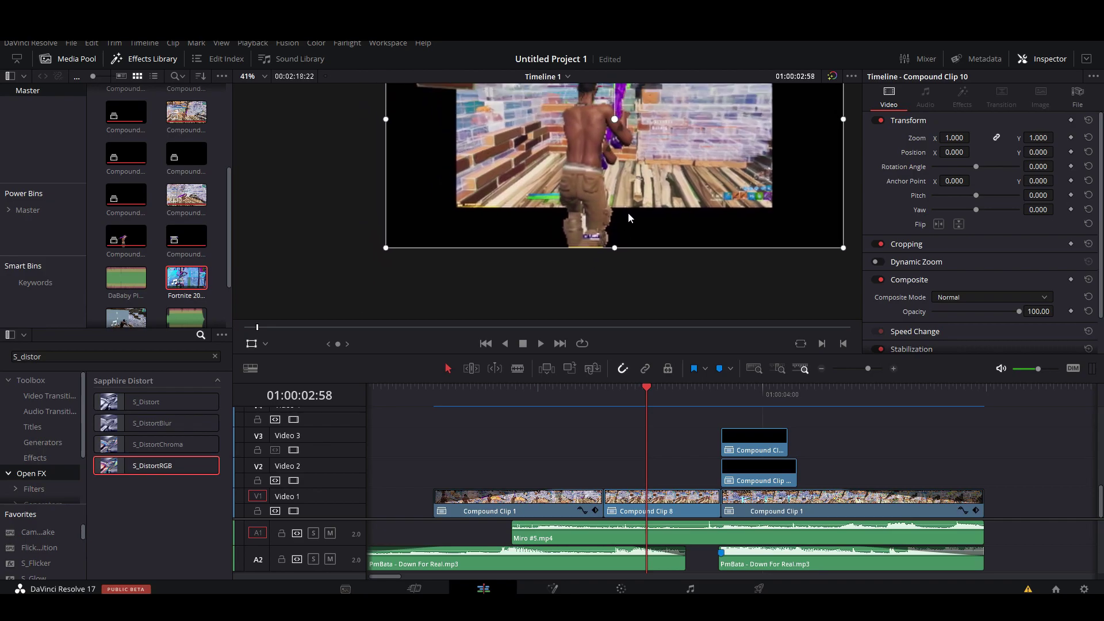
Inspect the character's feet and the block overlapping the legs up close at 01:00:03:26.
{"action": "left_click_drag", "start_coordinate": [648, 396], "coordinate": [698, 396]}
{"action": "scroll", "coordinate": [606, 268], "scroll_direction": "up", "scroll_amount": 4}
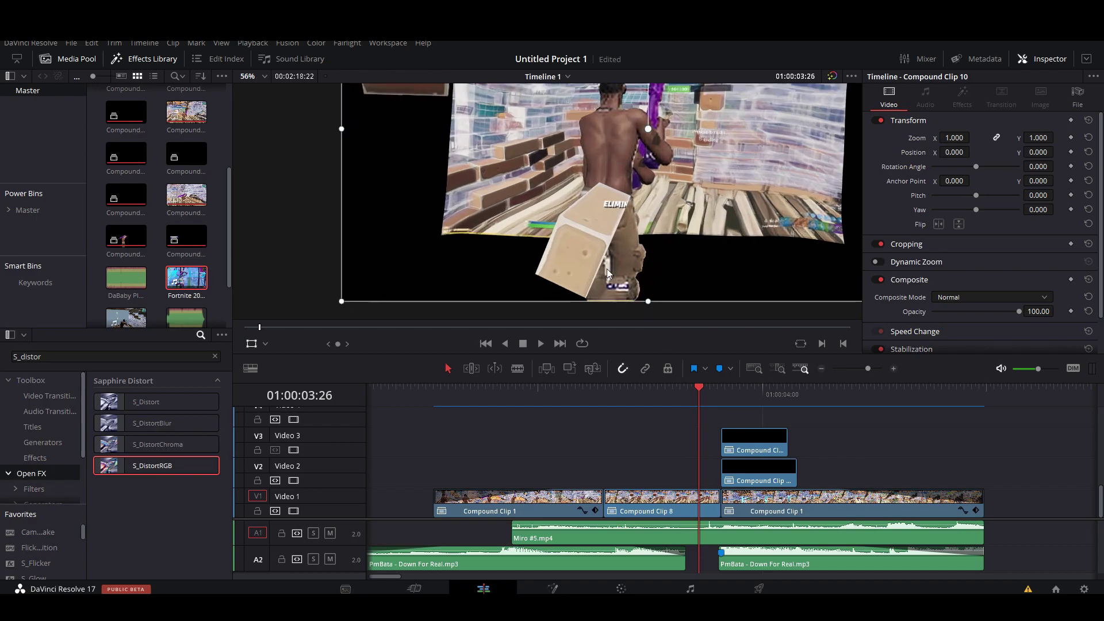
{"action": "scroll", "coordinate": [627, 227], "scroll_direction": "down", "scroll_amount": 3}
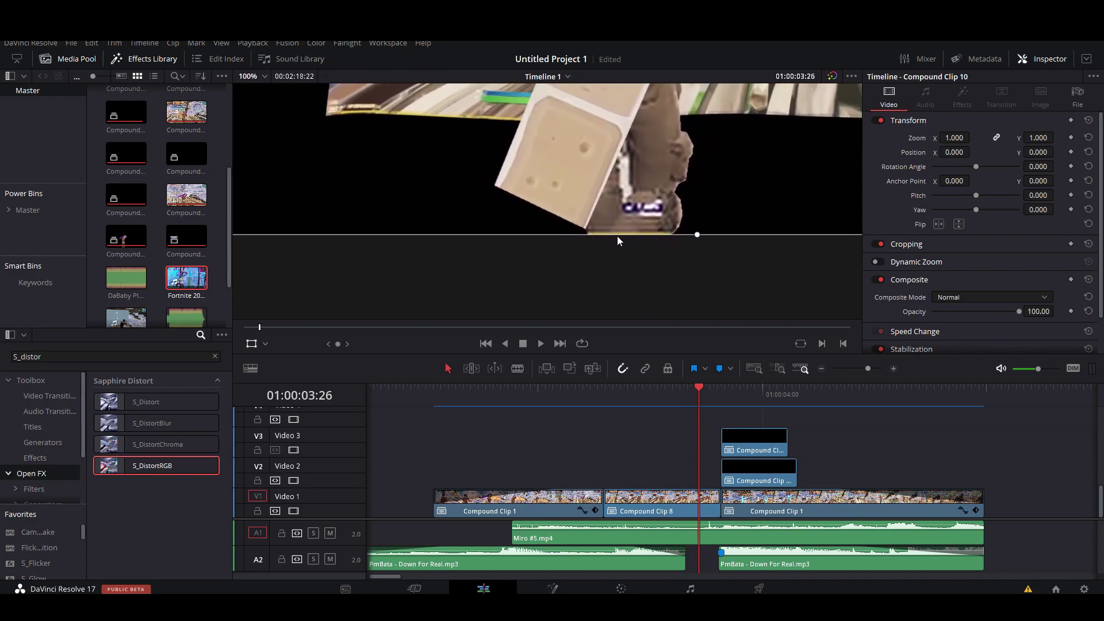
{"action": "scroll", "coordinate": [629, 224], "scroll_direction": "down", "scroll_amount": 3}
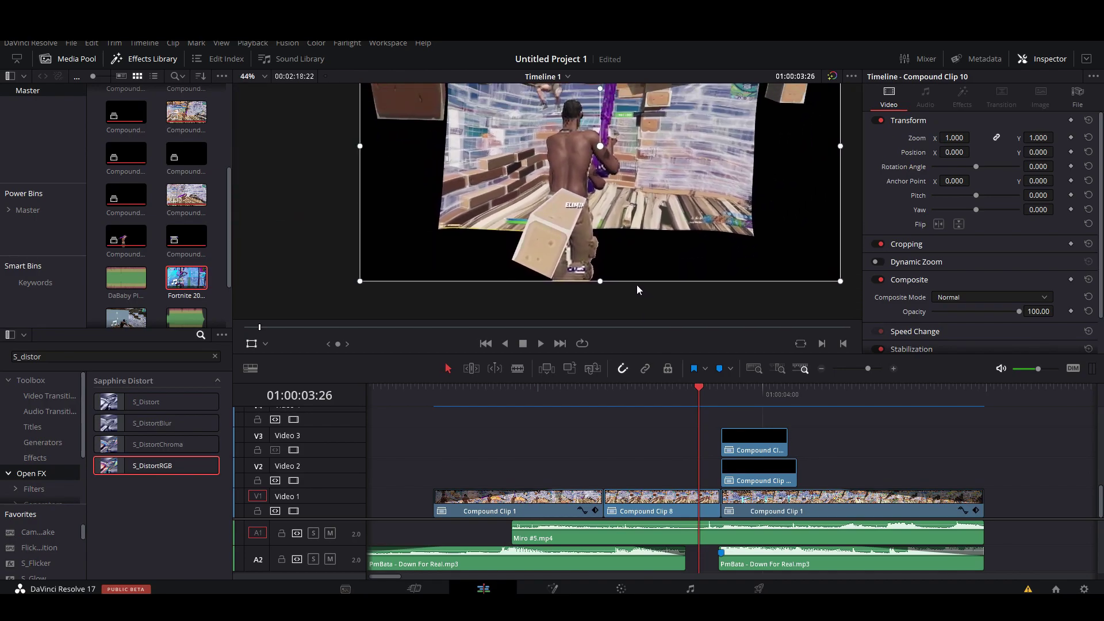
Inspect the cut-out edges around the character's back, arm and purple weapon up close at 01:00:03:26, finishing with the whole frame in view.
{"action": "scroll", "coordinate": [612, 209], "scroll_direction": "up", "scroll_amount": 3}
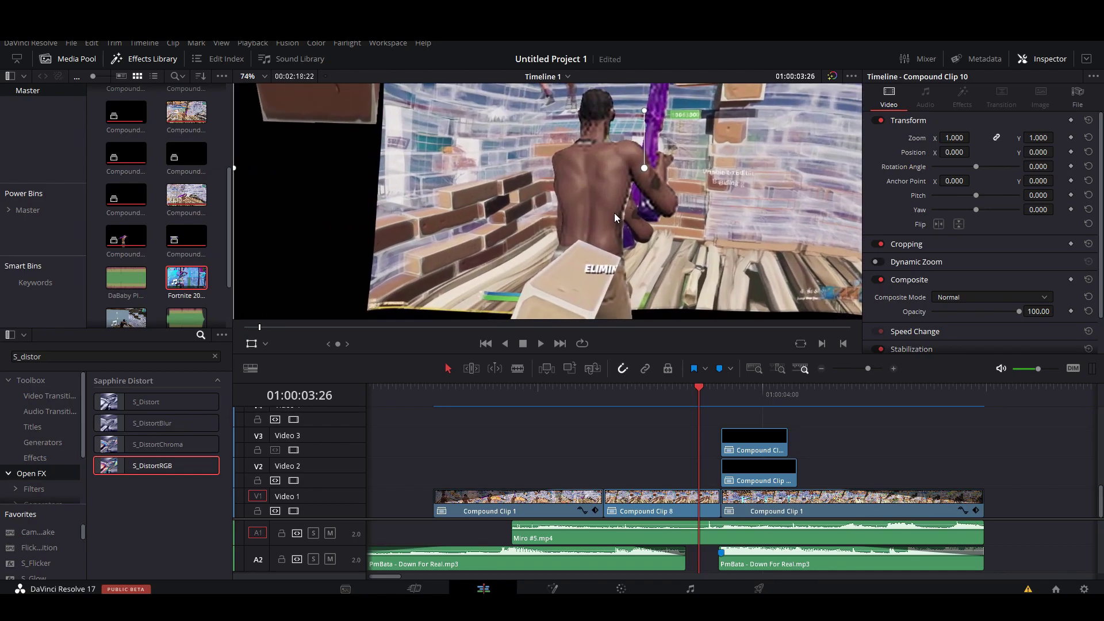
{"action": "scroll", "coordinate": [641, 229], "scroll_direction": "up", "scroll_amount": 10}
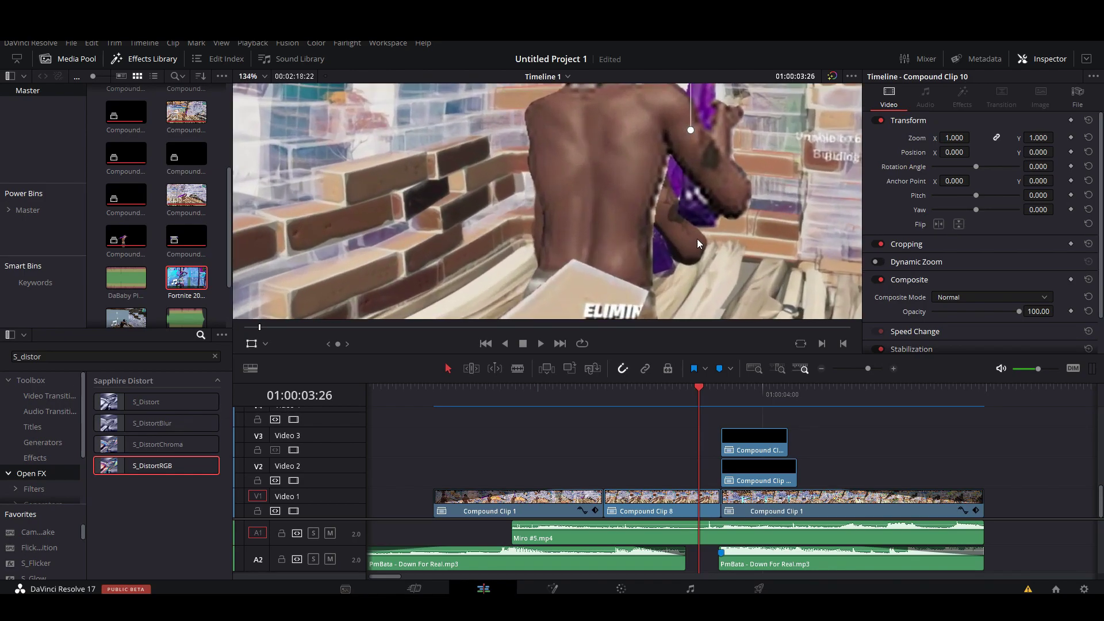
{"action": "left_click_drag", "start_coordinate": [567, 227], "coordinate": [611, 180]}
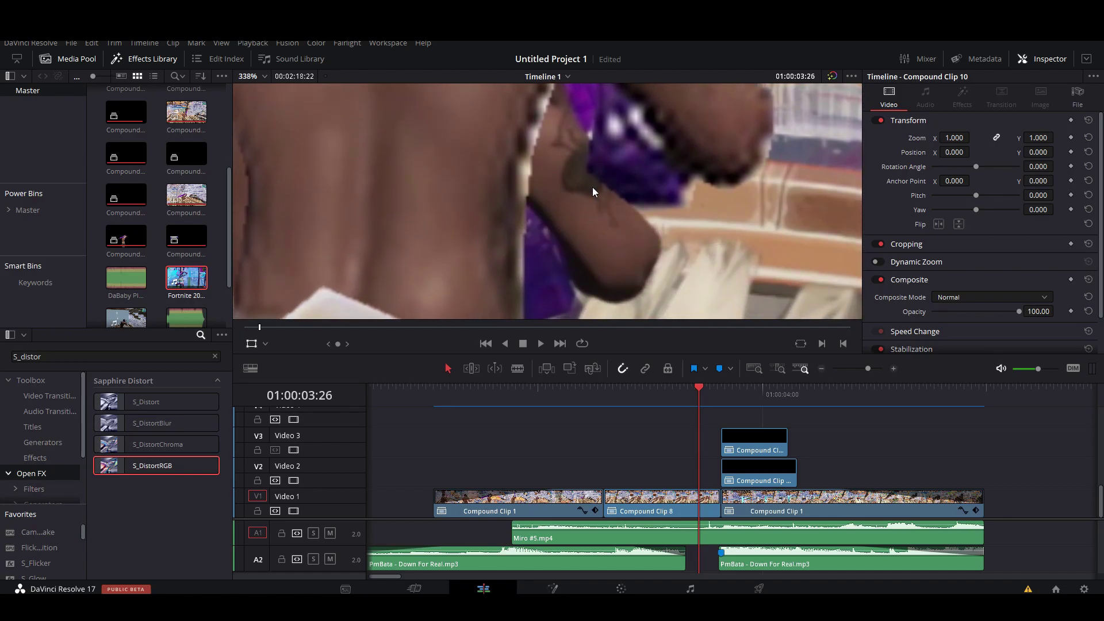
{"action": "scroll", "coordinate": [594, 196], "scroll_direction": "down", "scroll_amount": 12}
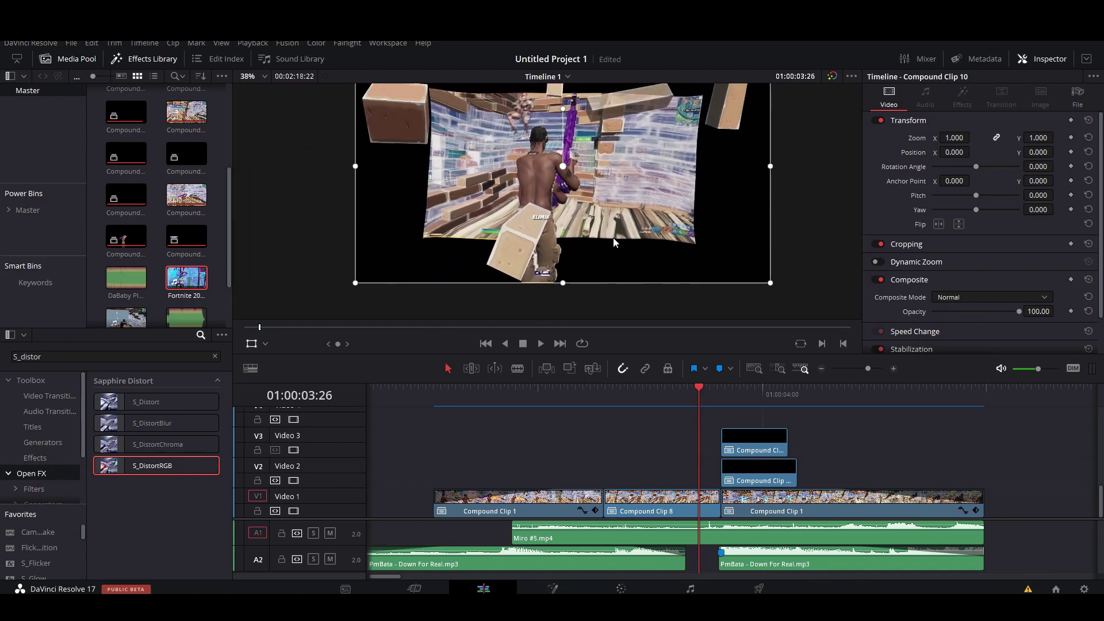
{"action": "left_click_drag", "start_coordinate": [611, 234], "coordinate": [629, 272]}
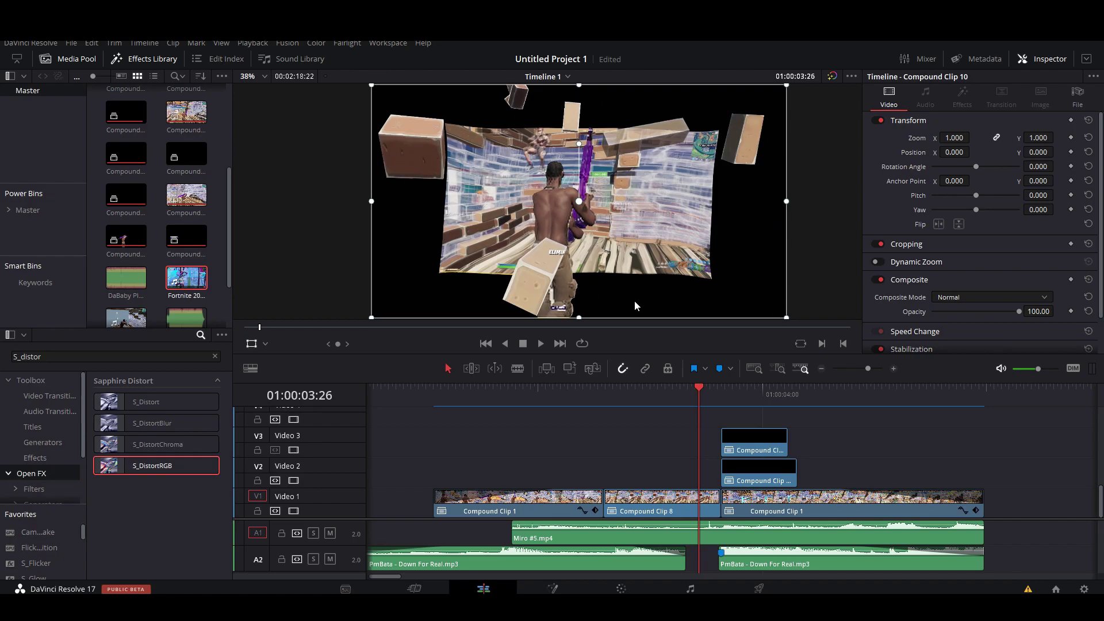
Go from the finished effect to the second group of Miro #5.mp4 clips and park the playhead at 01:00:38:30.
{"action": "left_click_drag", "start_coordinate": [699, 396], "coordinate": [705, 408]}
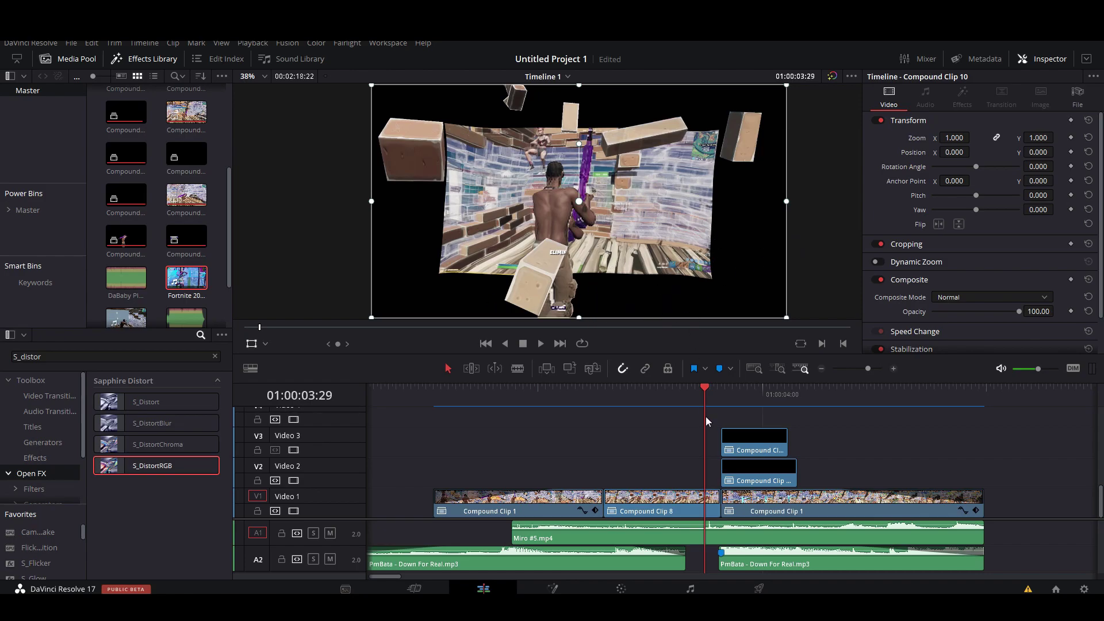
{"action": "mouse_move", "coordinate": [701, 391]}
{"action": "left_mouse_down"}
{"action": "mouse_move", "coordinate": [726, 392]}
{"action": "mouse_move", "coordinate": [786, 436]}
{"action": "mouse_move", "coordinate": [844, 395]}
{"action": "mouse_move", "coordinate": [895, 415]}
{"action": "mouse_move", "coordinate": [950, 416]}
{"action": "mouse_move", "coordinate": [716, 437]}
{"action": "mouse_move", "coordinate": [868, 426]}
{"action": "left_mouse_up"}
{"action": "left_click_drag", "start_coordinate": [868, 368], "coordinate": [858, 369]}
{"action": "left_click_drag", "start_coordinate": [787, 394], "coordinate": [907, 415]}
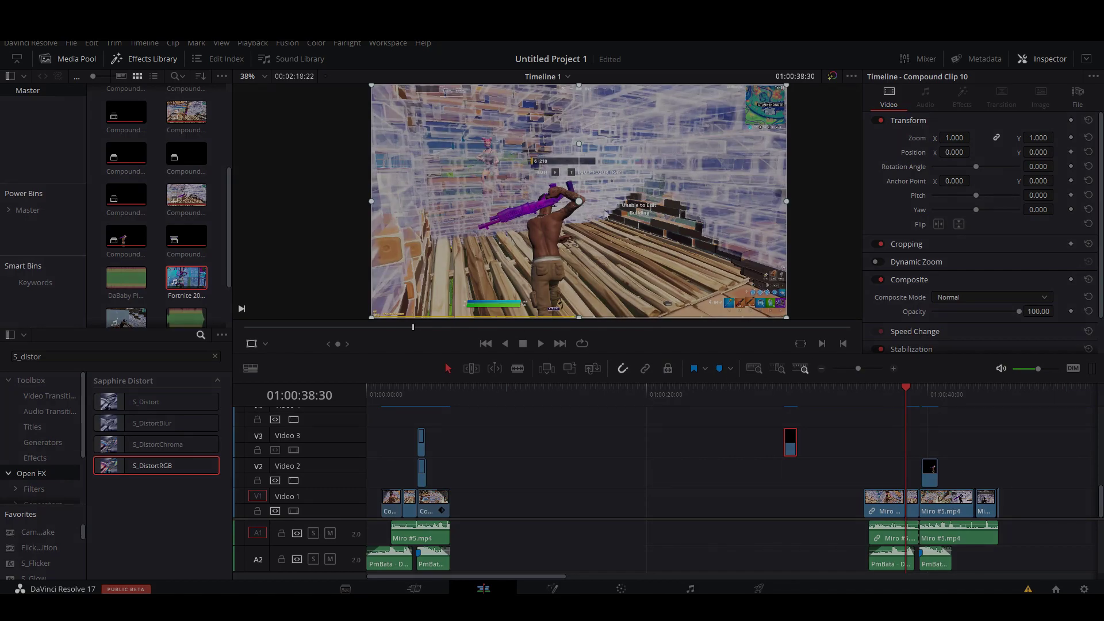